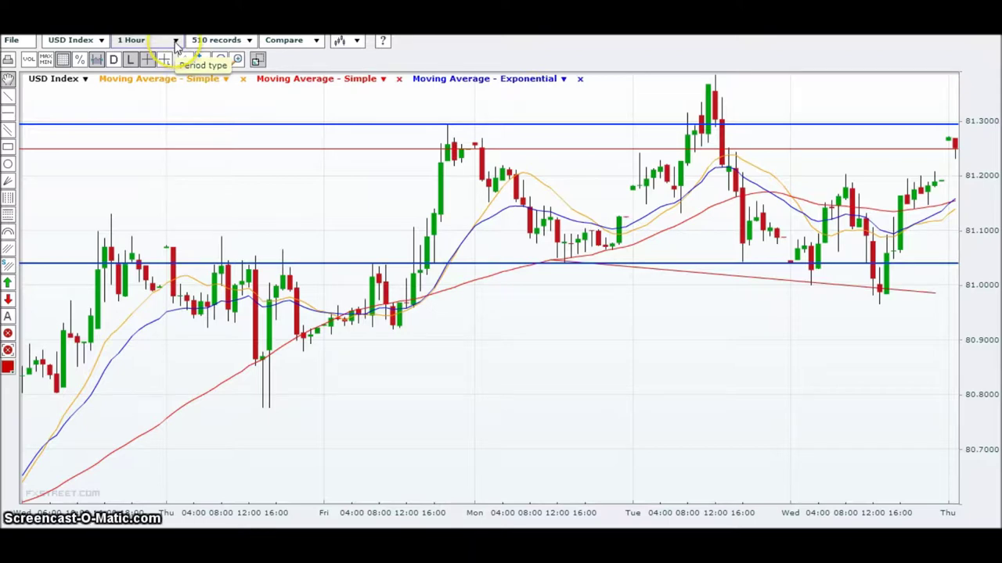
# Step: Switch the USD Index chart to the Weekly period and narrow it to roughly late 2010 through early 2014
pyautogui.click(176, 43)
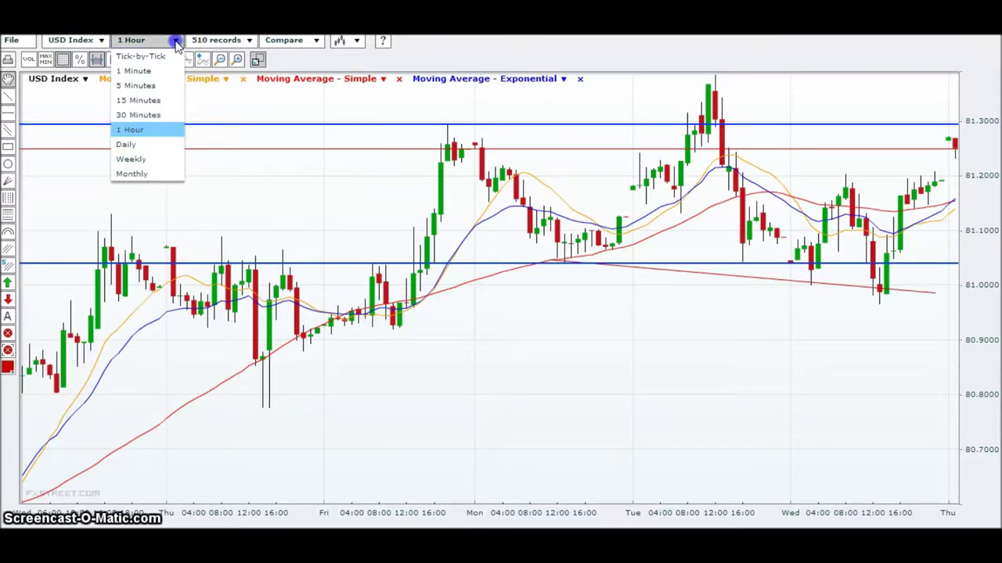
pyautogui.click(159, 159)
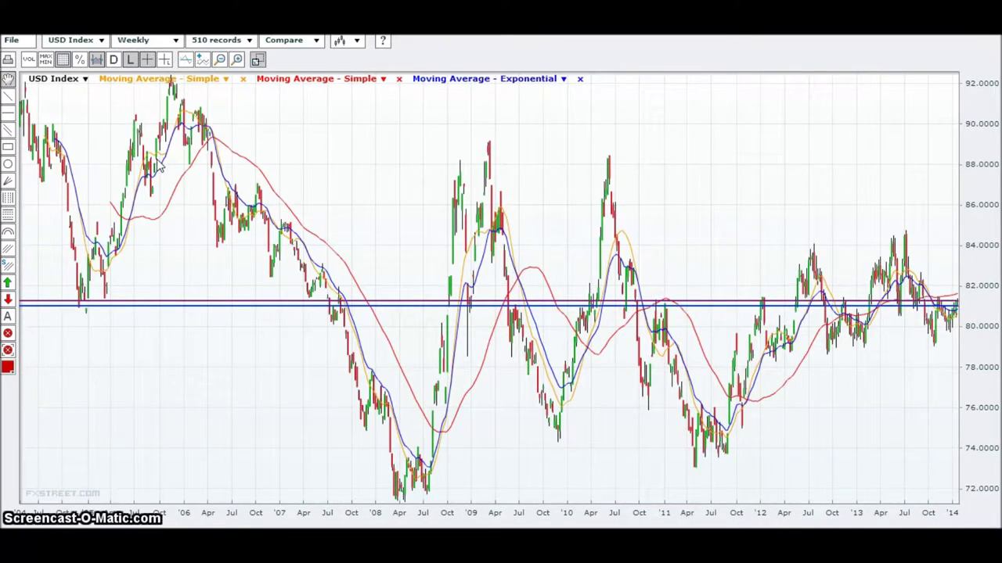
pyautogui.click(239, 61)
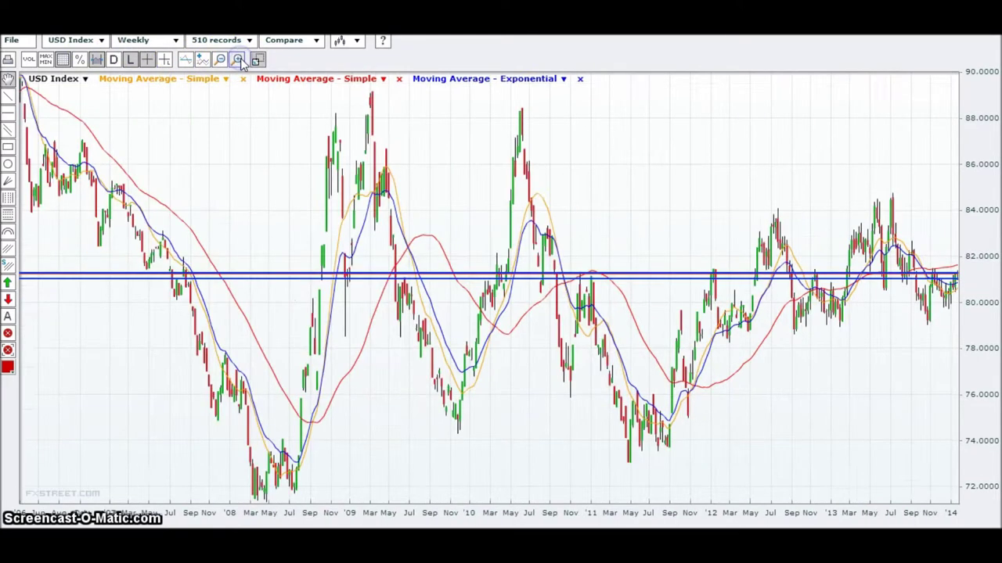
pyautogui.click(239, 61)
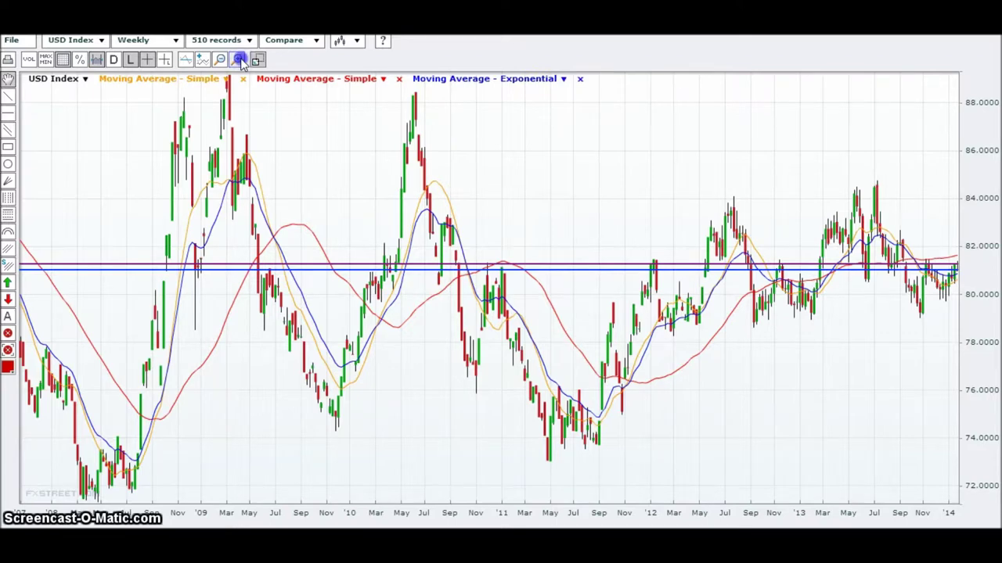
pyautogui.click(239, 61)
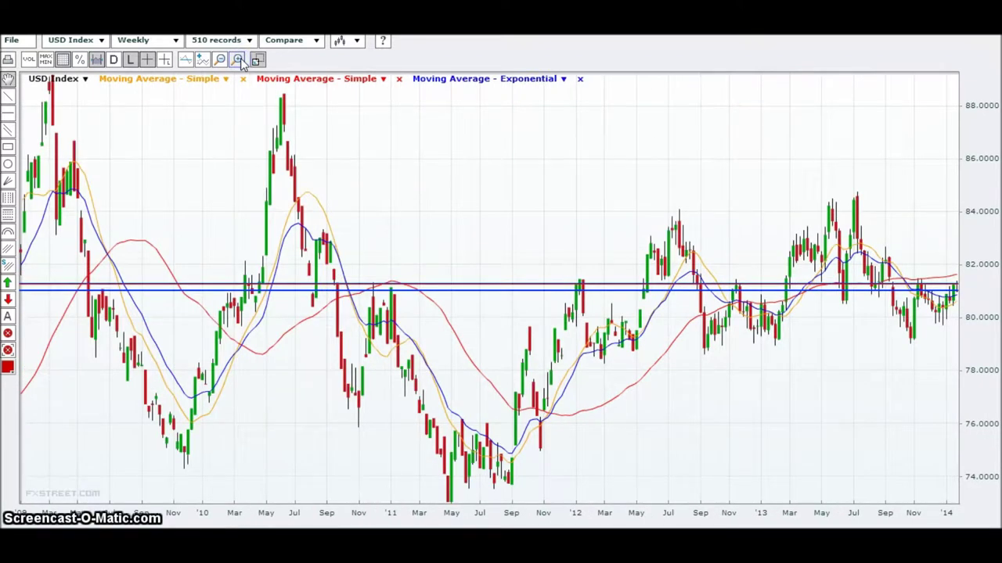
pyautogui.click(239, 61)
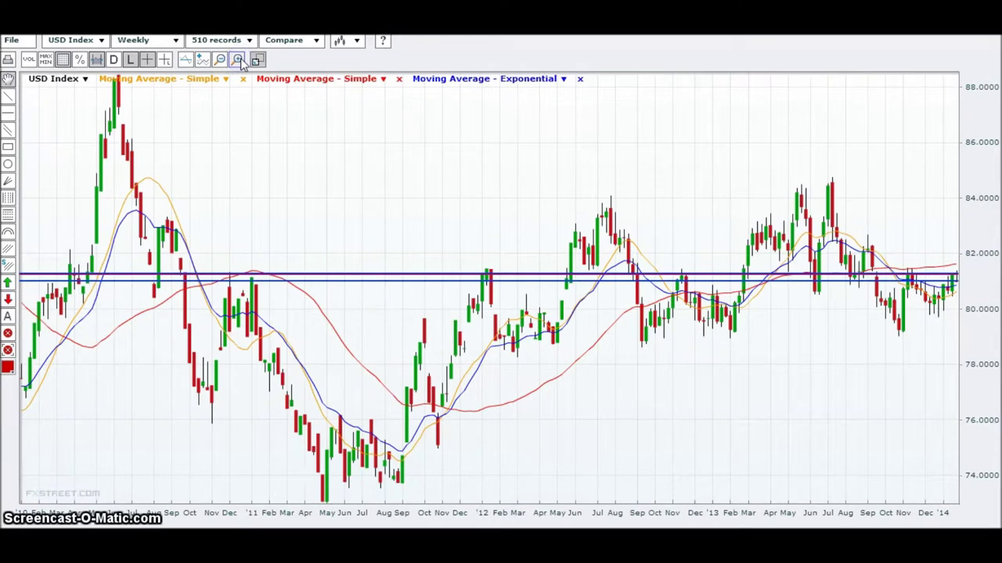
pyautogui.click(239, 61)
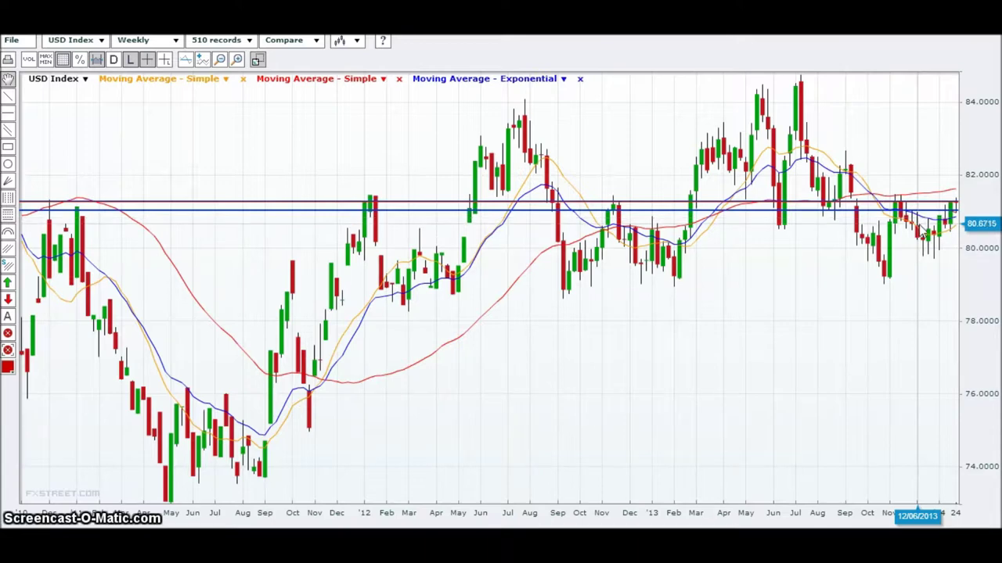
# Step: Draw a horizontal line across the weekly chart at about 80.65, below the two existing blue lines
pyautogui.click(12, 115)
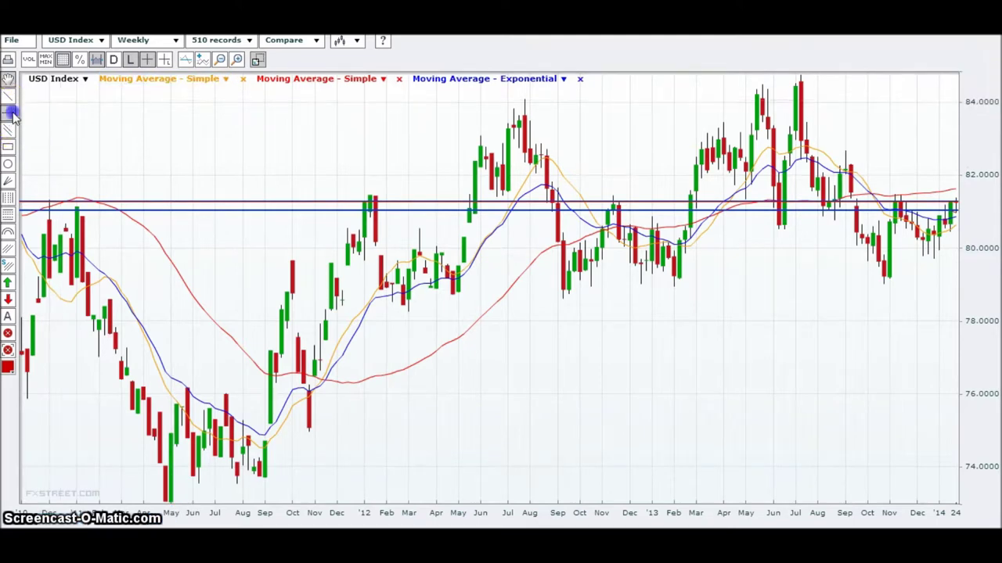
pyautogui.click(522, 223)
pyautogui.moveTo(522, 224); pyautogui.dragTo(525, 223)
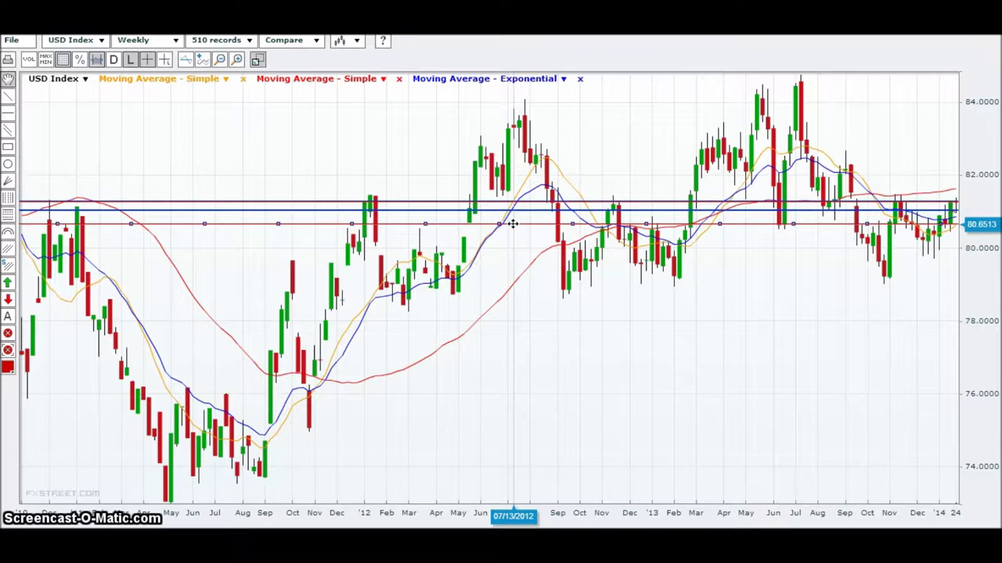
pyautogui.moveTo(513, 223)
pyautogui.mouseDown()
pyautogui.moveTo(488, 217)
pyautogui.moveTo(515, 227)
pyautogui.mouseUp()
pyautogui.moveTo(513, 224); pyautogui.dragTo(541, 223)
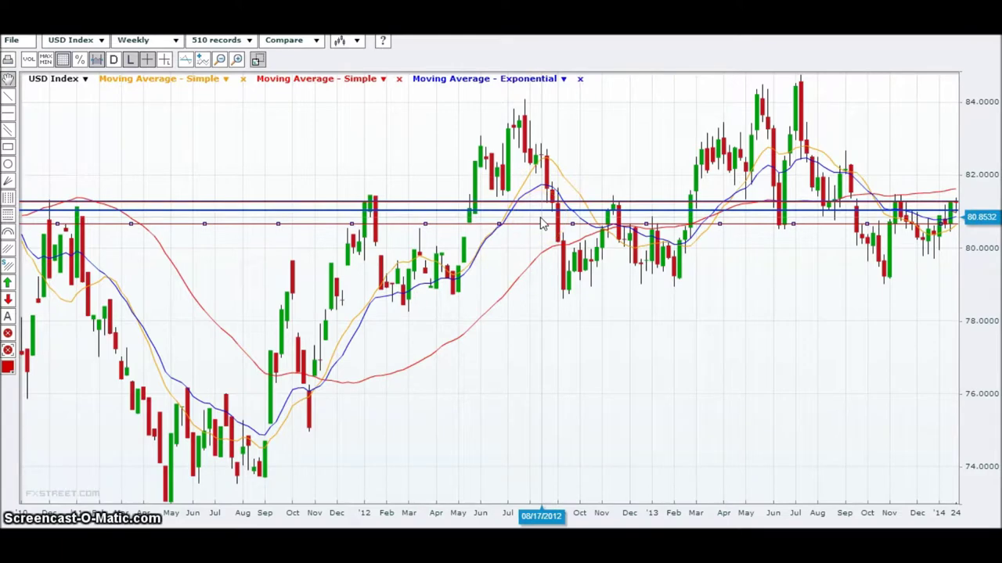
# Step: Examine the latest weekly candles between the new horizontal line and the red simple moving average
pyautogui.moveTo(603, 224); pyautogui.dragTo(953, 227)
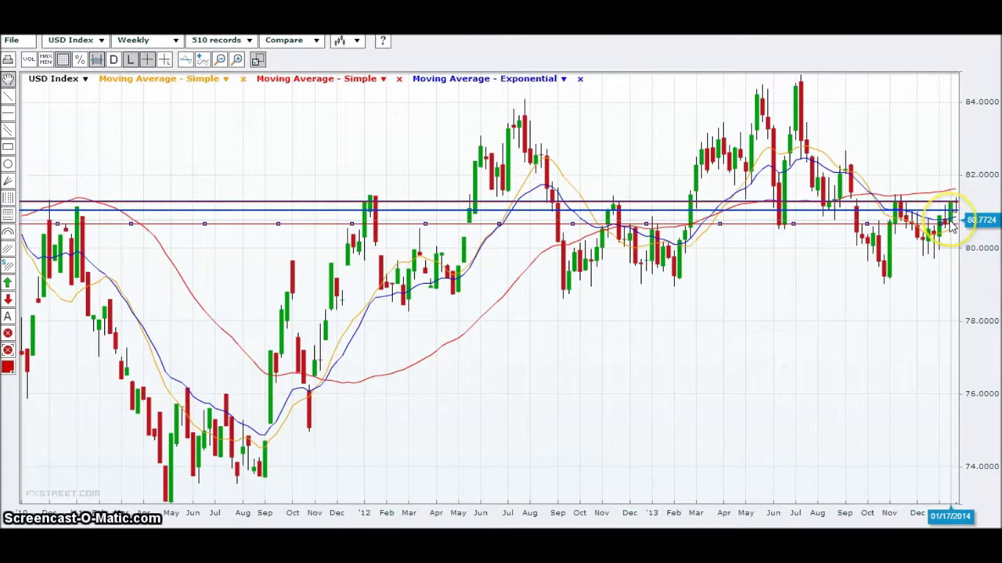
pyautogui.moveTo(953, 226); pyautogui.dragTo(952, 222)
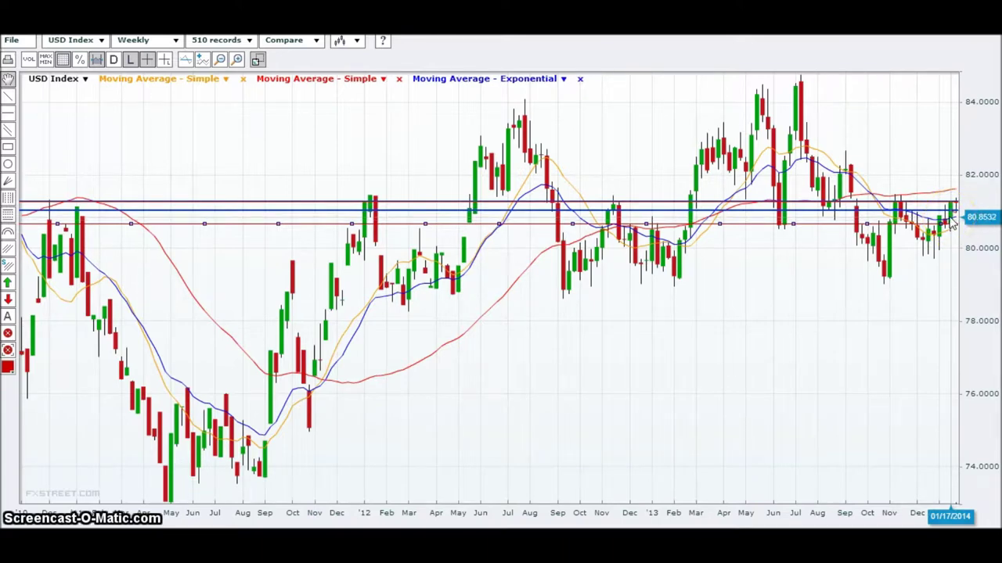
pyautogui.moveTo(965, 215); pyautogui.dragTo(946, 196)
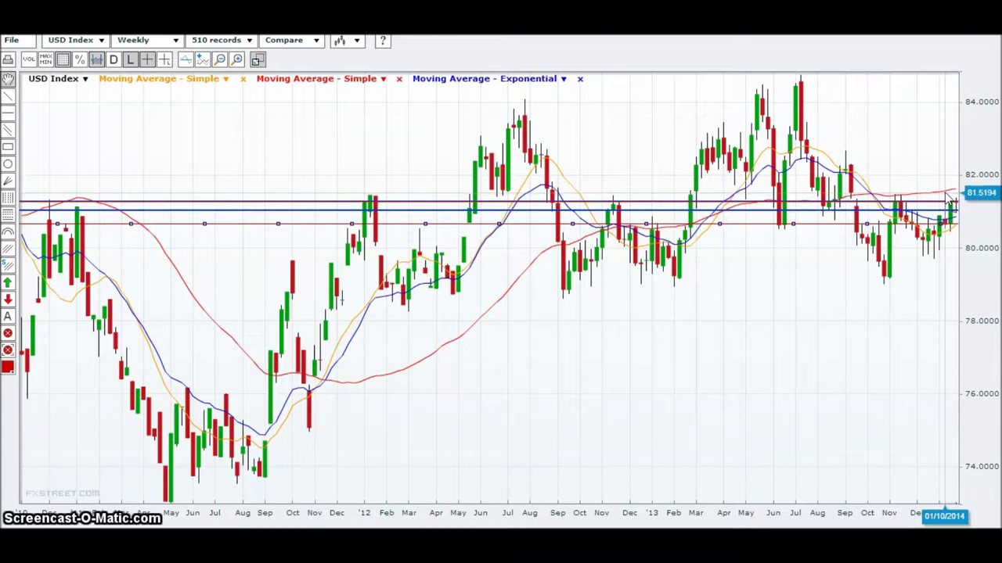
pyautogui.moveTo(947, 196); pyautogui.dragTo(948, 193)
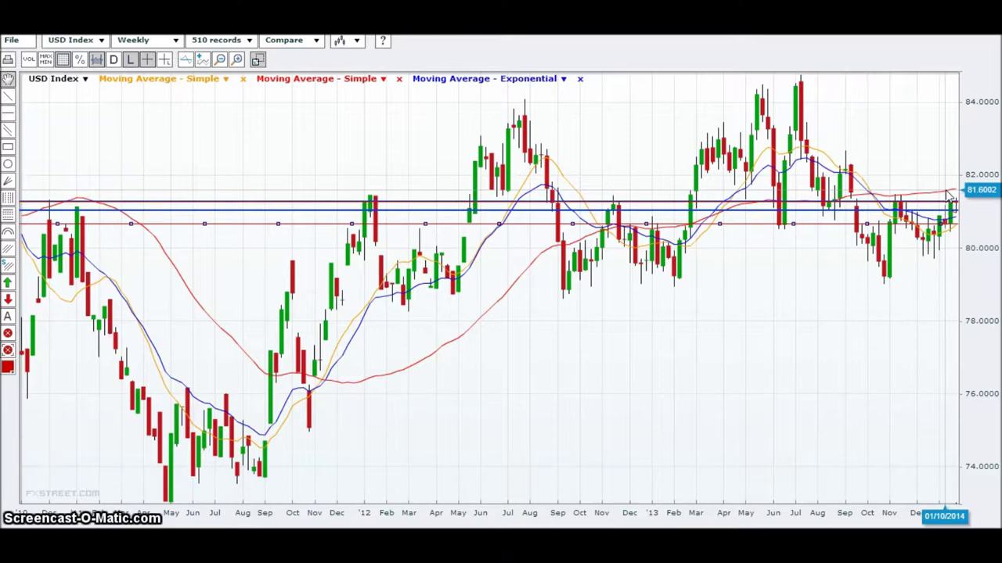
pyautogui.moveTo(946, 192)
pyautogui.mouseDown()
pyautogui.moveTo(950, 173)
pyautogui.moveTo(951, 183)
pyautogui.moveTo(723, 224)
pyautogui.moveTo(531, 242)
pyautogui.moveTo(193, 94)
pyautogui.moveTo(179, 101)
pyautogui.moveTo(182, 51)
pyautogui.mouseUp()
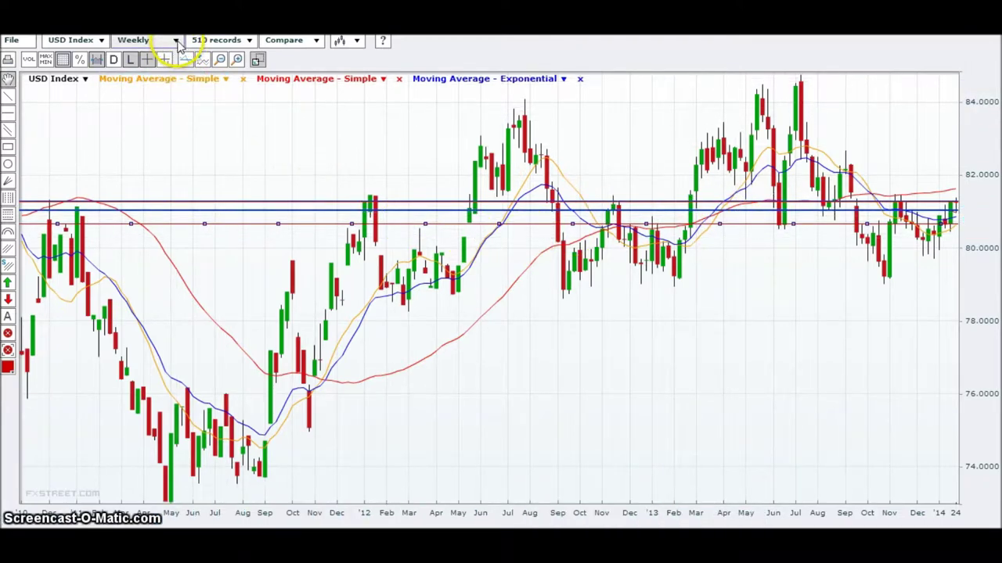
# Step: Switch the chart to the Daily period and narrow it to roughly July 2013 through January 2014
pyautogui.click(177, 40)
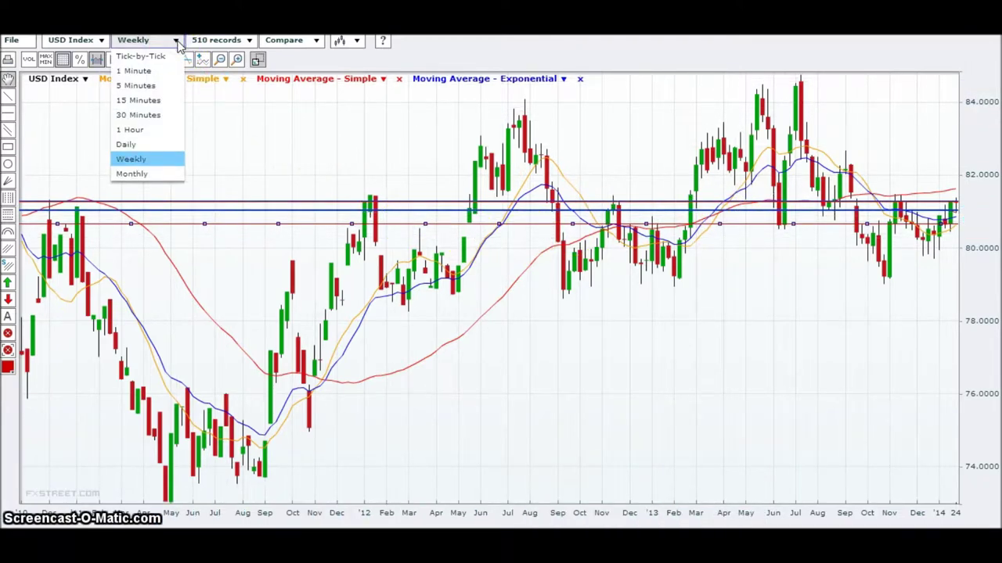
pyautogui.click(167, 148)
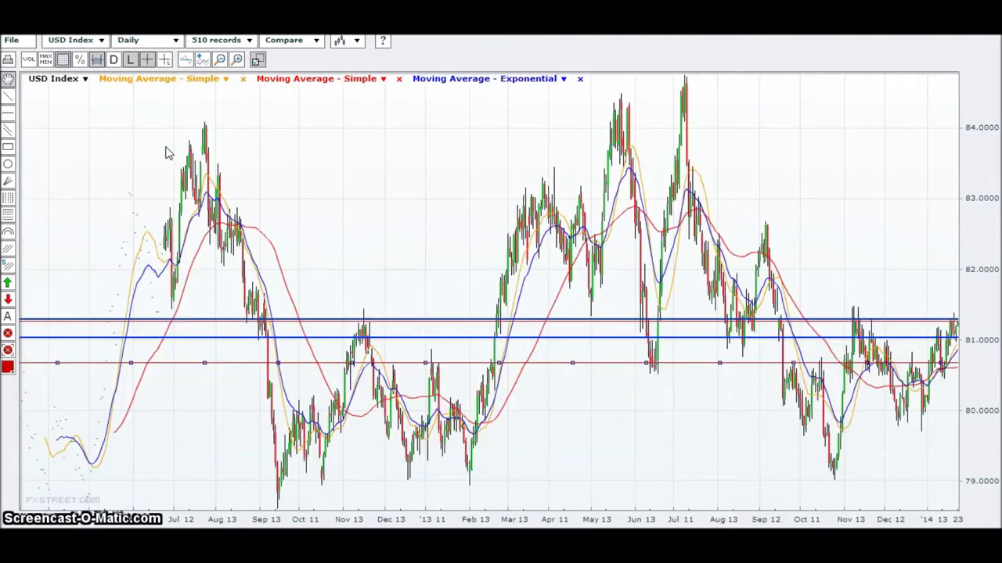
pyautogui.click(238, 62)
pyautogui.click(238, 62)
pyautogui.click(238, 63)
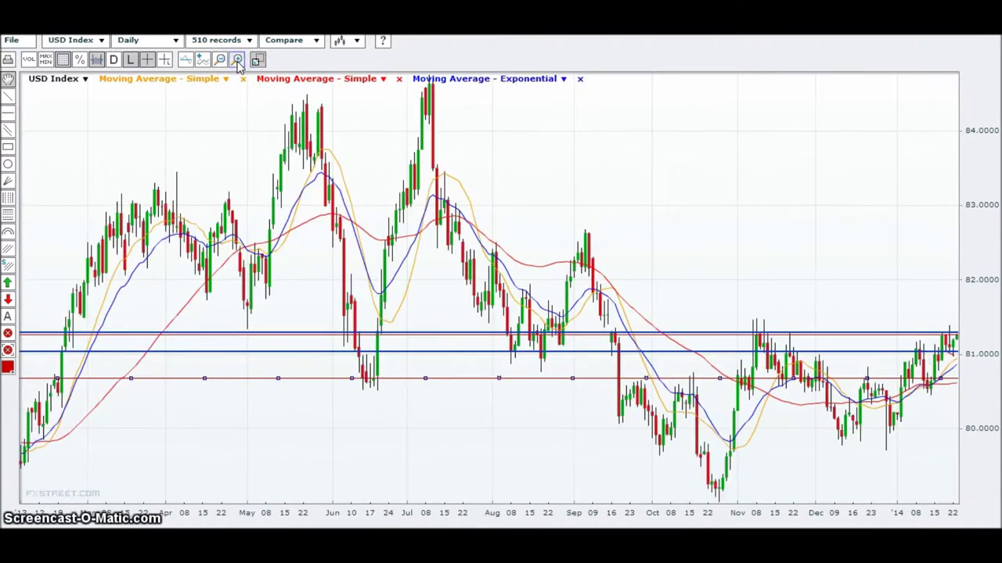
pyautogui.click(238, 62)
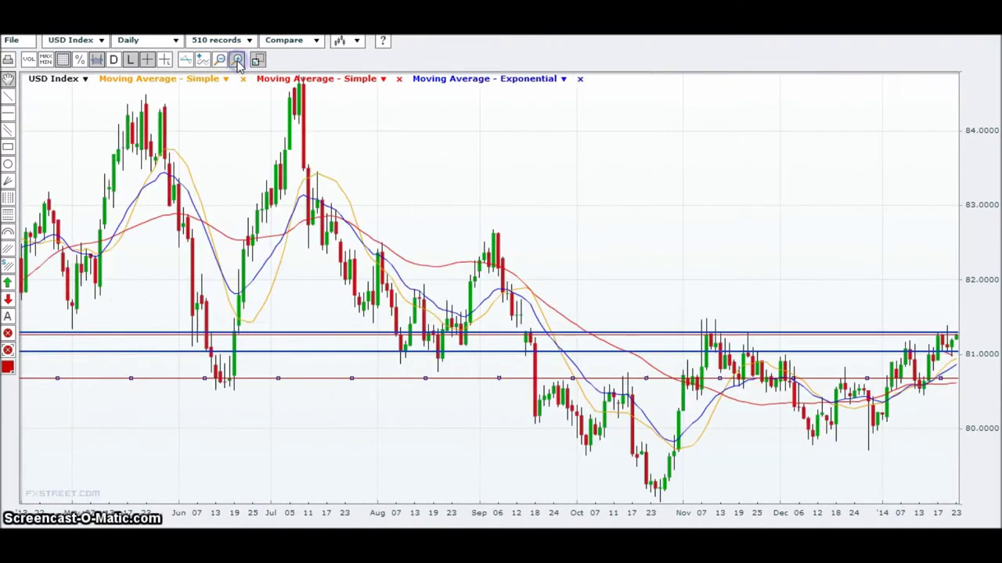
pyautogui.click(238, 63)
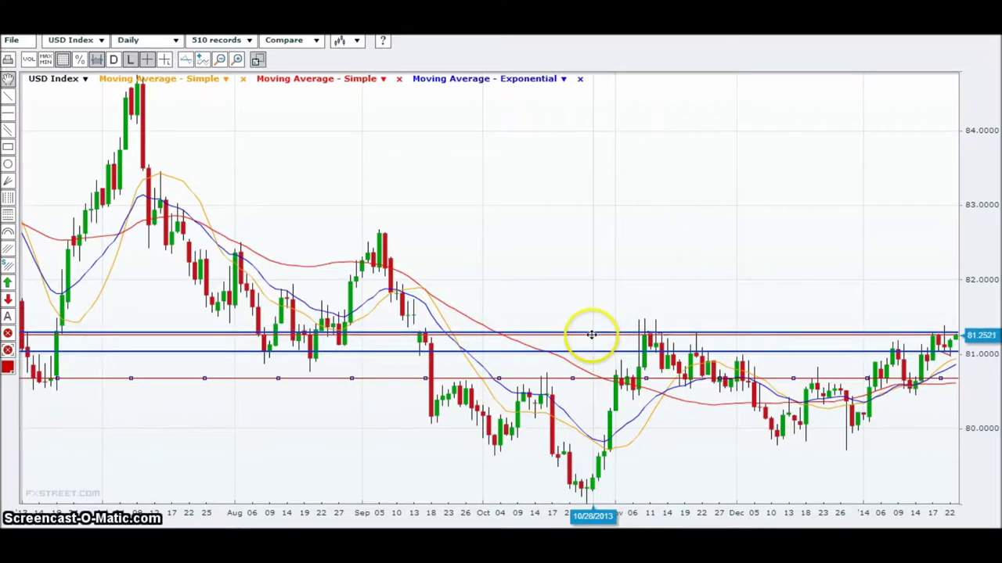
# Step: Compare the recent daily price with the upper blue line and the lower red horizontal line
pyautogui.moveTo(593, 335); pyautogui.dragTo(593, 334)
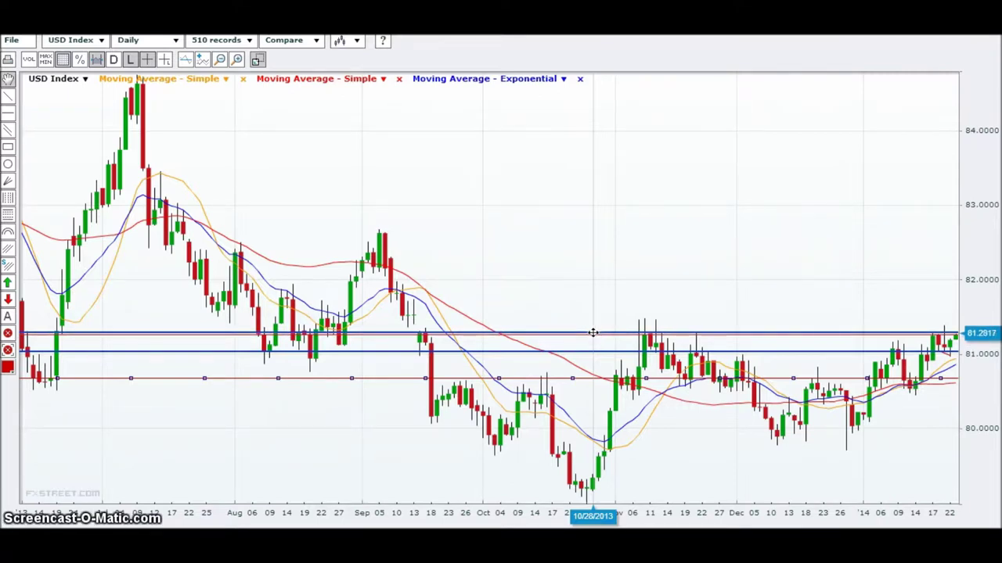
pyautogui.moveTo(593, 333); pyautogui.dragTo(941, 379)
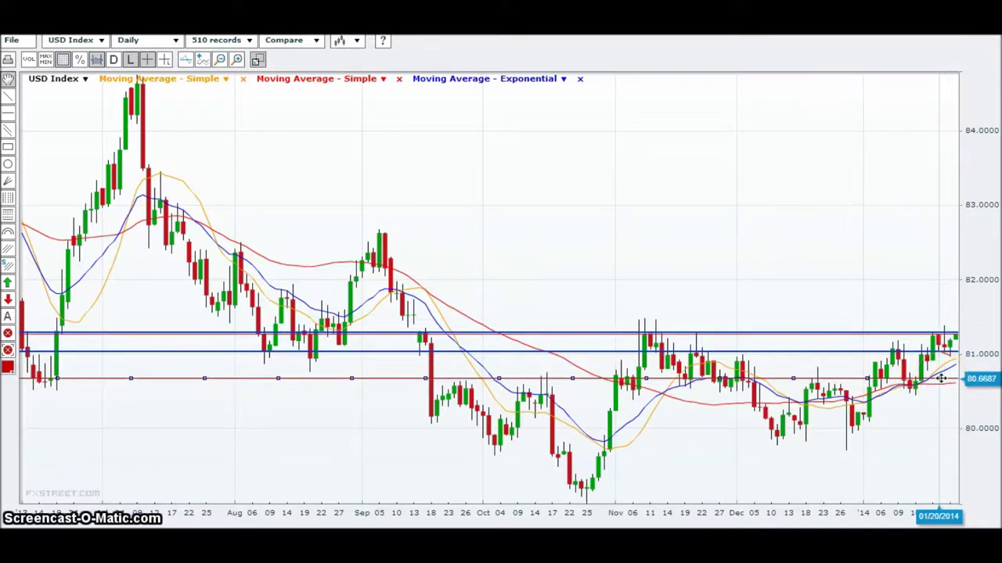
pyautogui.moveTo(850, 327); pyautogui.dragTo(313, 145)
# Step: Switch the chart to the 30 Minutes period and narrow it to the most recent days, Friday through Thursday
pyautogui.click(178, 42)
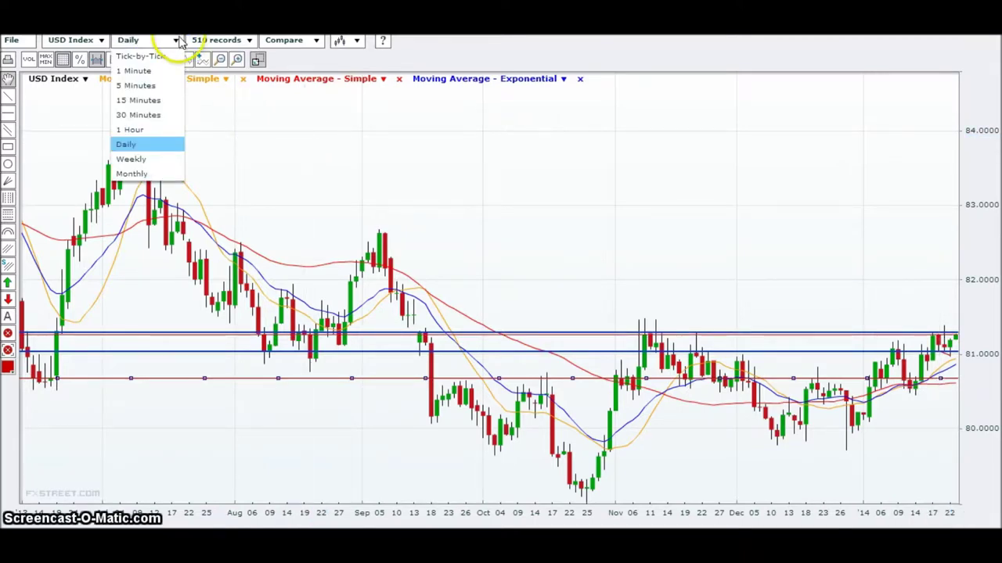
pyautogui.click(159, 119)
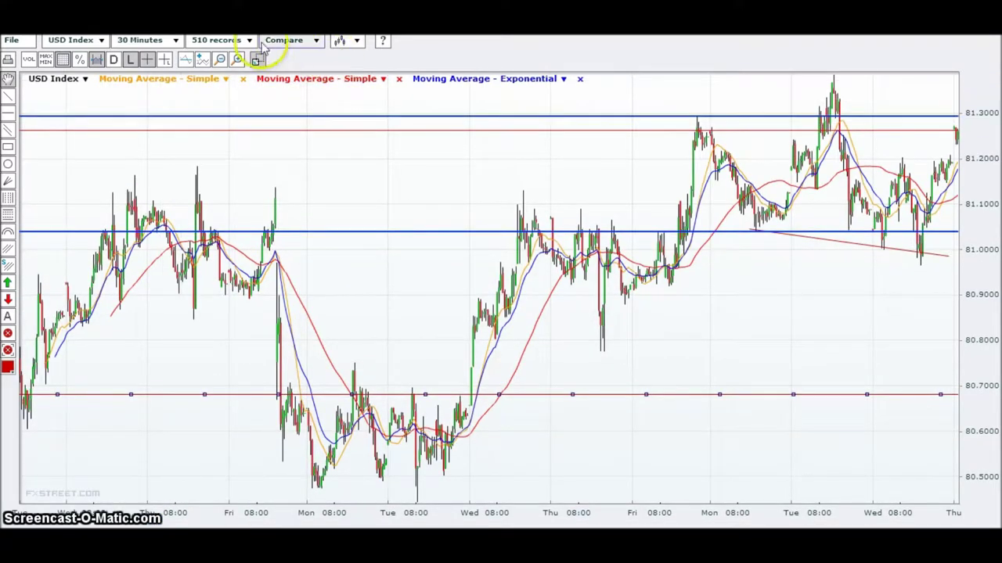
pyautogui.click(236, 61)
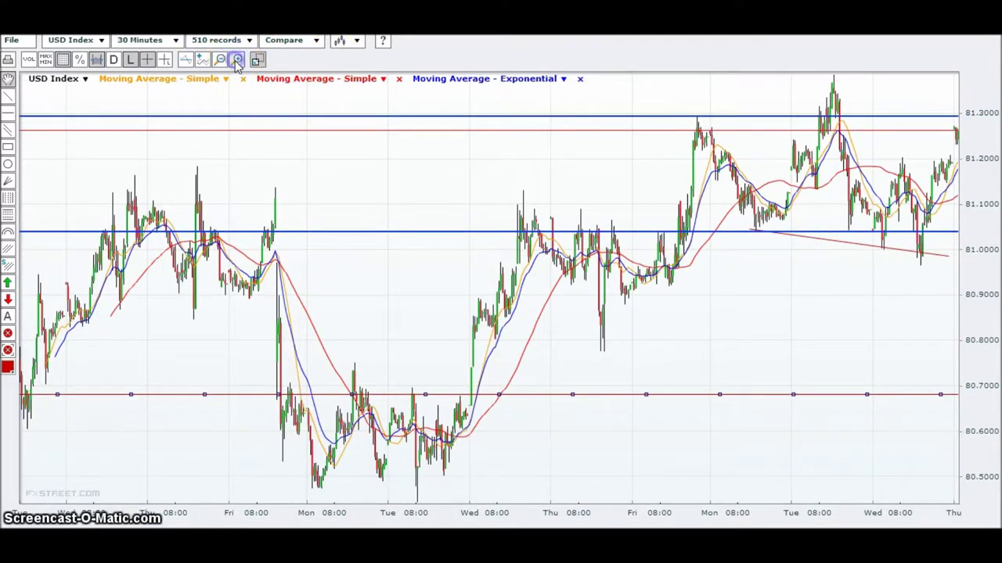
pyautogui.click(235, 61)
pyautogui.click(236, 61)
pyautogui.click(235, 61)
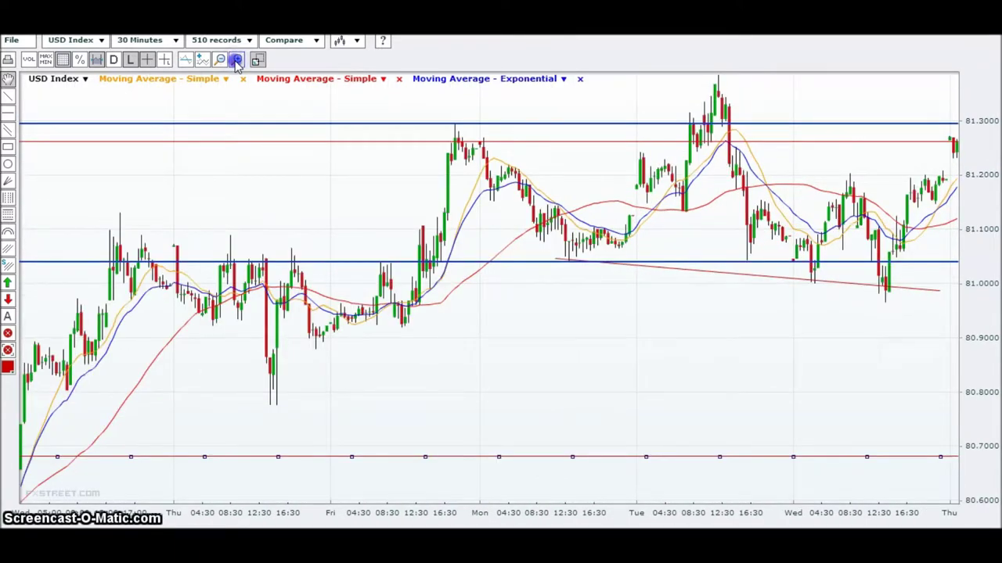
pyautogui.click(236, 61)
pyautogui.click(237, 61)
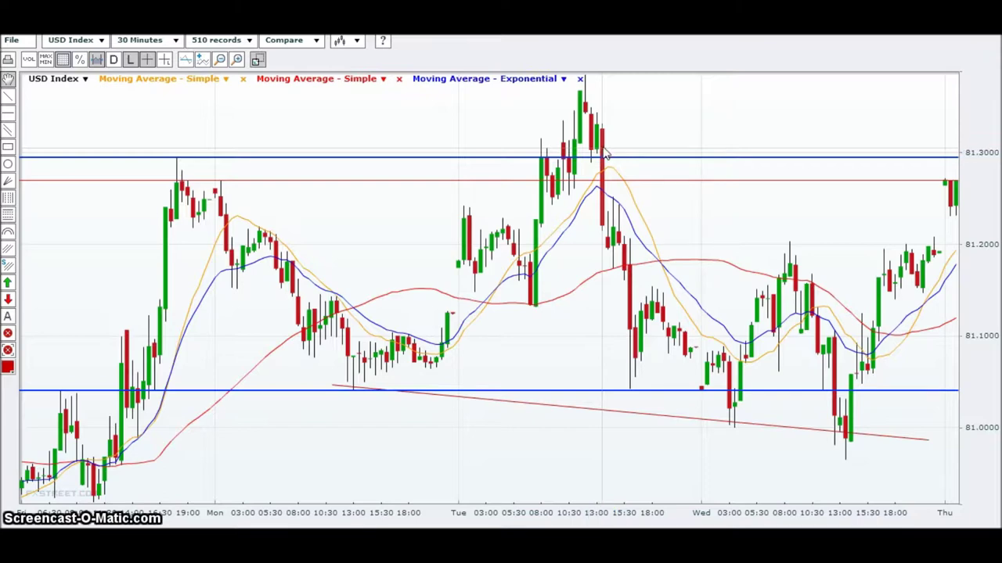
# Step: Examine the 30-minute price action around and above the upper blue horizontal line
pyautogui.click(637, 153)
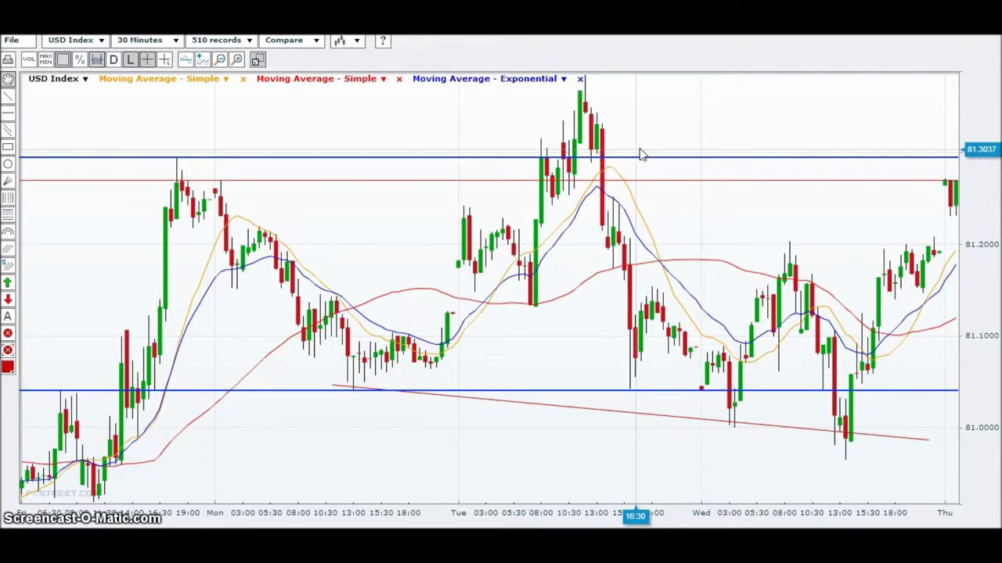
pyautogui.click(662, 117)
pyautogui.click(728, 67)
pyautogui.click(713, 104)
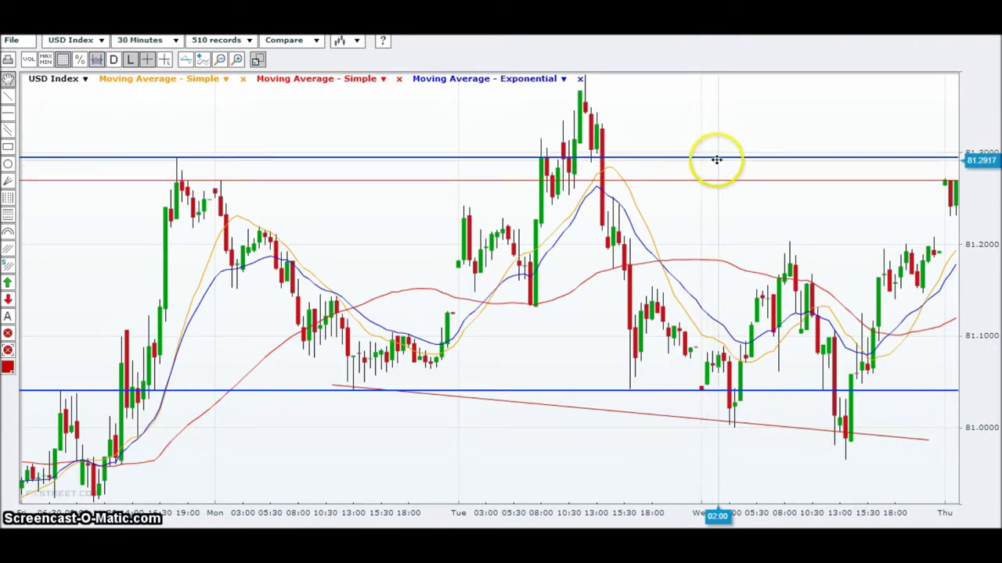
pyautogui.moveTo(716, 159); pyautogui.dragTo(717, 157)
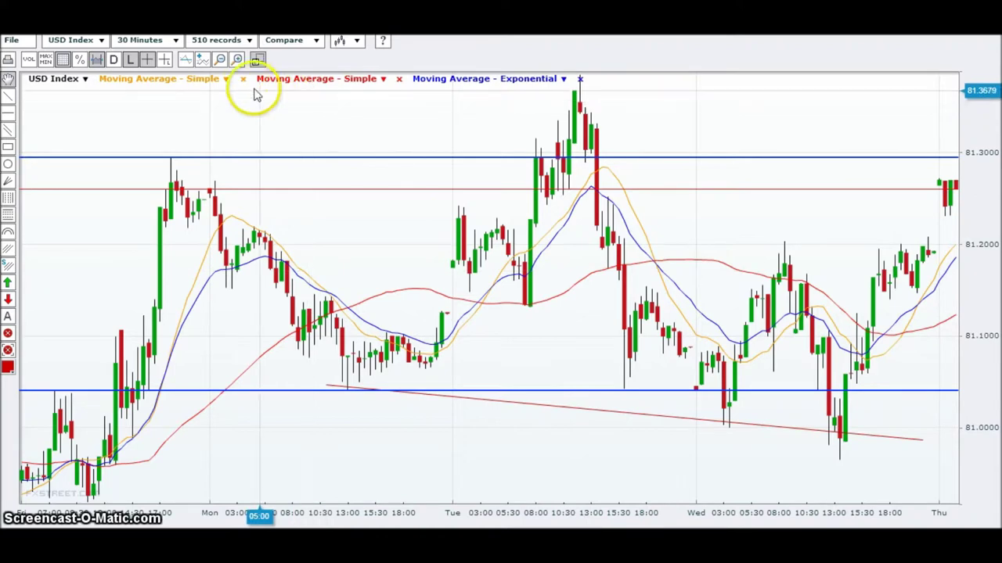
# Step: Widen the 30-minute chart to cover more than two weeks of trading and switch it to the 1 Hour period
pyautogui.click(222, 61)
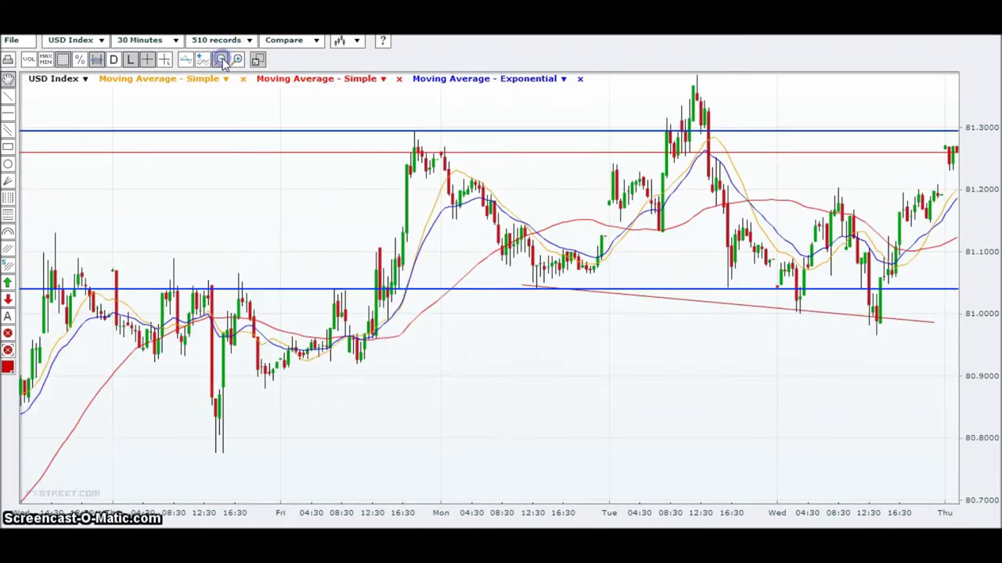
pyautogui.click(226, 61)
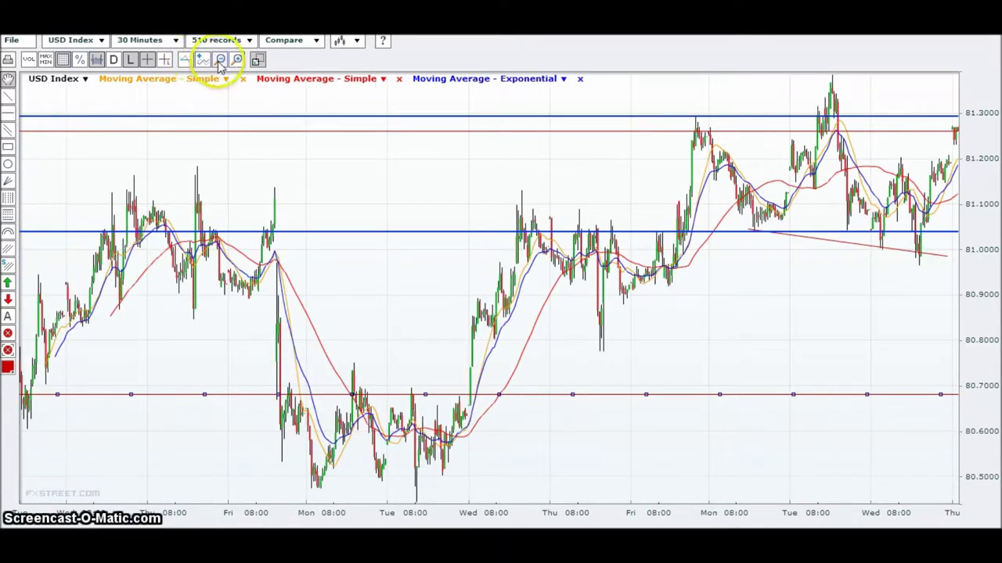
pyautogui.click(174, 41)
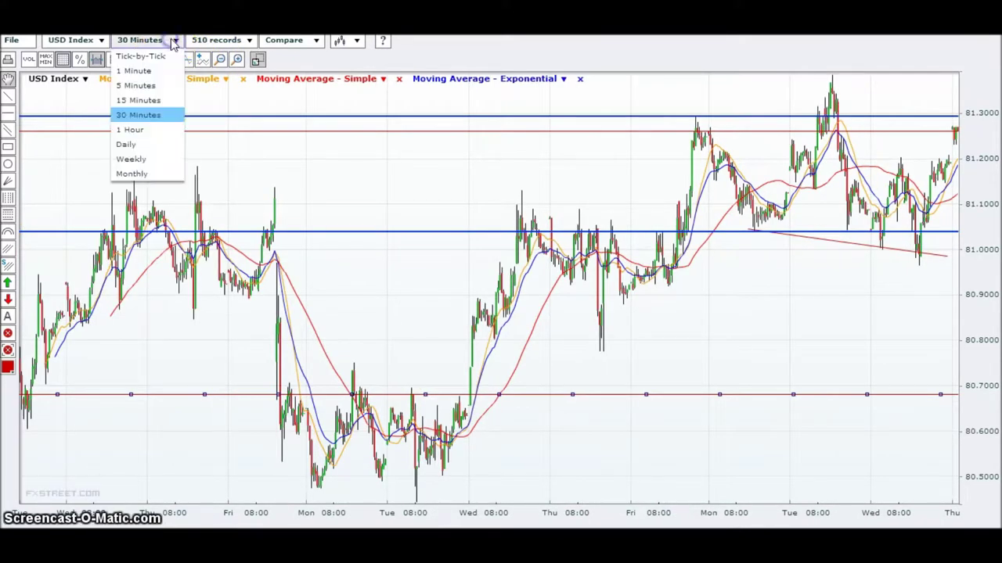
pyautogui.click(147, 130)
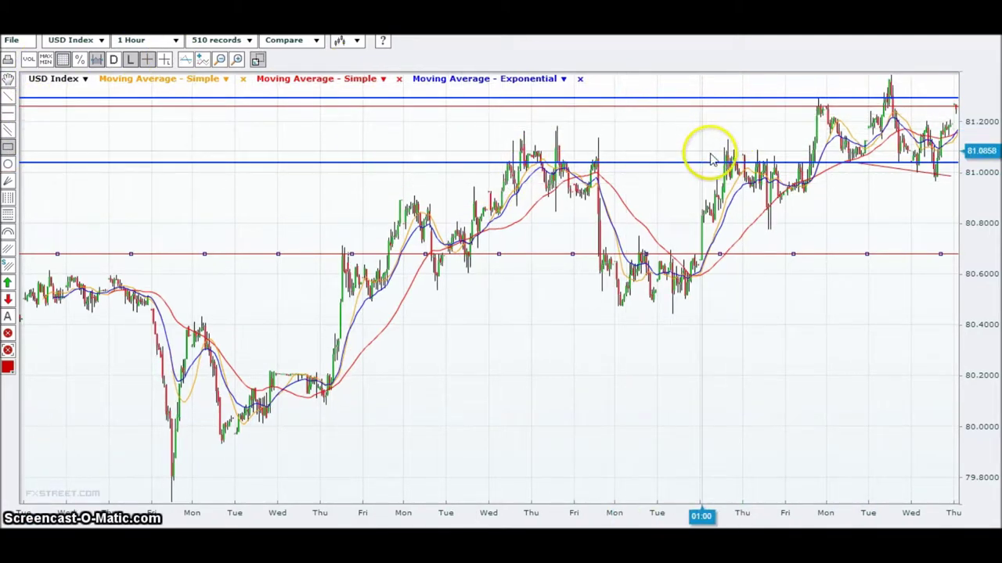
# Step: Draw a rectangle on the hourly chart from Wednesday to the latest Thursday, from about 81.06 up to the upper blue line
pyautogui.moveTo(719, 160); pyautogui.dragTo(730, 122)
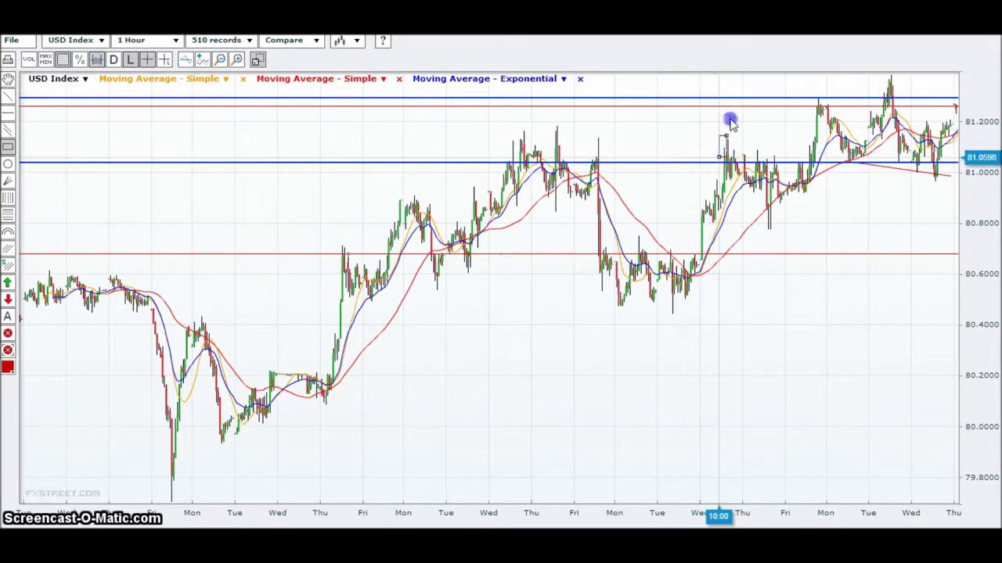
pyautogui.moveTo(781, 86)
pyautogui.mouseDown()
pyautogui.moveTo(970, 101)
pyautogui.moveTo(955, 100)
pyautogui.mouseUp()
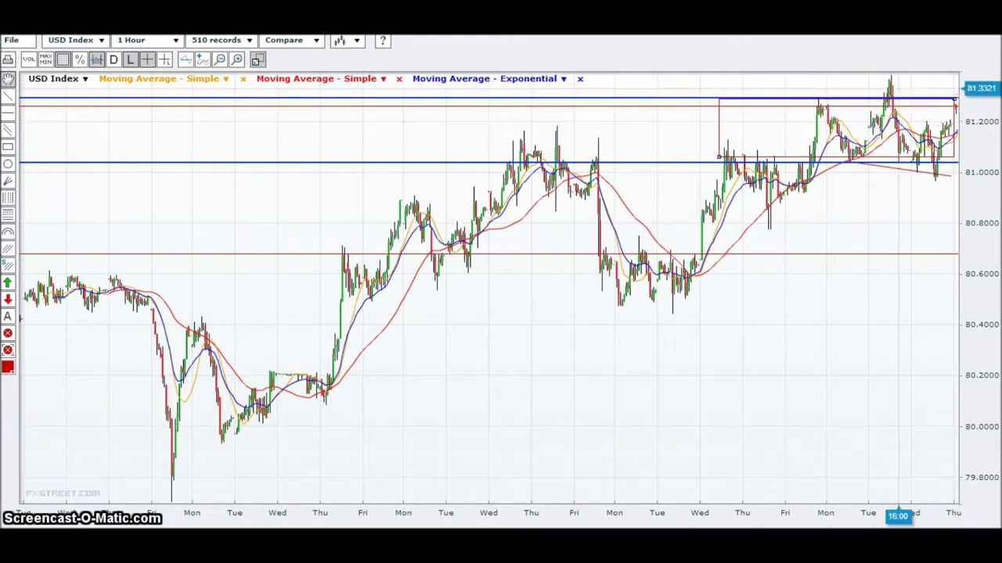
# Step: Narrow the hourly chart to the most recent week, Thursday through Thursday, around the two blue horizontal lines
pyautogui.click(238, 60)
pyautogui.click(238, 62)
pyautogui.click(238, 62)
pyautogui.click(238, 62)
pyautogui.click(238, 63)
pyautogui.click(238, 63)
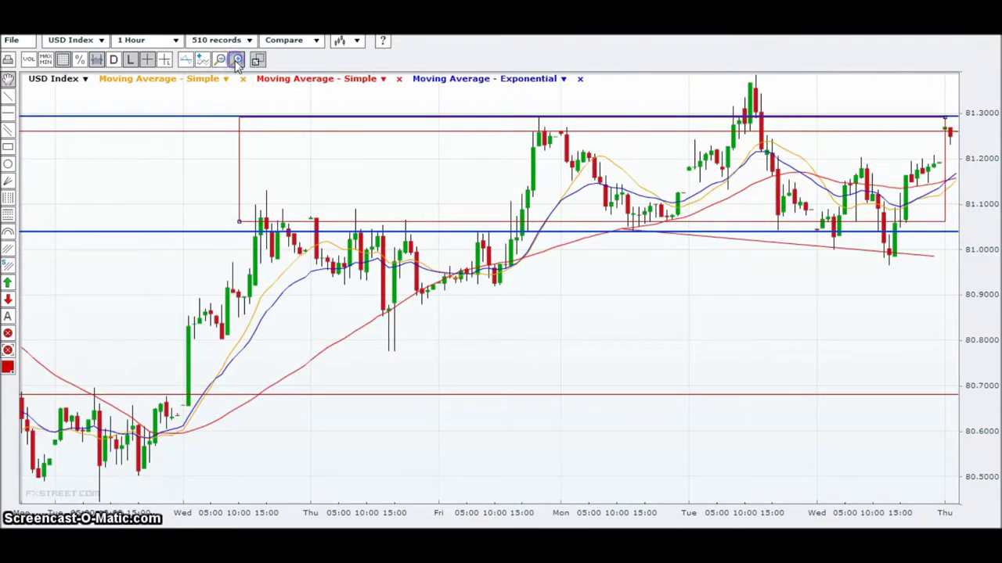
pyautogui.click(238, 63)
pyautogui.click(238, 63)
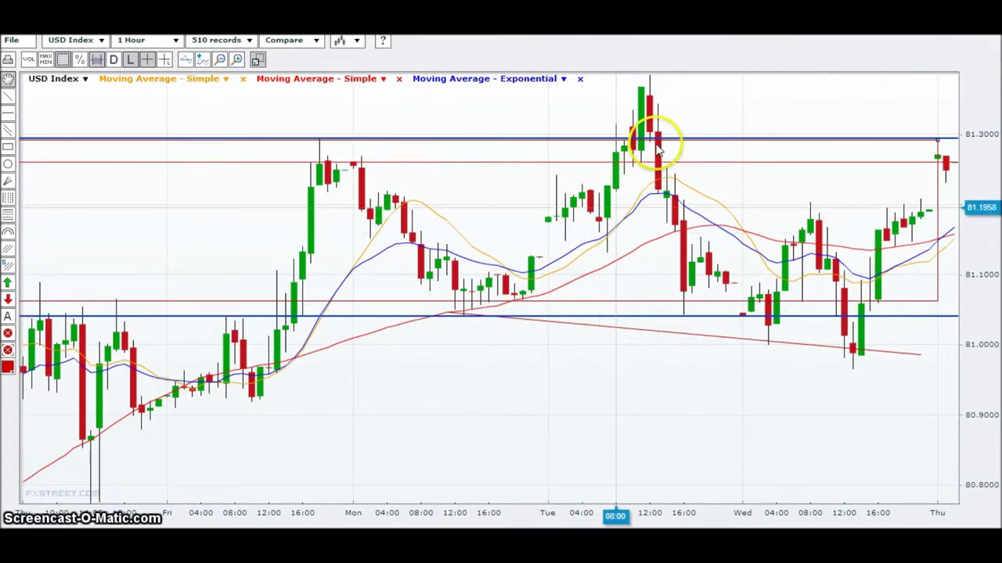
# Step: Try to adjust the upper corner of the rectangle between the blue lines and delete the rectangle
pyautogui.click(942, 139)
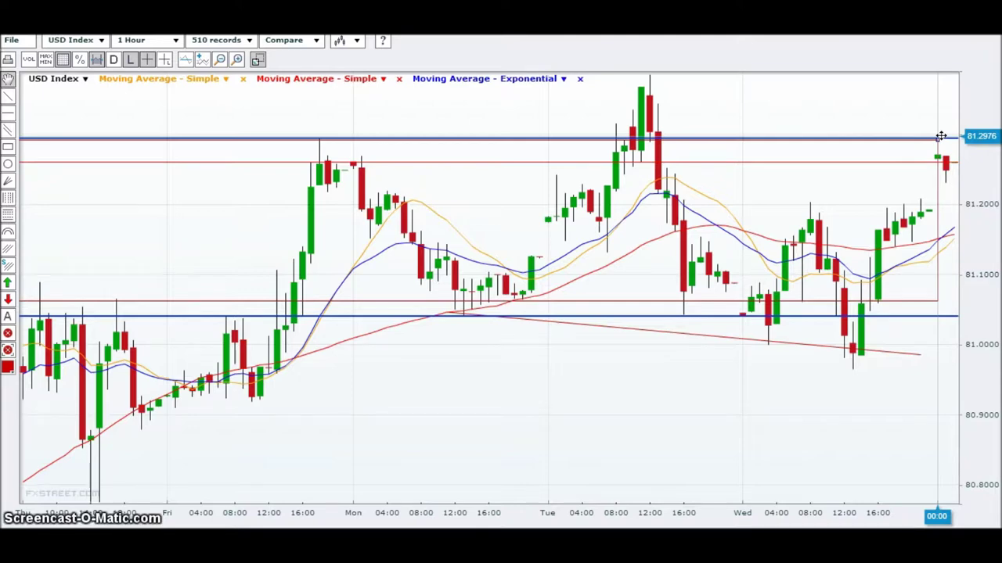
pyautogui.moveTo(941, 136); pyautogui.dragTo(954, 292)
pyautogui.moveTo(934, 139); pyautogui.dragTo(934, 140)
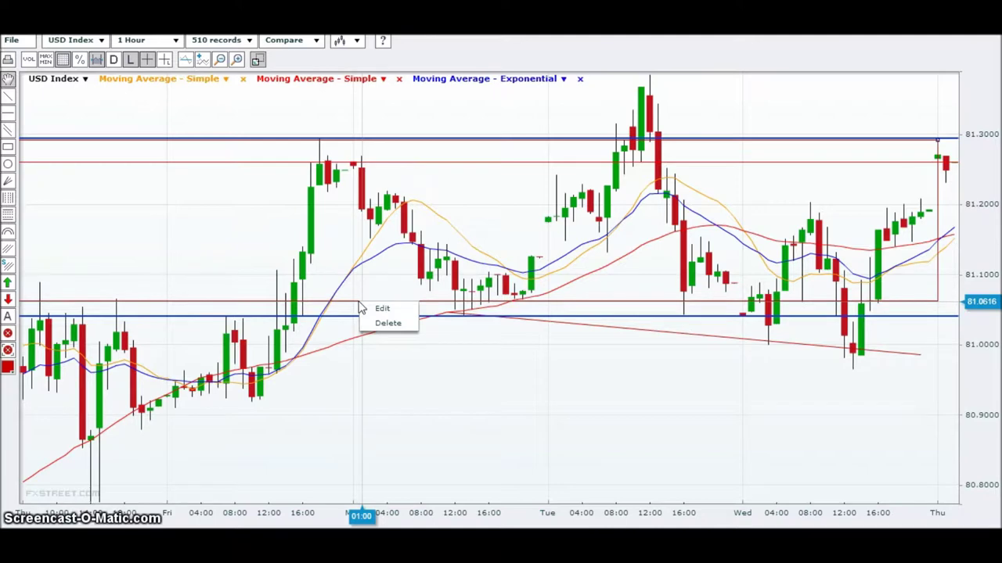
pyautogui.click(387, 323)
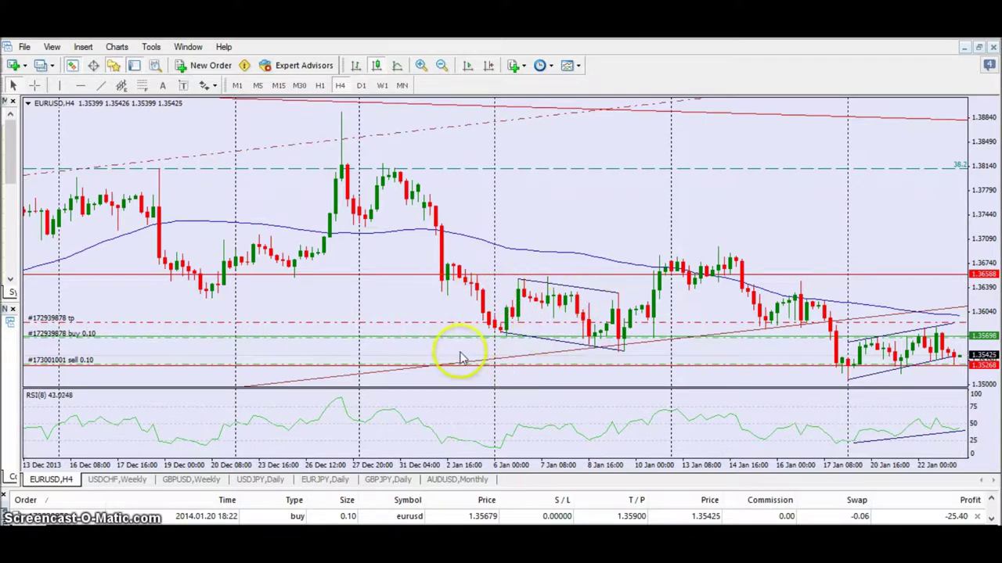
# Step: In MetaTrader, trace the upper red horizontal line on the EURUSD H4 chart with the crosshair against the early January candles
pyautogui.moveTo(499, 332)
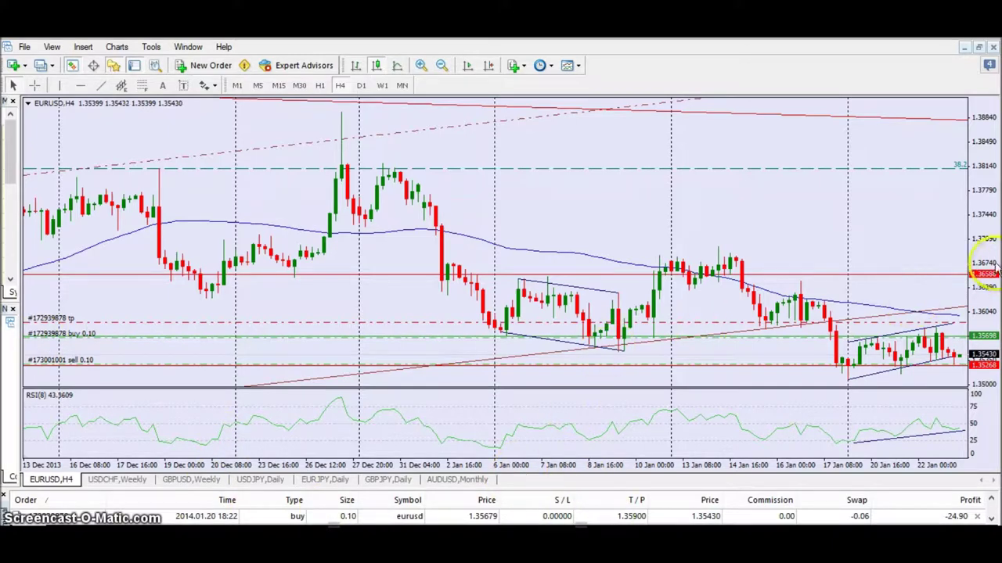
pyautogui.click(35, 86)
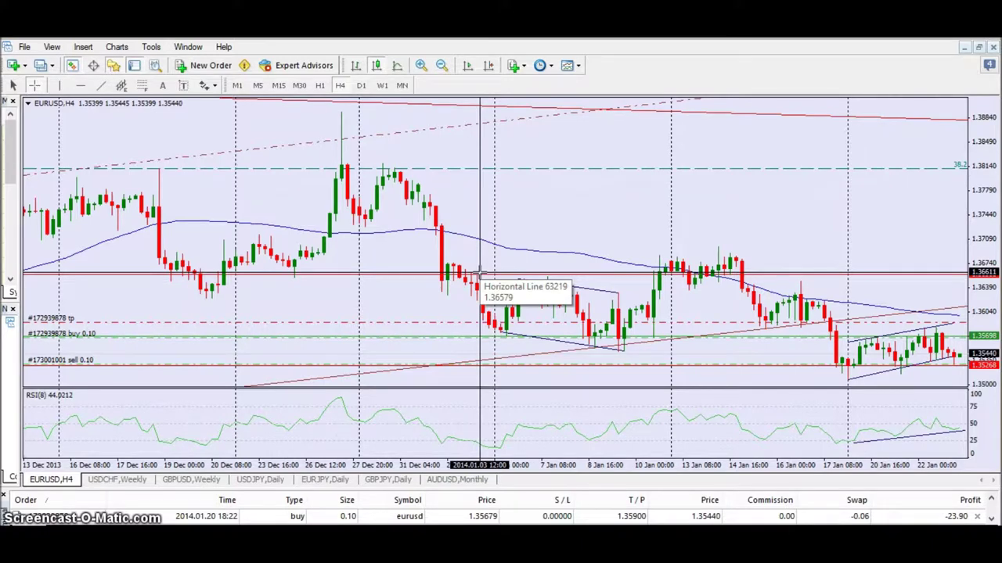
pyautogui.click(520, 278)
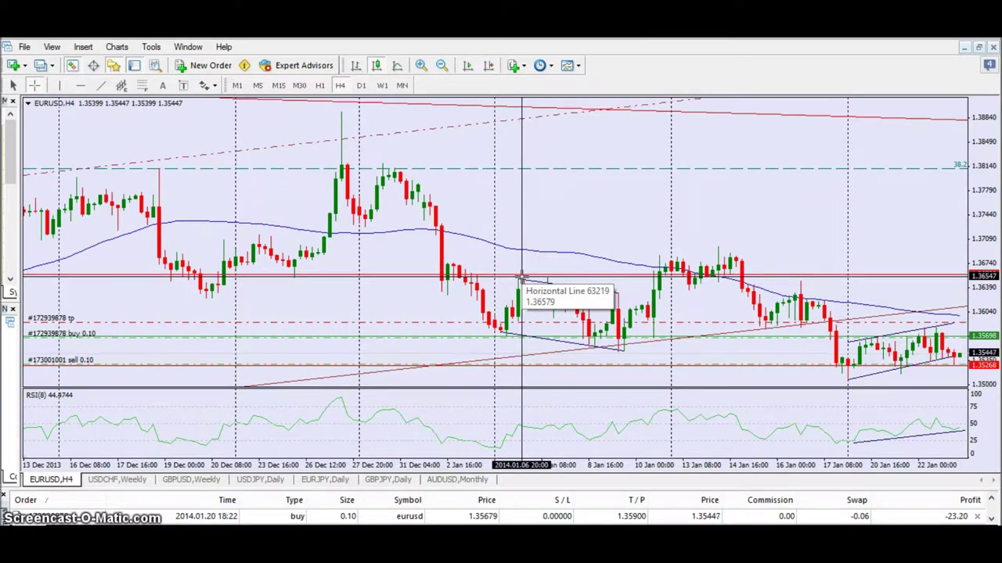
pyautogui.click(587, 276)
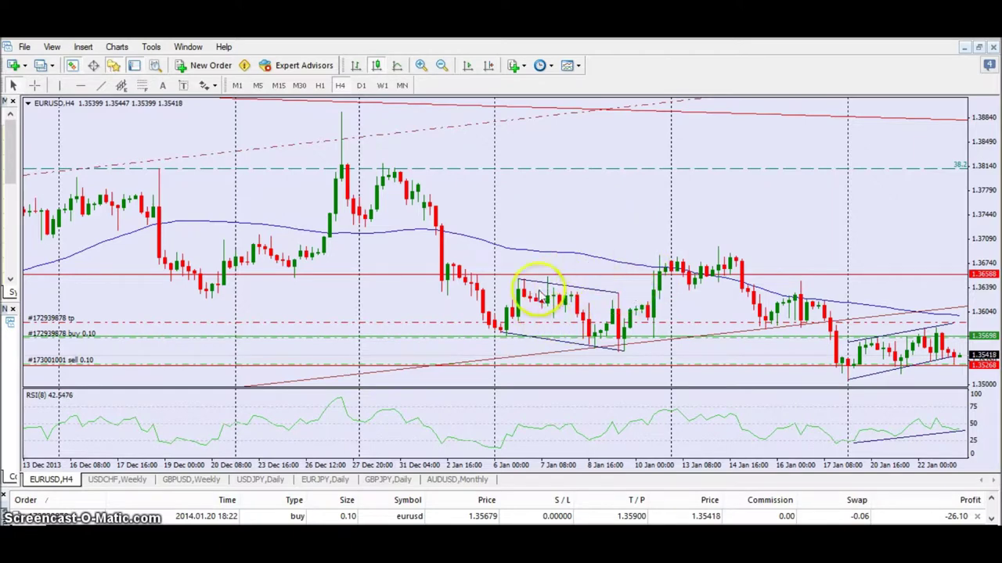
# Step: Enlarge the EURUSD H4 chart to 6–22 January 2014 and examine the latest candles along the rising channel's lower line
pyautogui.moveTo(615, 263)
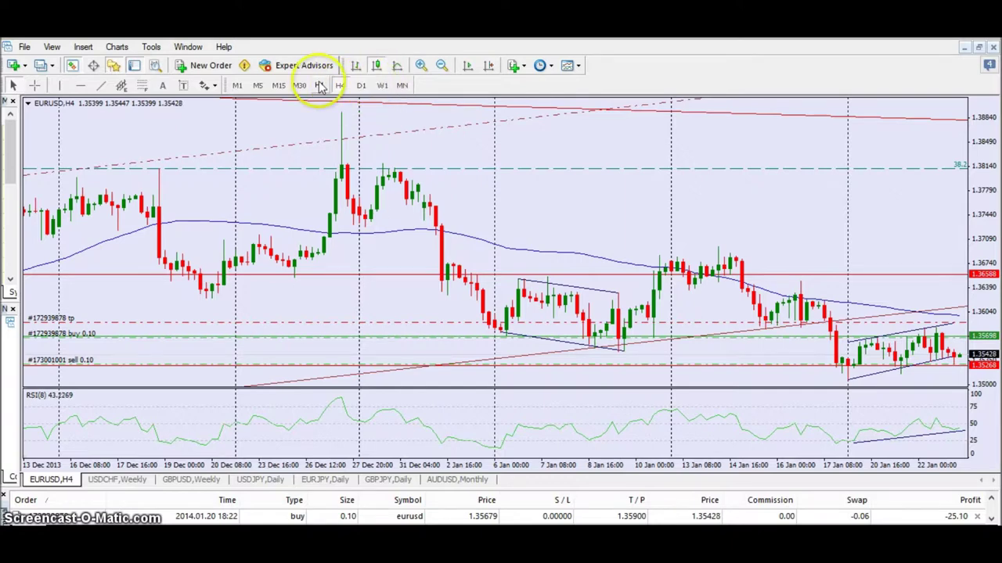
pyautogui.click(419, 66)
pyautogui.moveTo(571, 129); pyautogui.dragTo(298, 130)
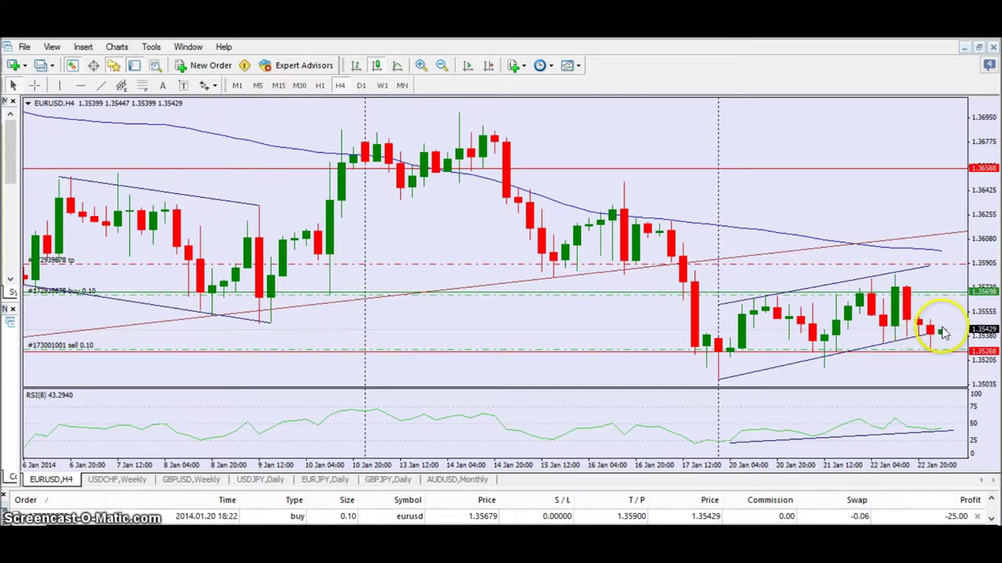
pyautogui.moveTo(940, 335)
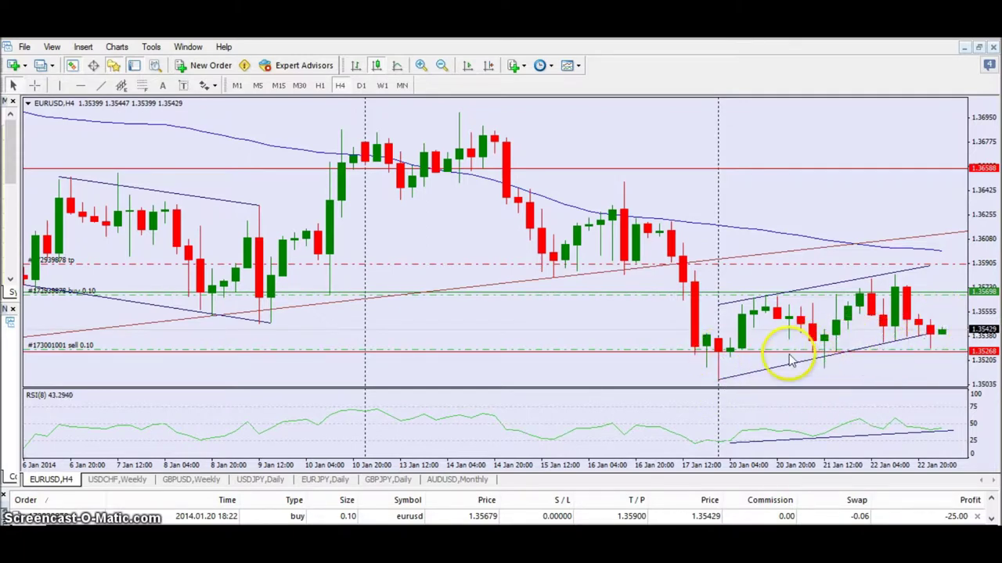
pyautogui.moveTo(790, 360); pyautogui.dragTo(943, 344)
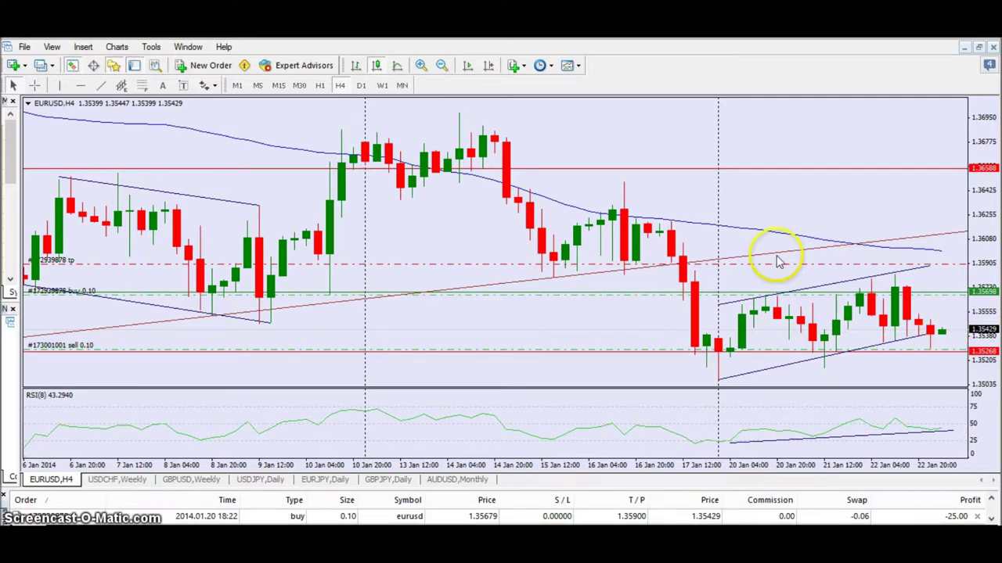
# Step: Check the take-profit line and the green horizontal line on the EURUSD H4 chart with the crosshair
pyautogui.click(40, 88)
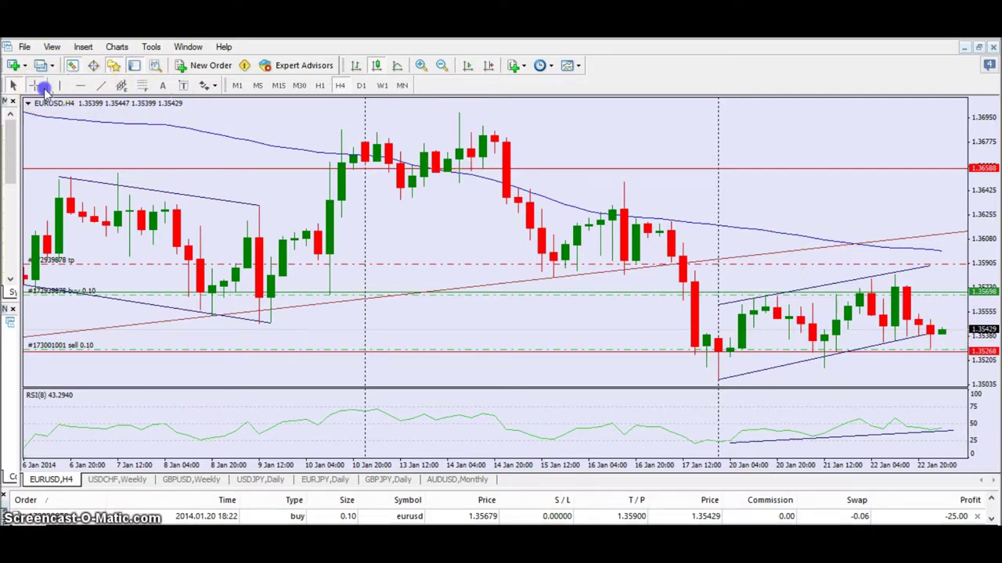
pyautogui.moveTo(514, 206); pyautogui.dragTo(577, 264)
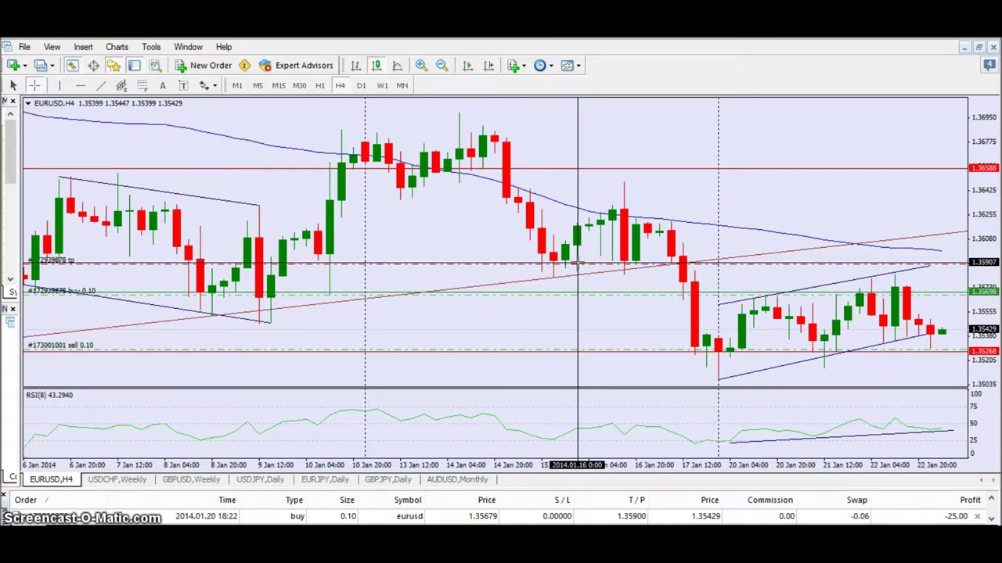
pyautogui.moveTo(578, 264); pyautogui.dragTo(591, 292)
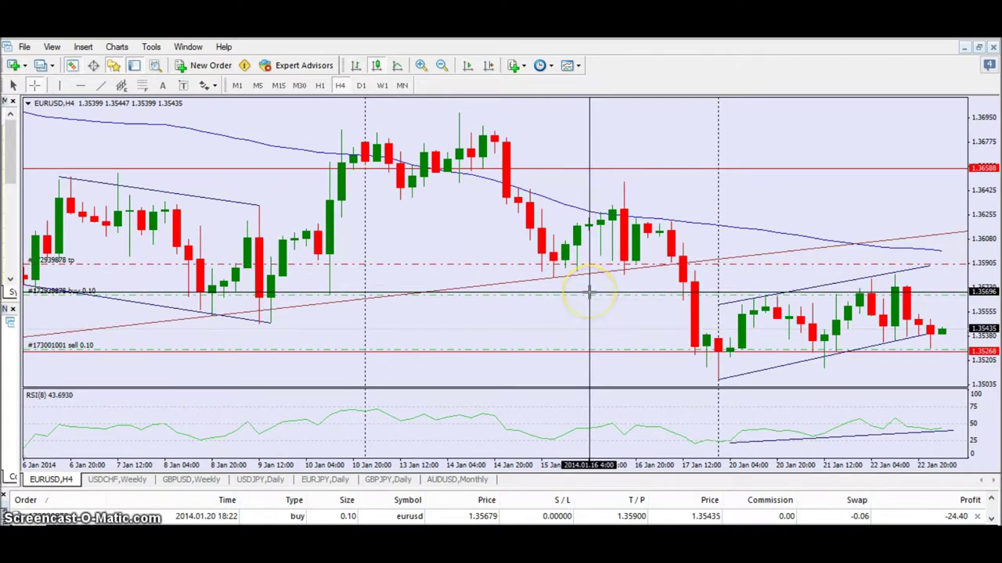
pyautogui.moveTo(592, 291); pyautogui.dragTo(757, 271)
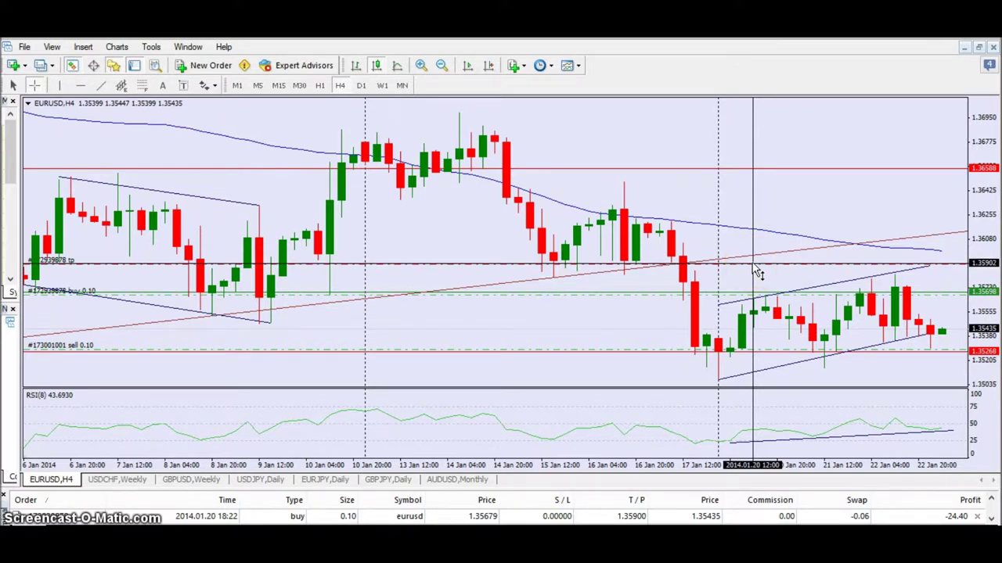
pyautogui.moveTo(662, 250); pyautogui.dragTo(767, 208)
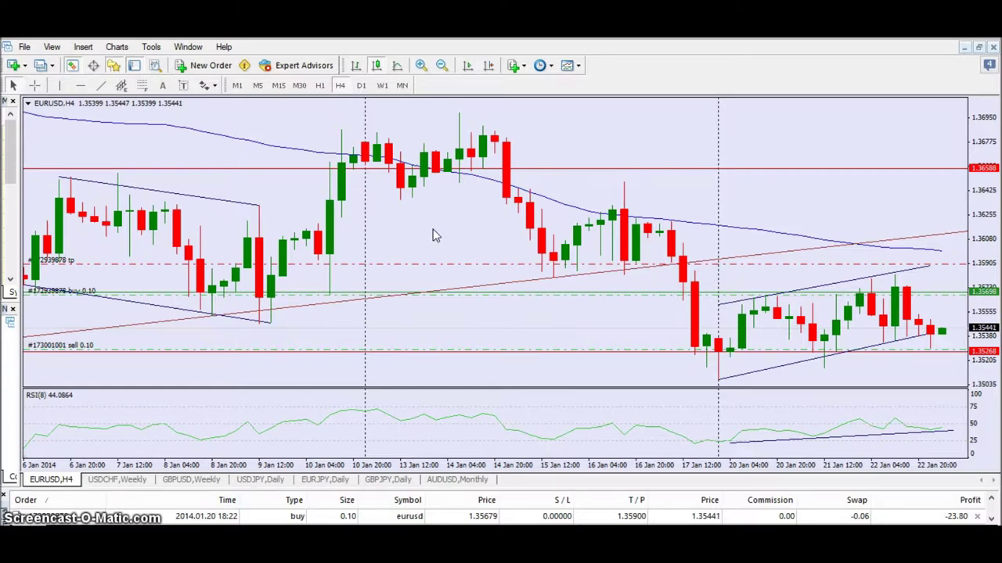
pyautogui.click(397, 232)
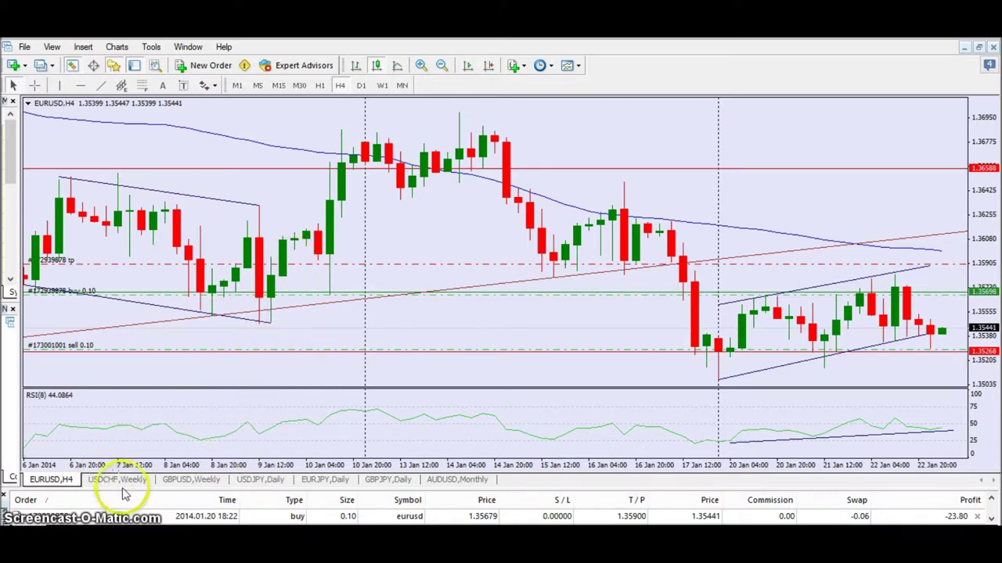
# Step: Open the GBPUSD chart, switch it to the H4 timeframe and bring the latest January 2014 candles into view
pyautogui.click(192, 480)
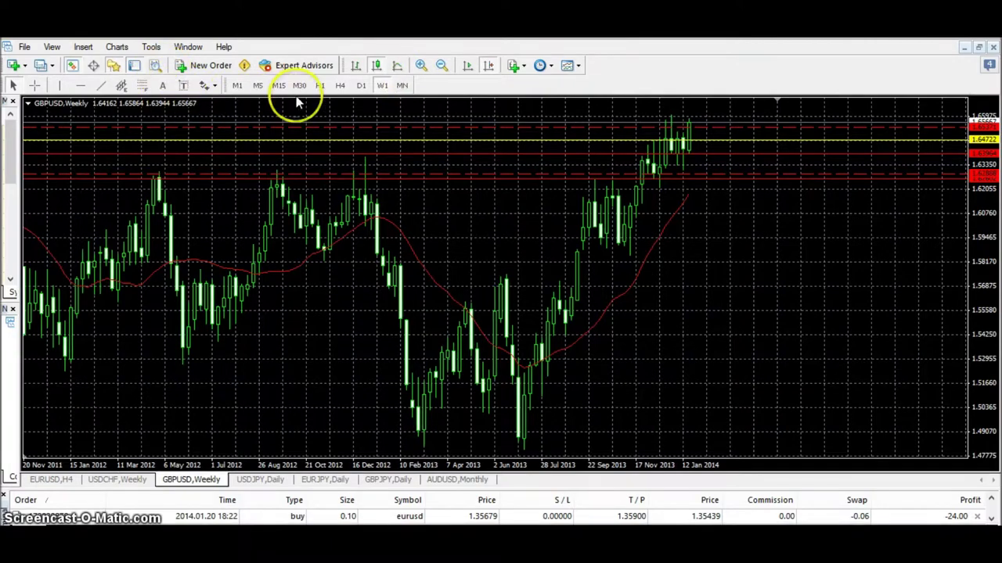
pyautogui.click(340, 87)
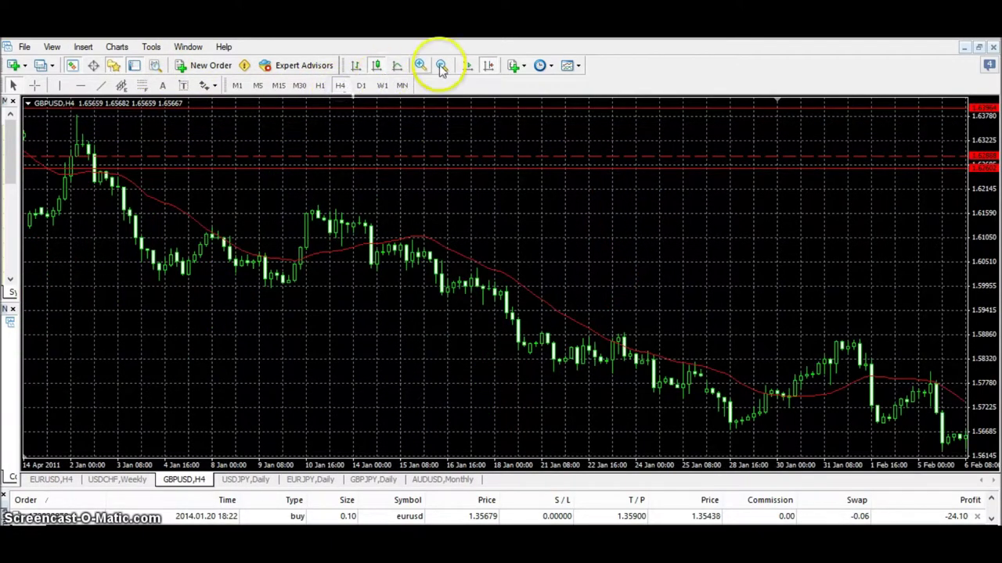
pyautogui.click(479, 67)
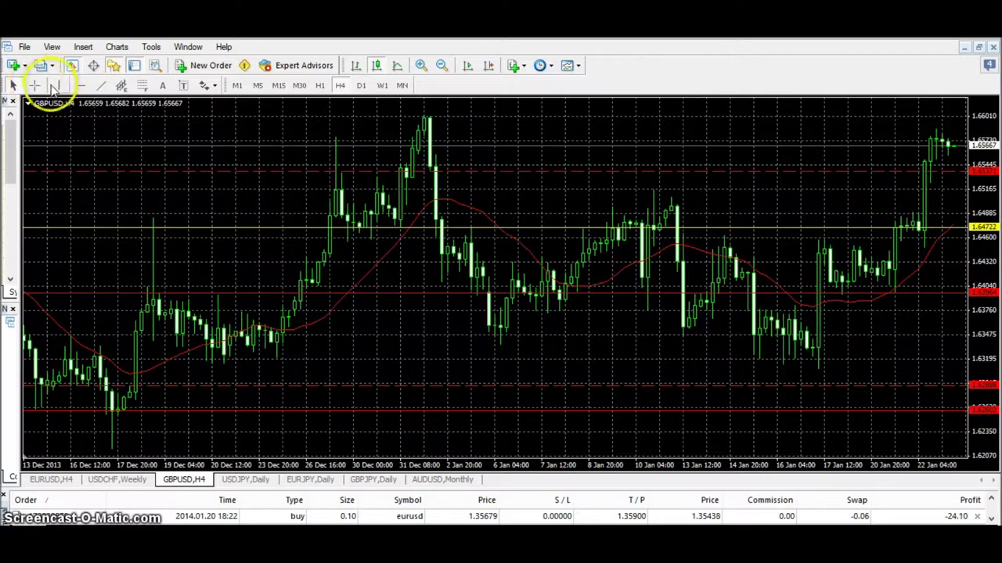
# Step: Measure the January price swings around the yellow horizontal line on the GBPUSD H4 chart with the crosshair
pyautogui.click(36, 85)
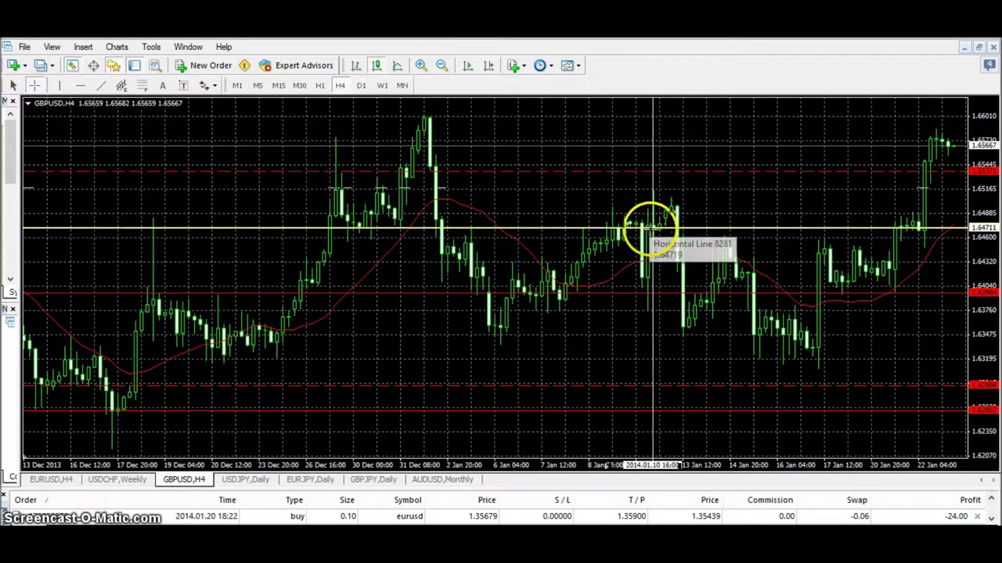
pyautogui.moveTo(675, 228); pyautogui.dragTo(671, 332)
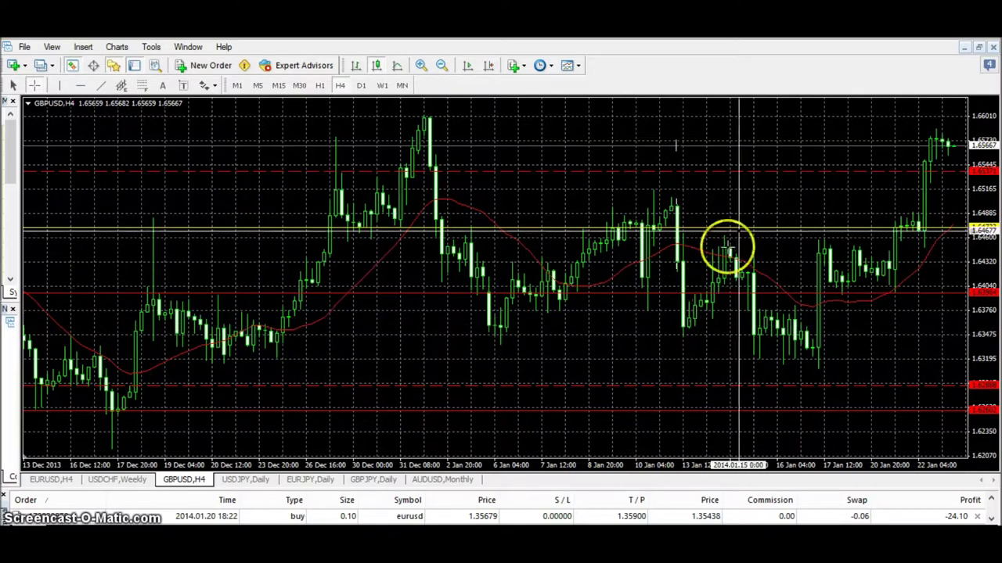
pyautogui.moveTo(744, 226); pyautogui.dragTo(790, 220)
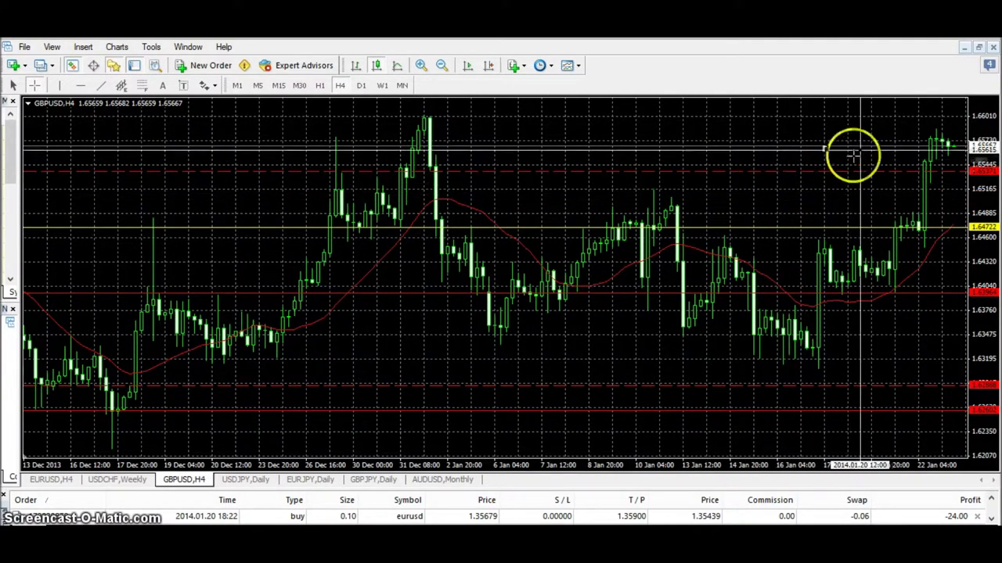
pyautogui.click(798, 201)
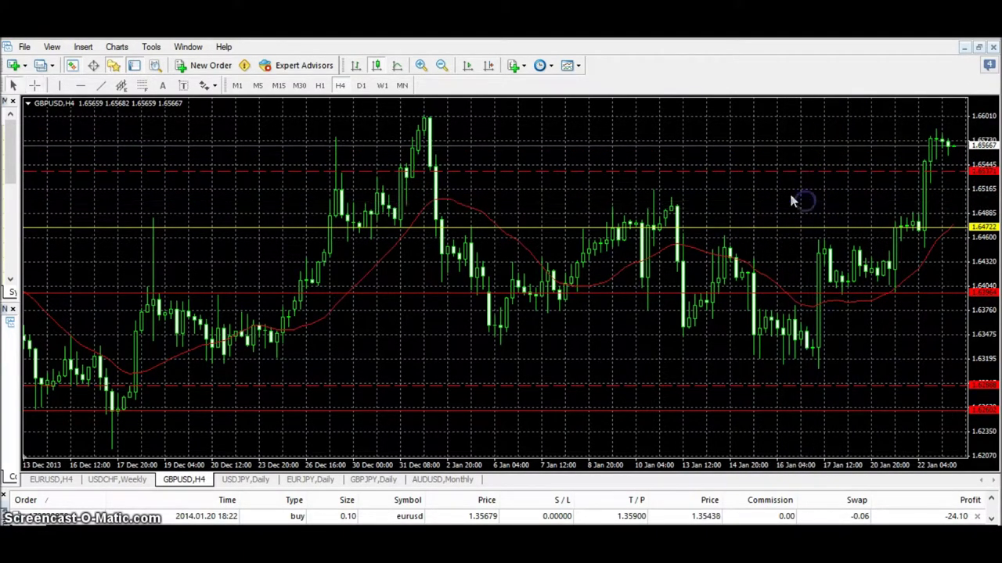
# Step: Return the GBPUSD chart to the Weekly timeframe, turn on the chart shift and zoom out
pyautogui.click(381, 86)
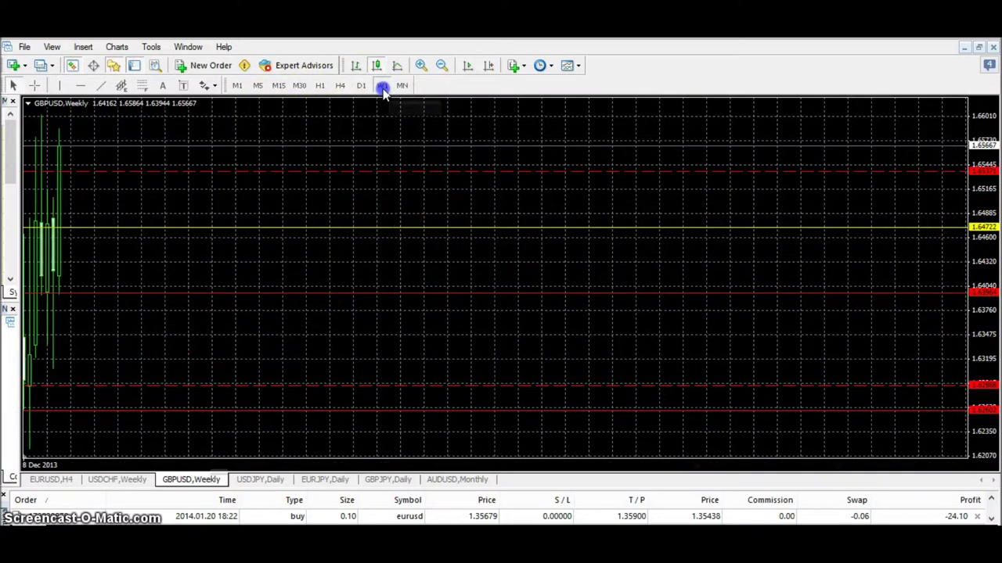
pyautogui.click(488, 67)
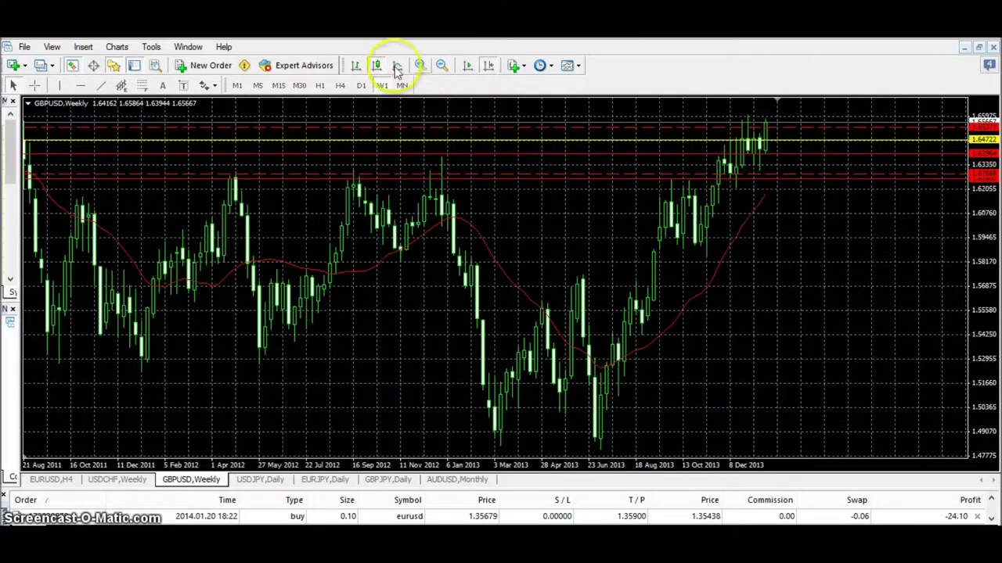
pyautogui.click(445, 68)
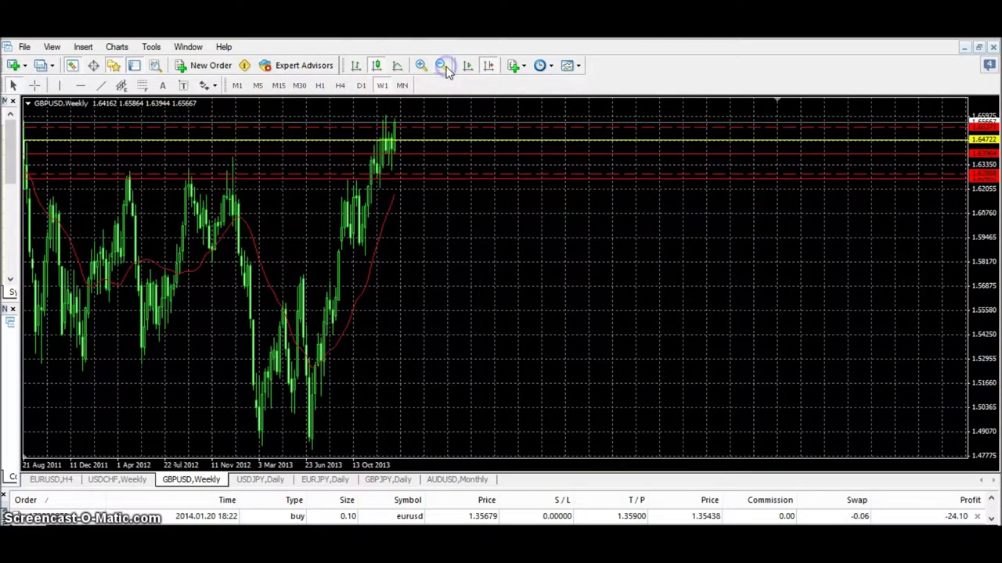
# Step: Bring the latest weekly GBPUSD candles into view, and return the chart to the H4 timeframe with its newest candles and chart shift shown
pyautogui.click(488, 66)
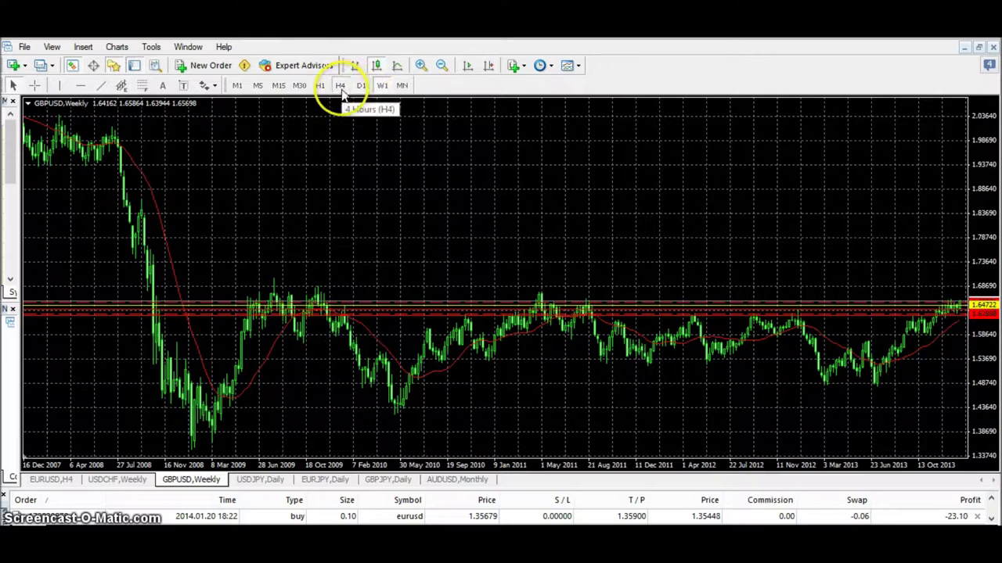
pyautogui.click(341, 86)
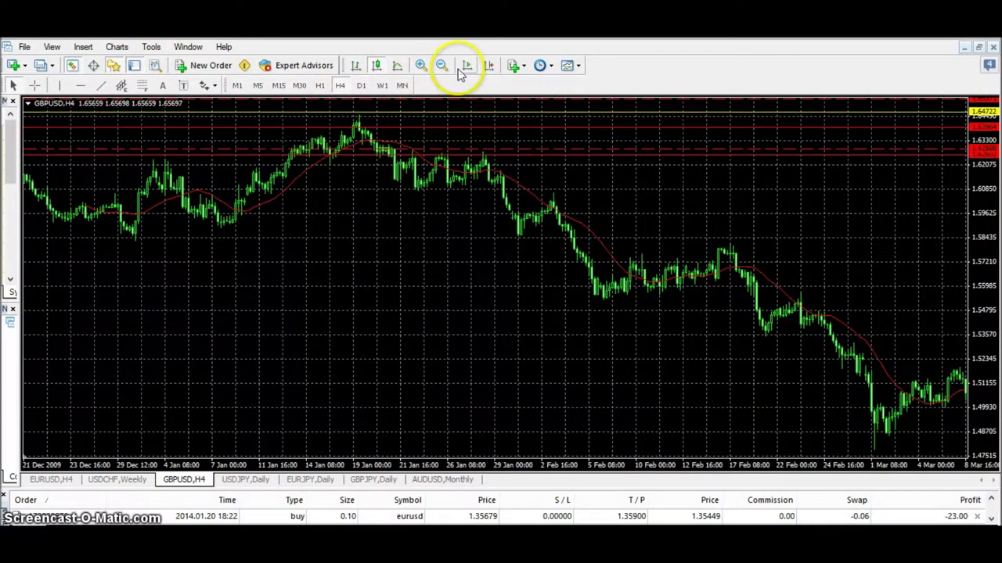
pyautogui.click(488, 66)
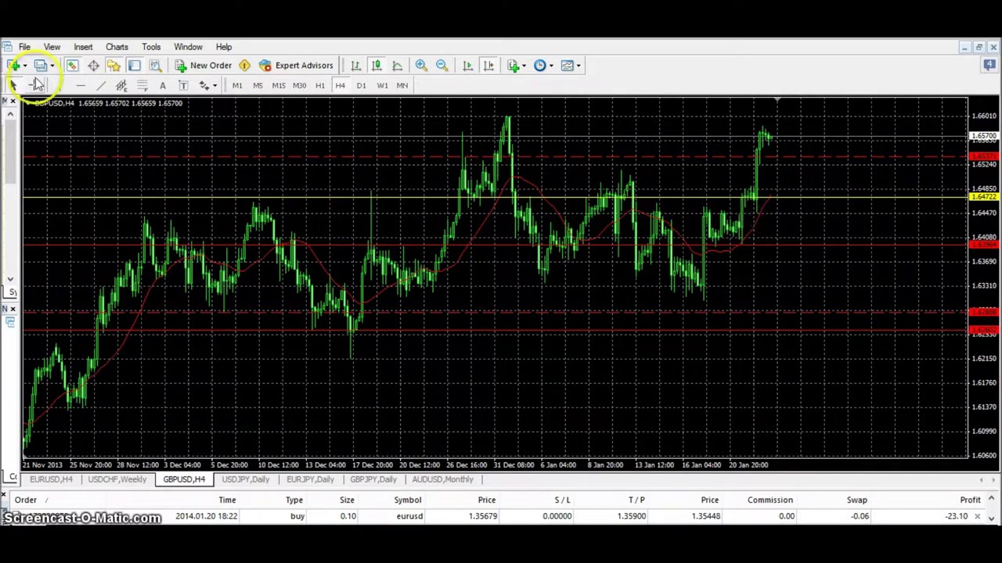
# Step: Check the yellow horizontal line and the latest January rally on the GBPUSD H4 chart with the crosshair
pyautogui.click(34, 84)
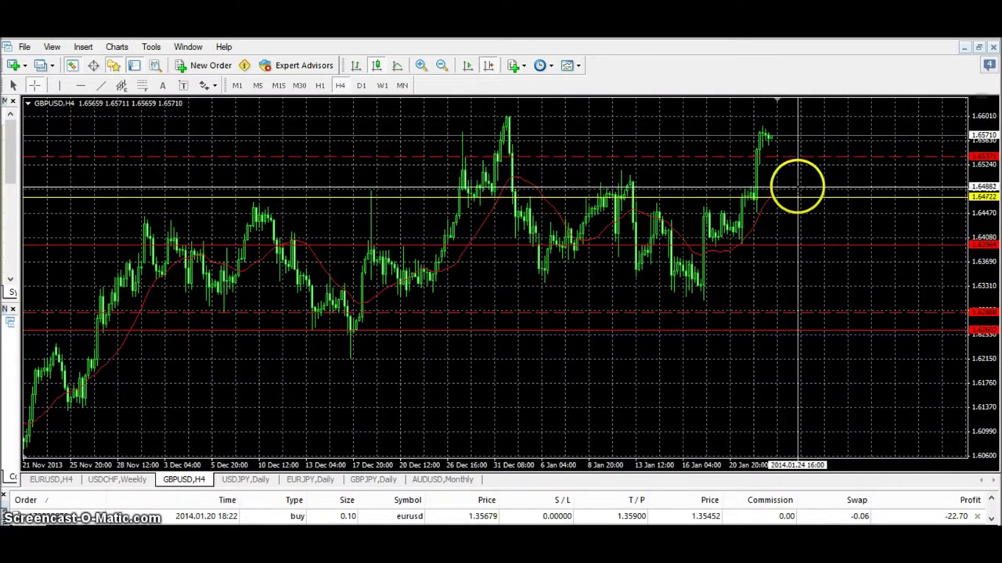
pyautogui.click(797, 200)
pyautogui.click(751, 175)
pyautogui.click(776, 113)
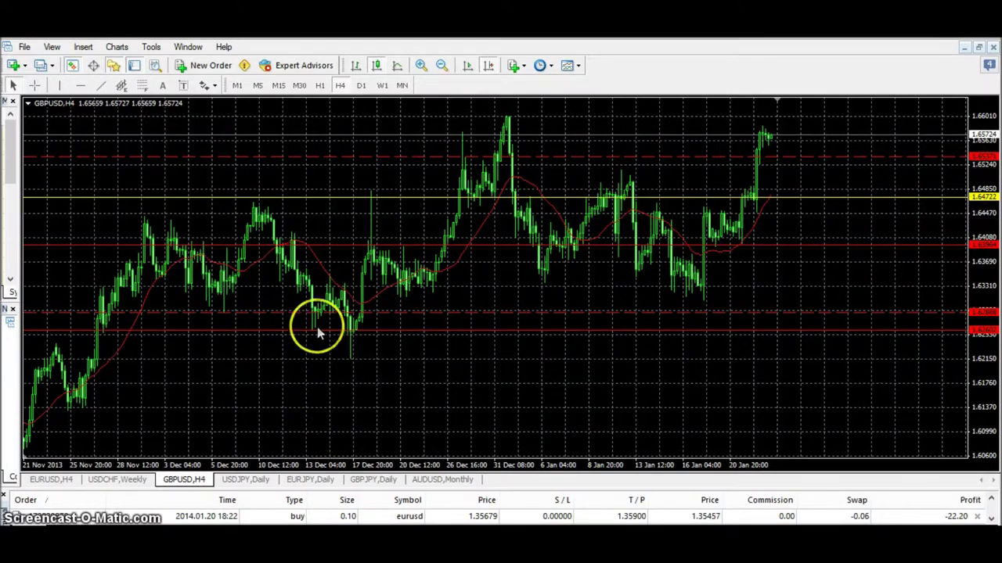
# Step: Open the EURJPY Daily chart and check price levels around its horizontal support and resistance lines with the crosshair
pyautogui.click(299, 479)
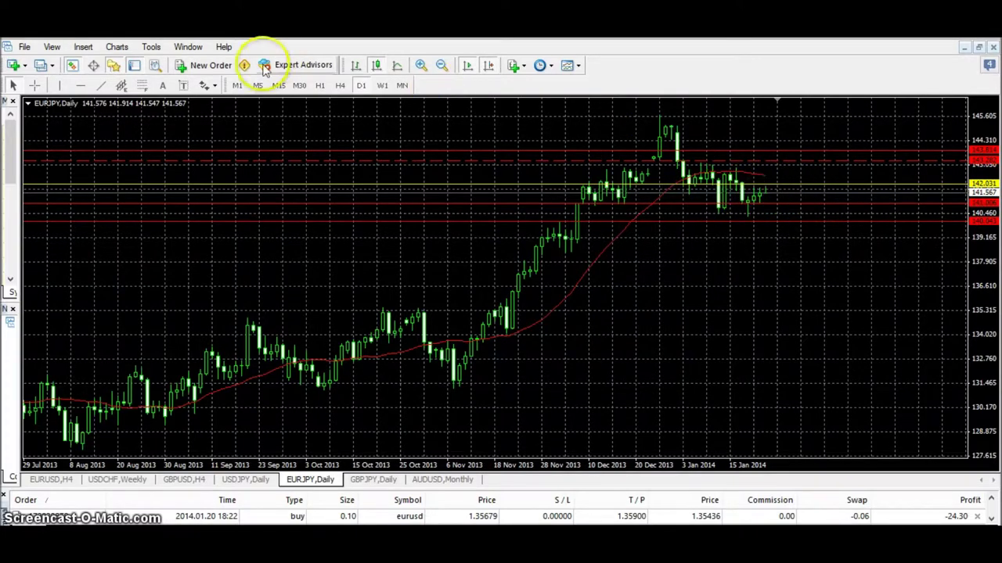
pyautogui.click(34, 85)
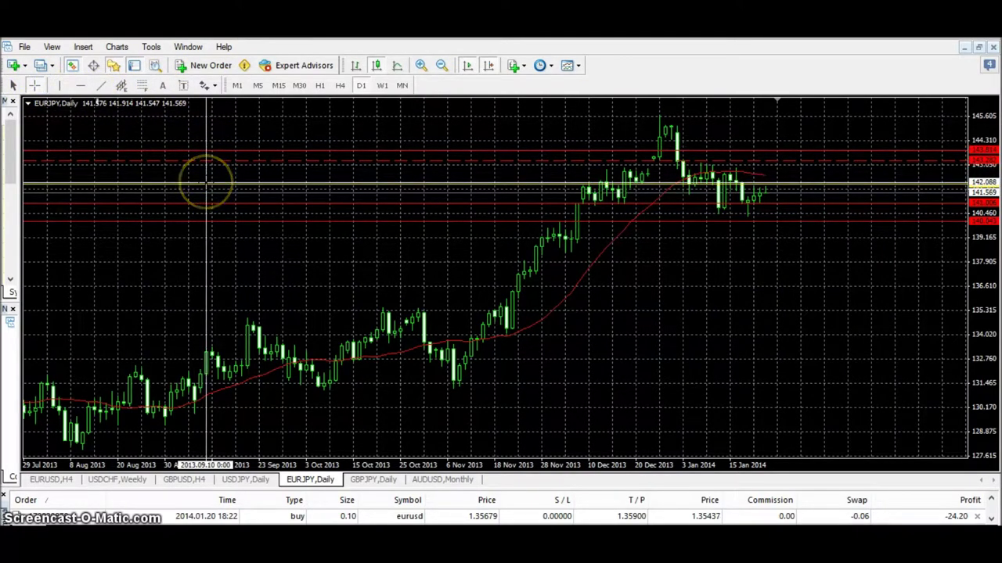
pyautogui.moveTo(206, 179); pyautogui.dragTo(217, 165)
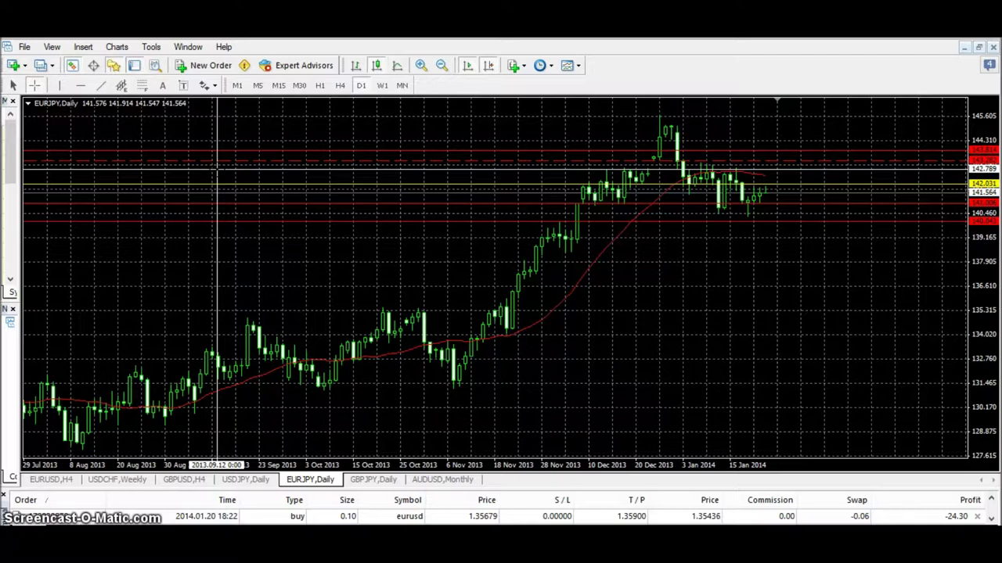
pyautogui.moveTo(331, 259); pyautogui.dragTo(347, 271)
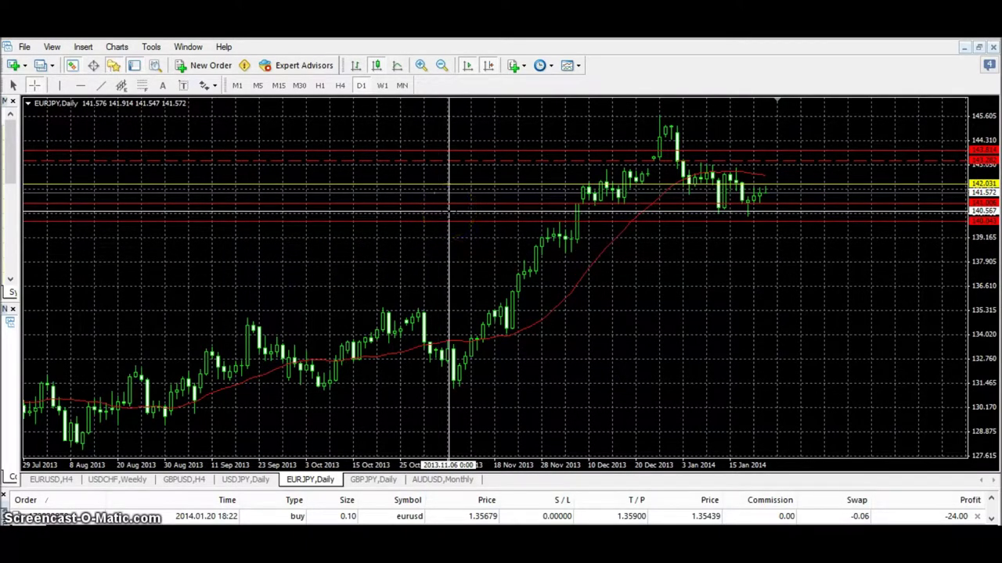
pyautogui.moveTo(448, 212); pyautogui.dragTo(461, 237)
pyautogui.click(575, 225)
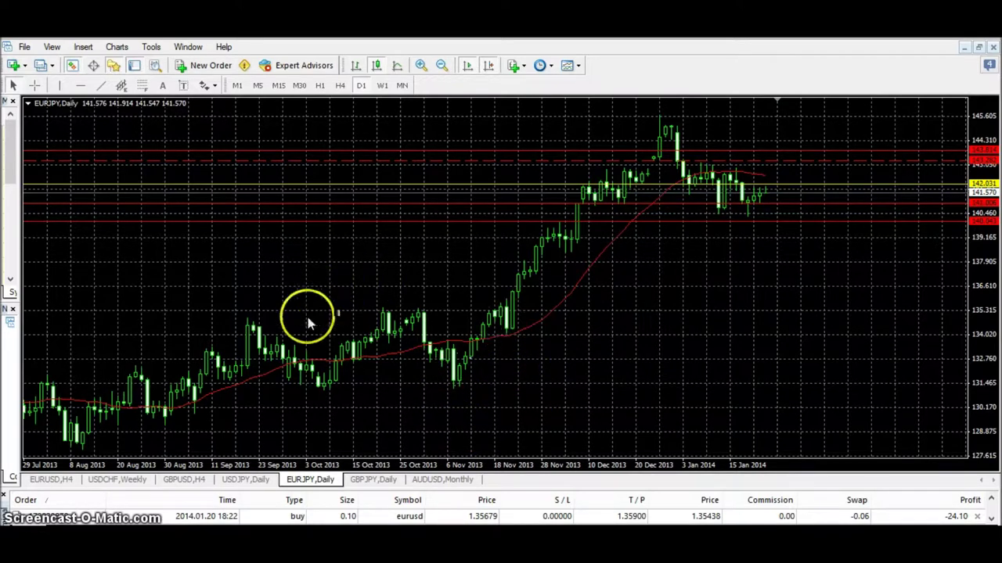
# Step: Open the GBPJPY Daily chart and check the December and January price action around its horizontal lines with the crosshair
pyautogui.hotkey('ctrl', 'F6')
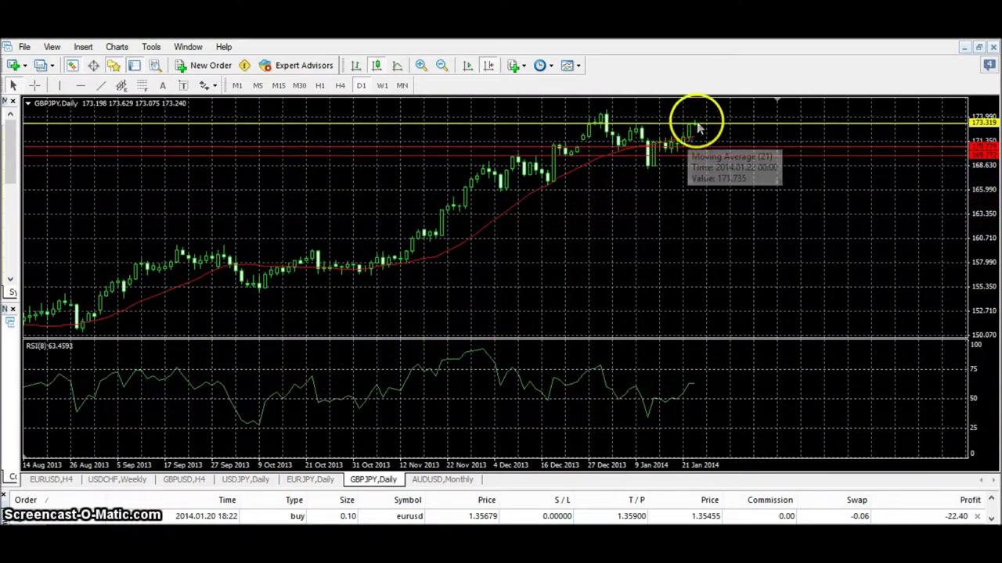
pyautogui.moveTo(678, 145)
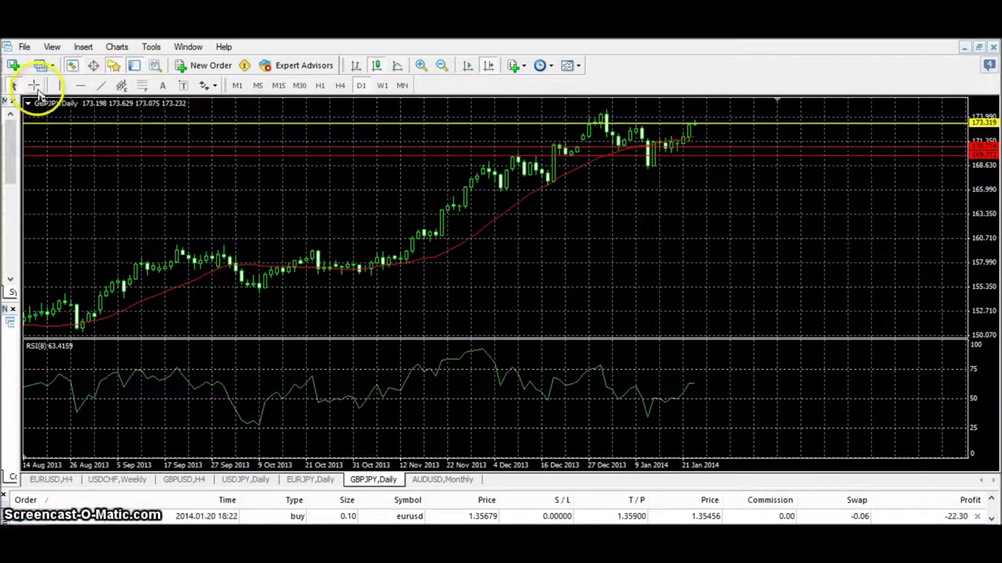
pyautogui.click(37, 87)
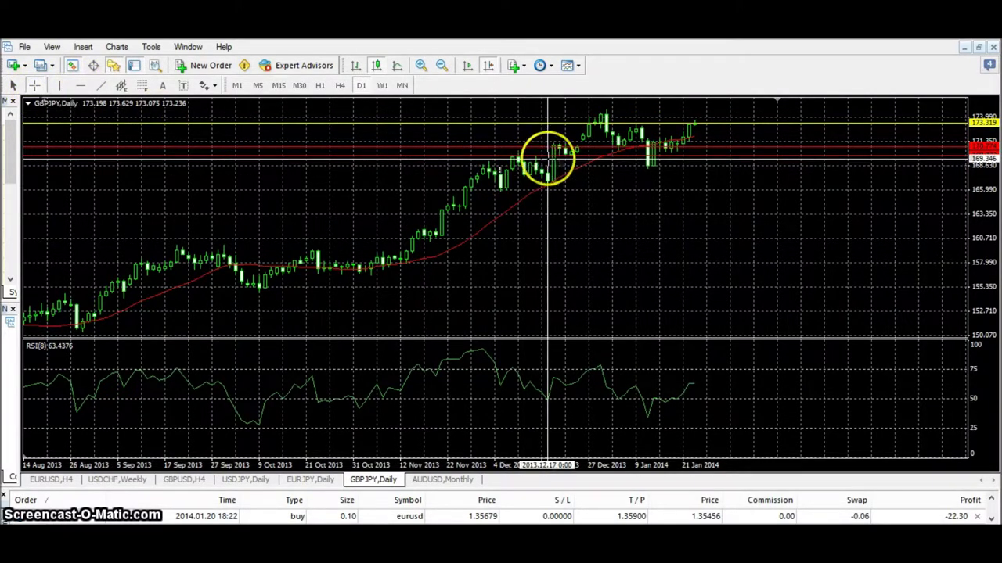
pyautogui.moveTo(557, 149); pyautogui.dragTo(573, 144)
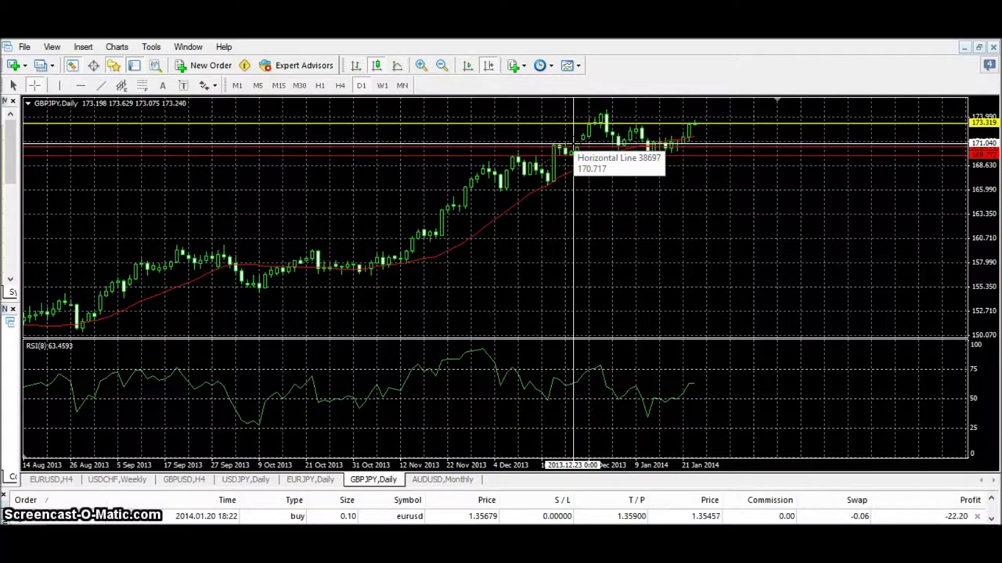
pyautogui.moveTo(583, 144); pyautogui.dragTo(706, 122)
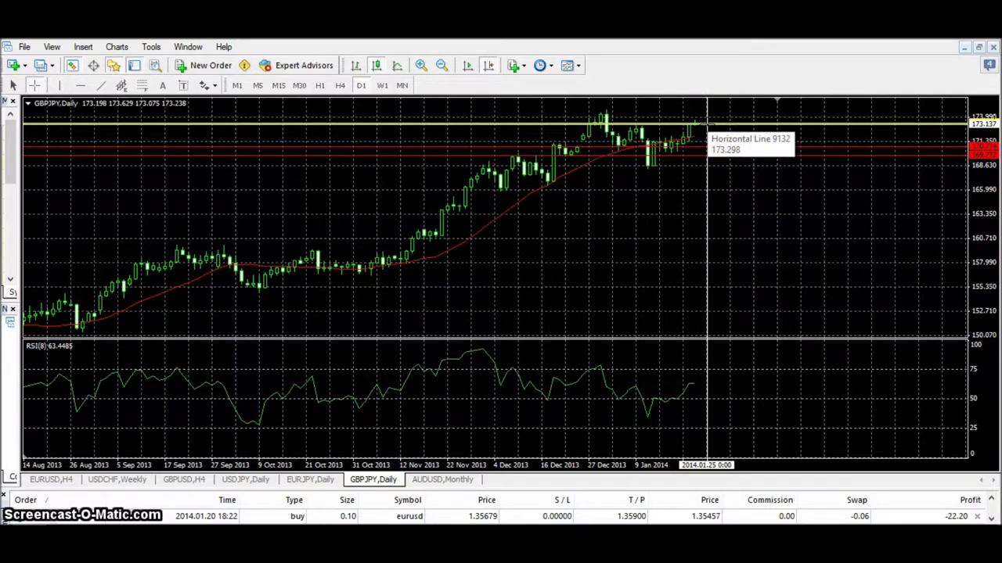
pyautogui.moveTo(702, 123); pyautogui.dragTo(662, 235)
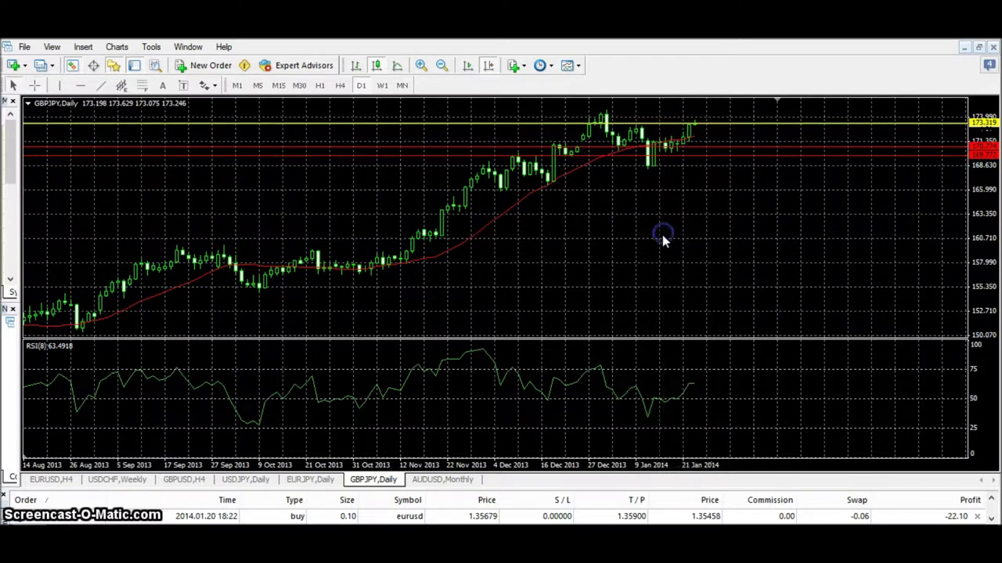
# Step: View the GBPJPY chart on the H4 timeframe with the latest January 2014 candles in view
pyautogui.click(338, 86)
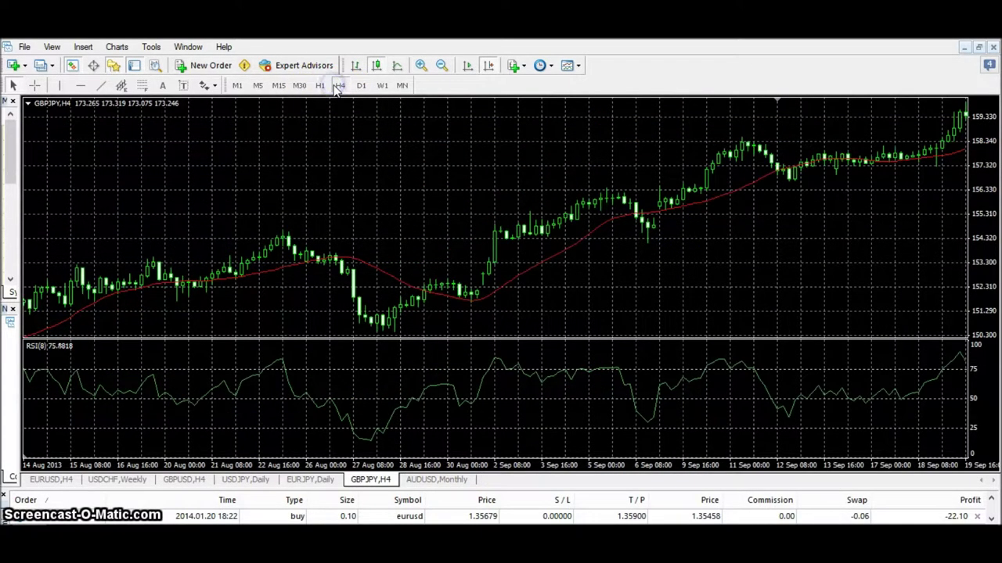
pyautogui.click(490, 66)
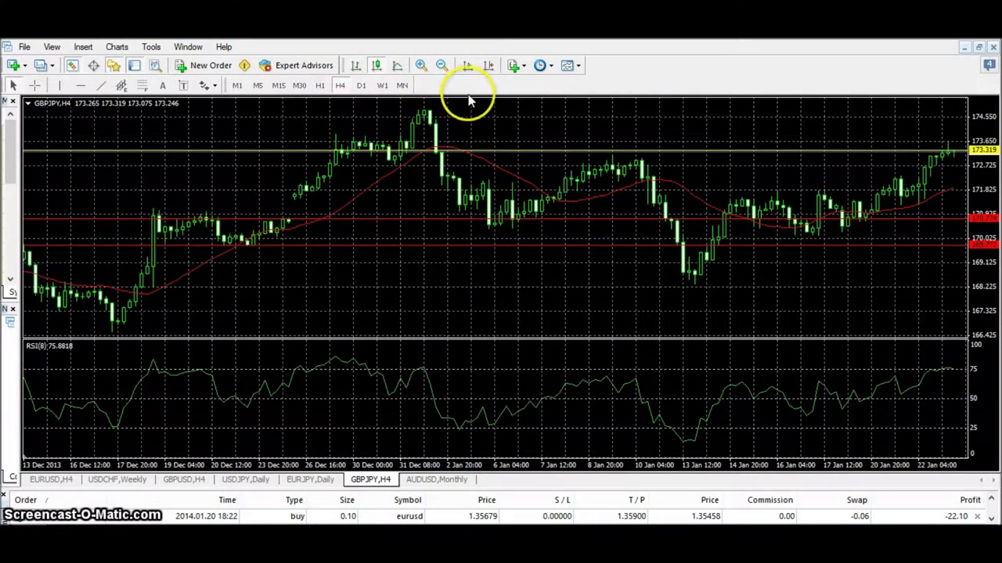
pyautogui.moveTo(567, 155)
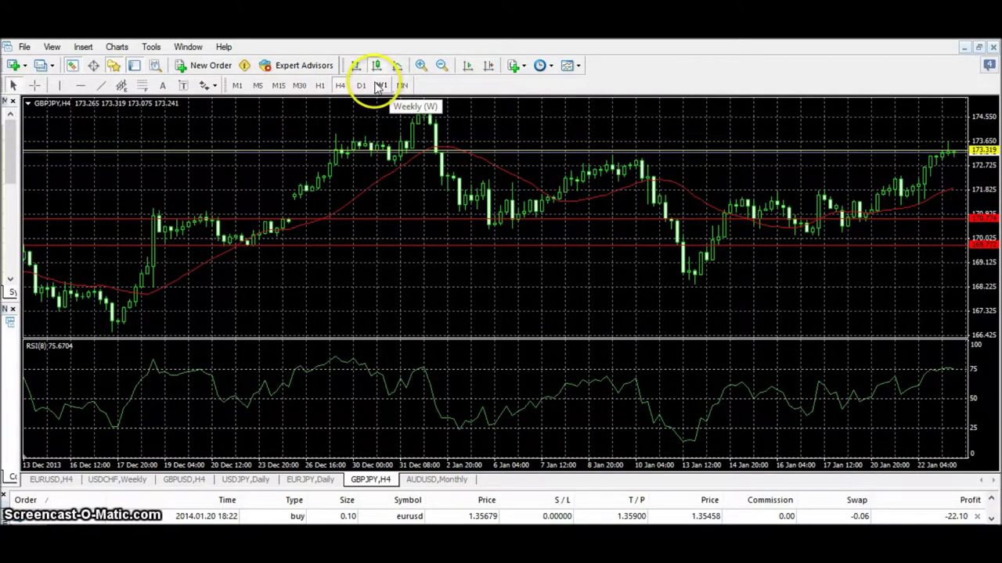
# Step: View the GBPJPY chart on the Weekly timeframe, zoomed out with the newest candles and chart shift shown
pyautogui.click(379, 85)
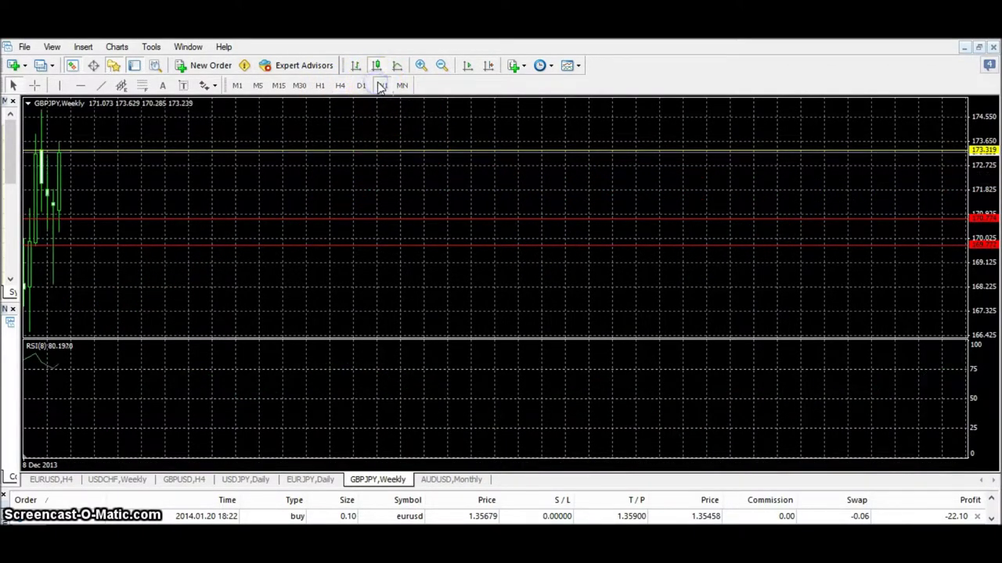
pyautogui.click(441, 68)
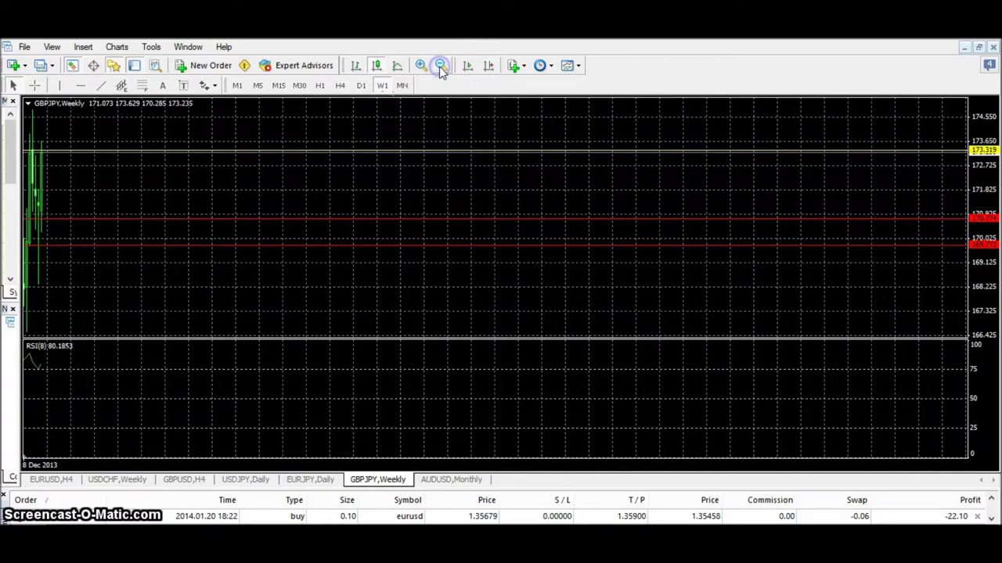
pyautogui.click(489, 67)
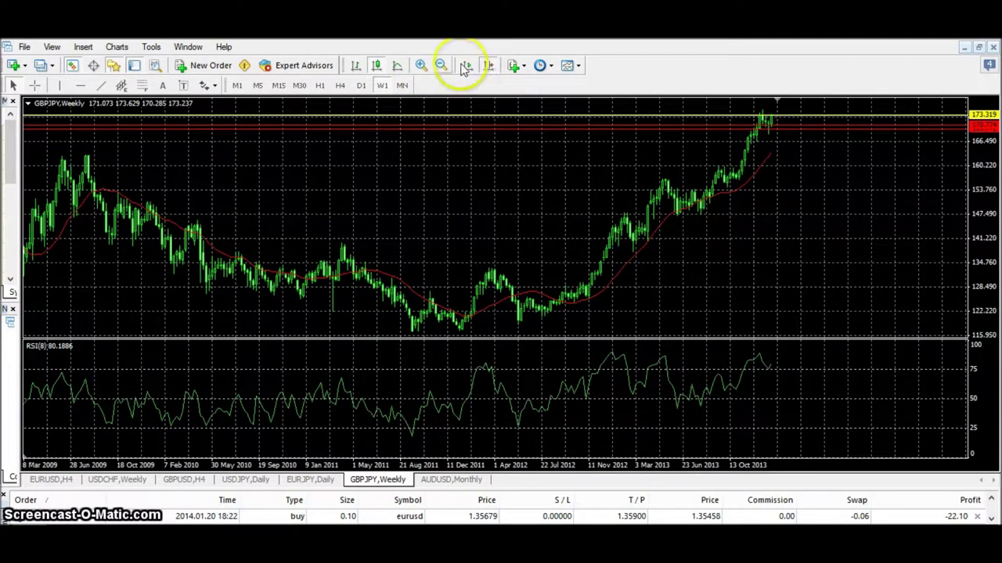
# Step: Switch the GBPJPY chart to the Monthly timeframe and examine the price history around the yellow and red horizontal lines
pyautogui.click(401, 86)
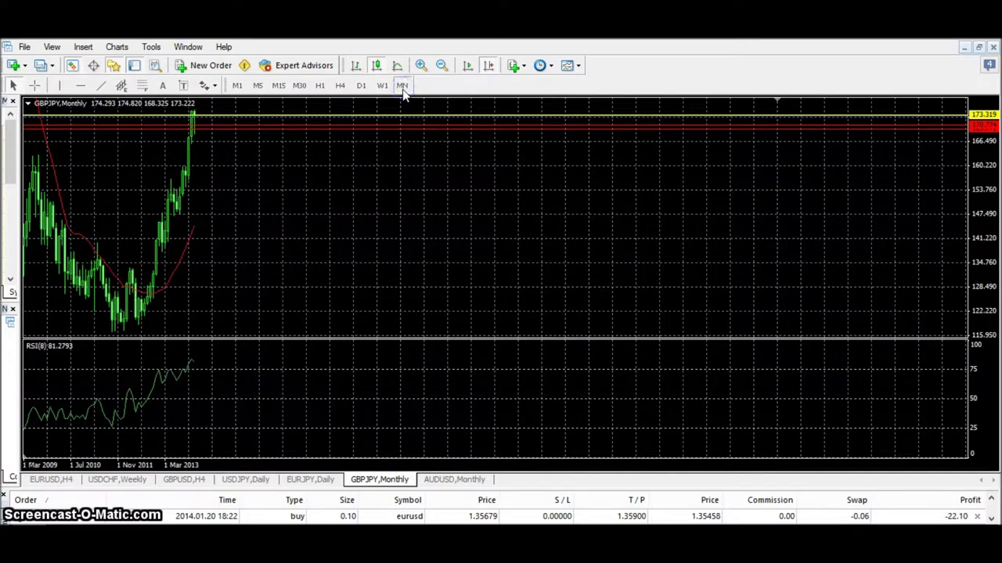
pyautogui.click(490, 67)
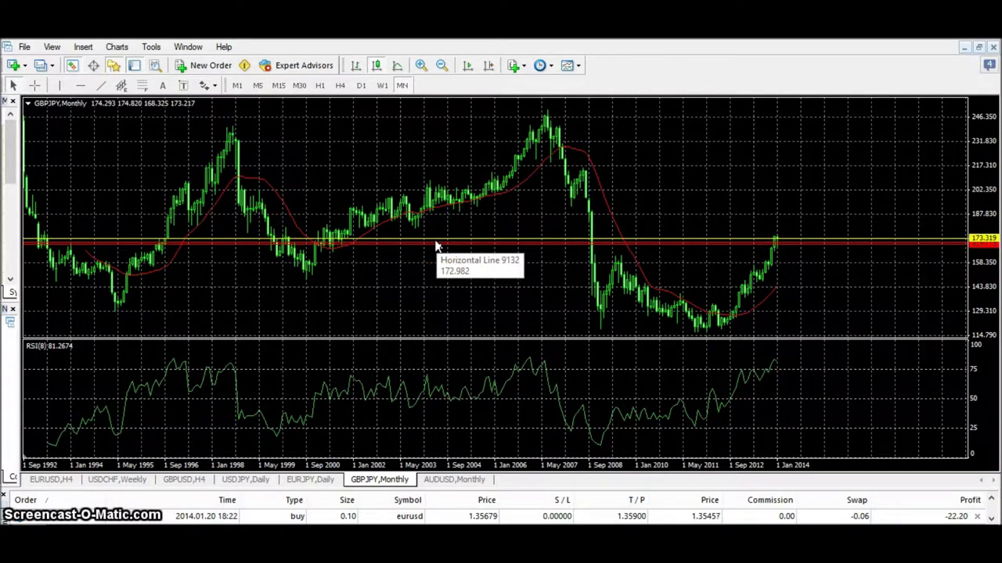
pyautogui.click(598, 219)
pyautogui.moveTo(602, 245); pyautogui.dragTo(522, 233)
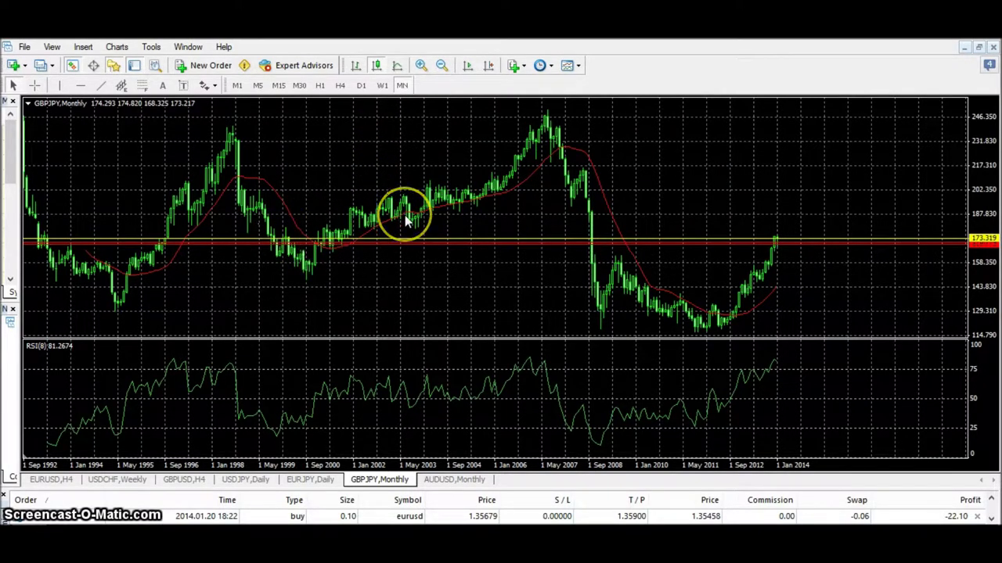
pyautogui.moveTo(406, 221)
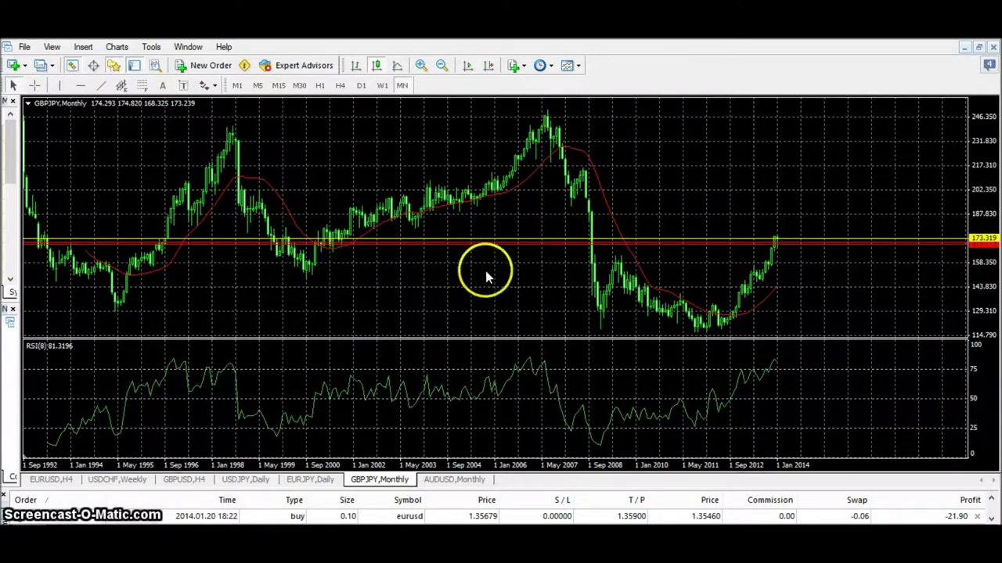
# Step: Zoom in on the latest GBPJPY monthly candles and inspect the December 2013 candle's values and the recent RSI readings
pyautogui.click(421, 65)
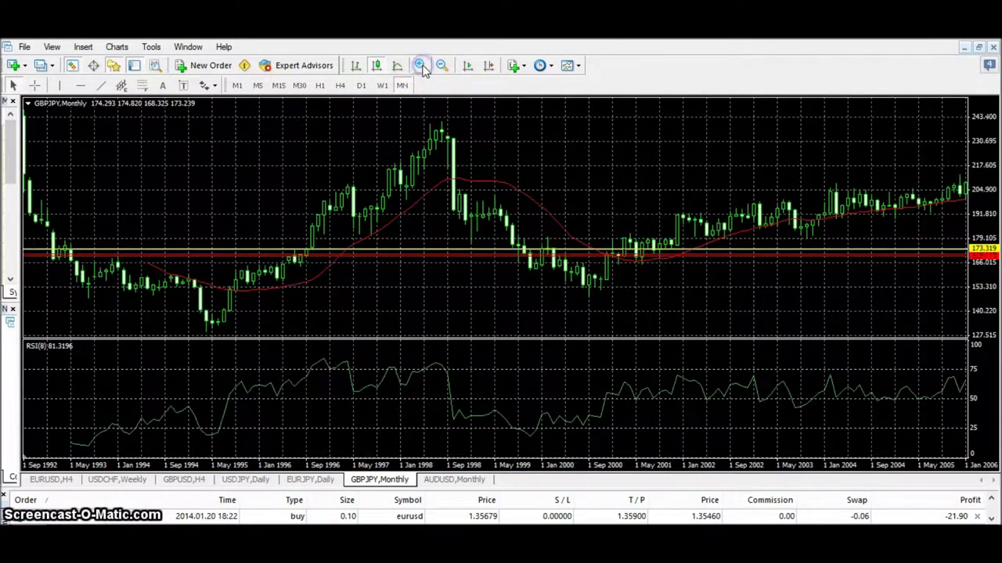
pyautogui.click(488, 66)
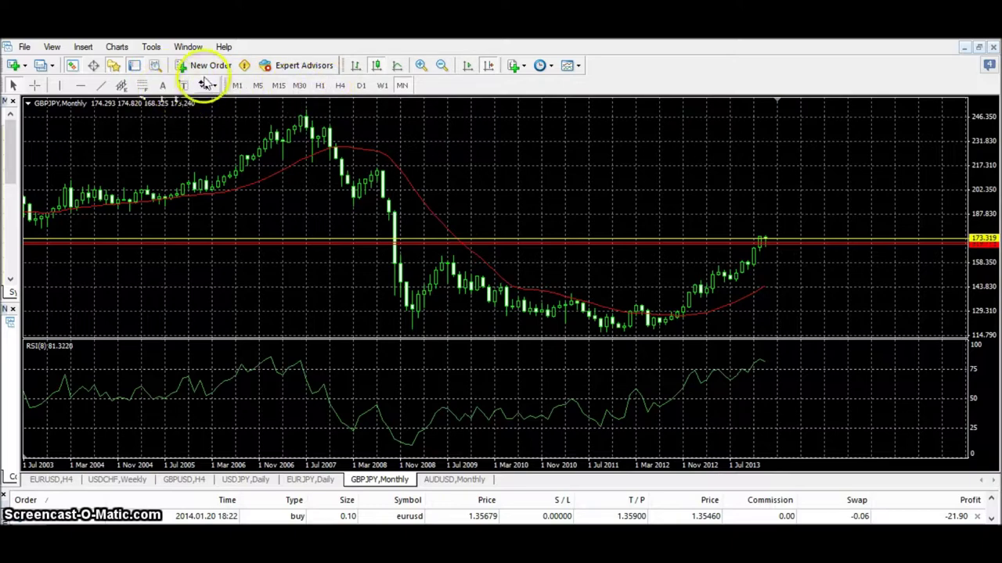
pyautogui.click(420, 66)
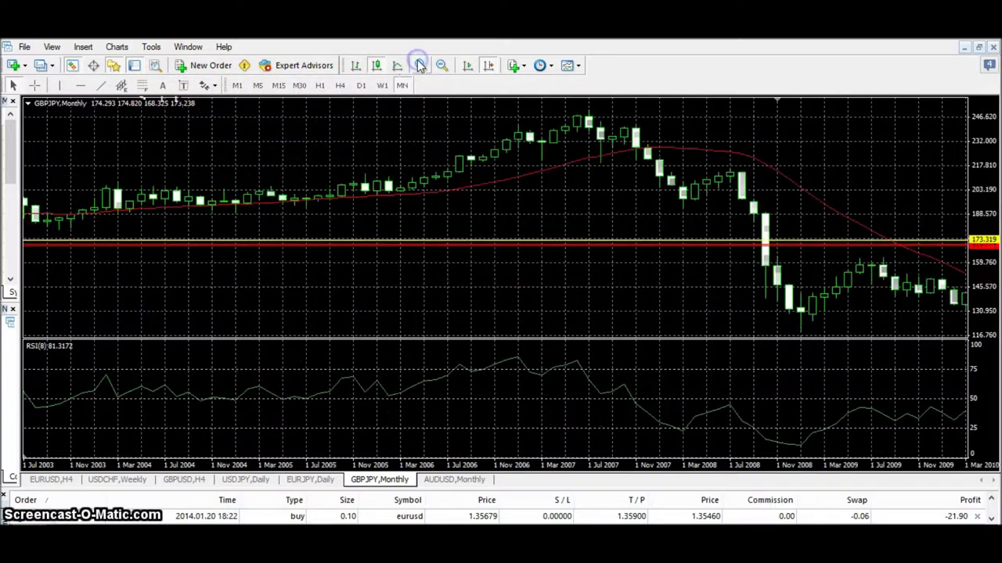
pyautogui.click(489, 66)
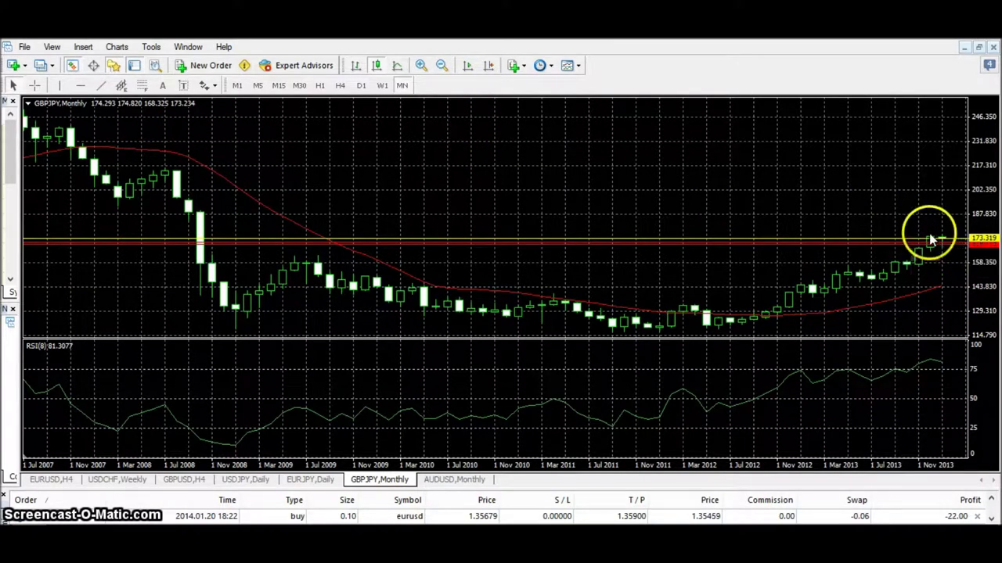
pyautogui.moveTo(933, 241)
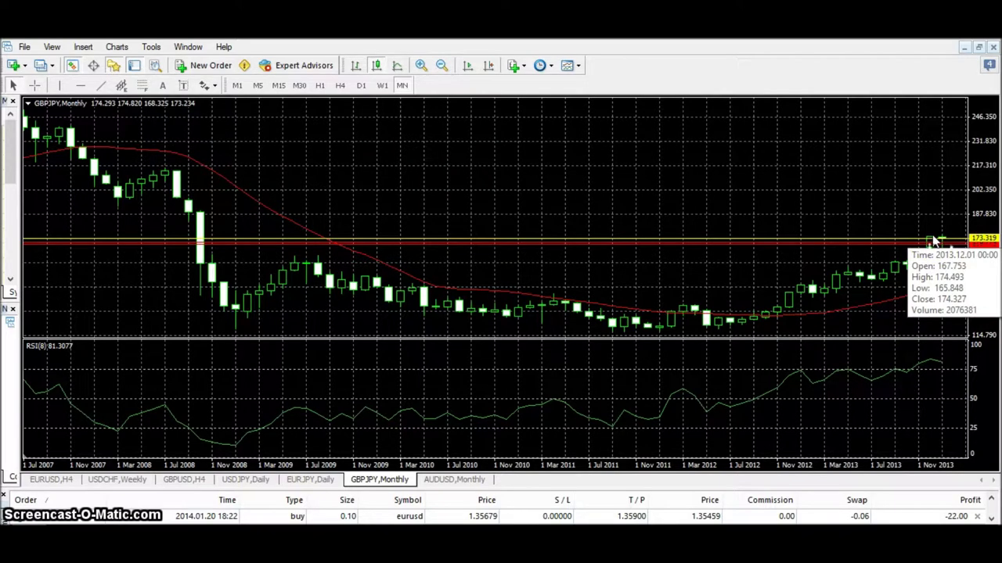
pyautogui.click(933, 241)
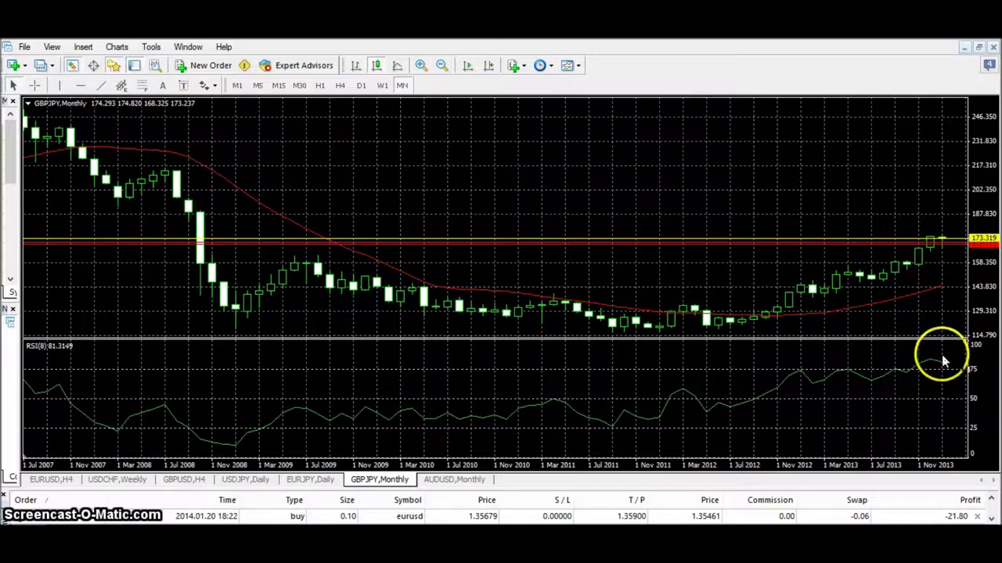
pyautogui.moveTo(939, 370)
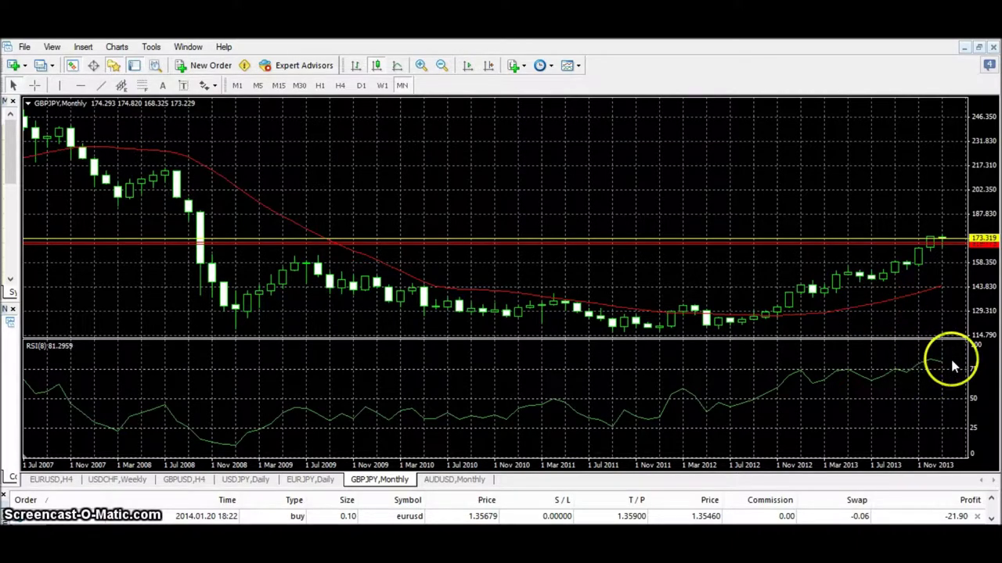
# Step: Zoom the GBPJPY Monthly chart back out to its long-term history, with the latest candles and chart shift shown
pyautogui.click(443, 66)
pyautogui.click(439, 67)
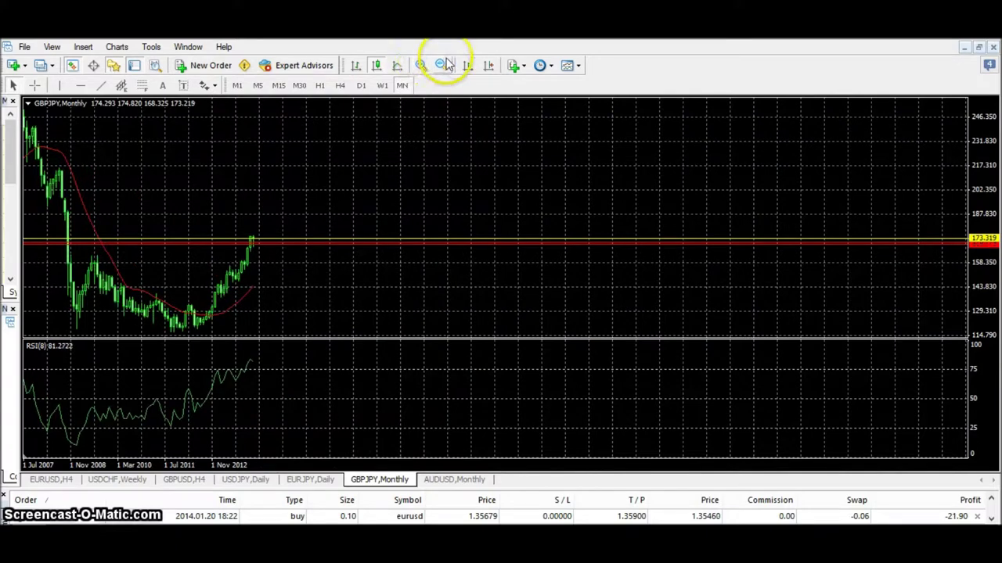
pyautogui.click(489, 67)
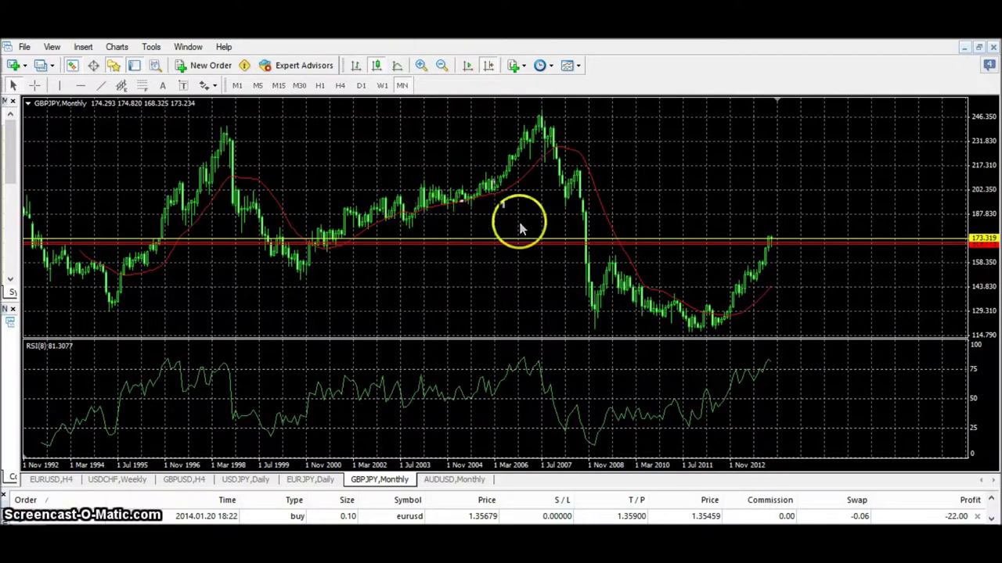
# Step: Switch the GBPJPY chart to the H4 timeframe, bring up the latest candles and zoom in
pyautogui.click(339, 86)
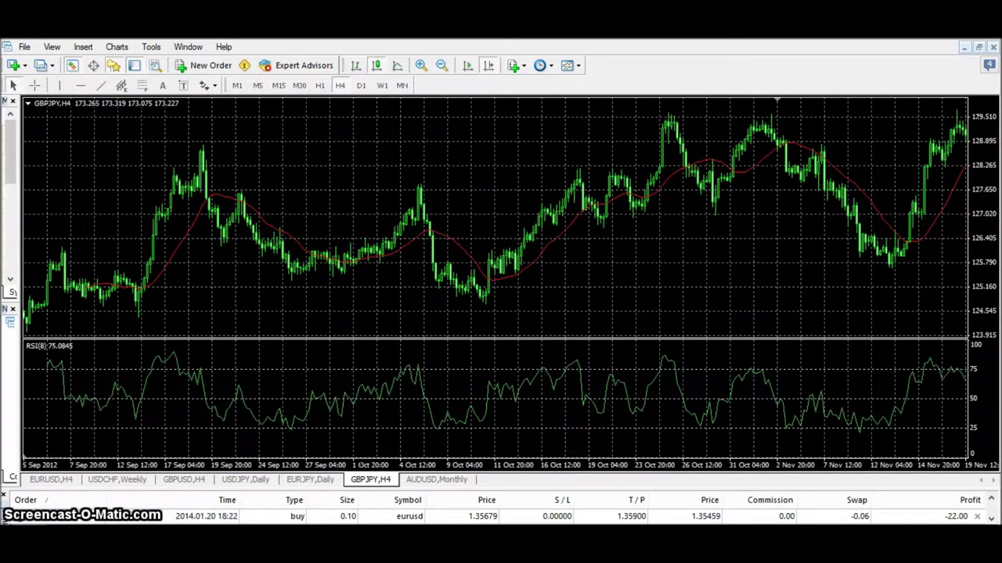
pyautogui.click(488, 65)
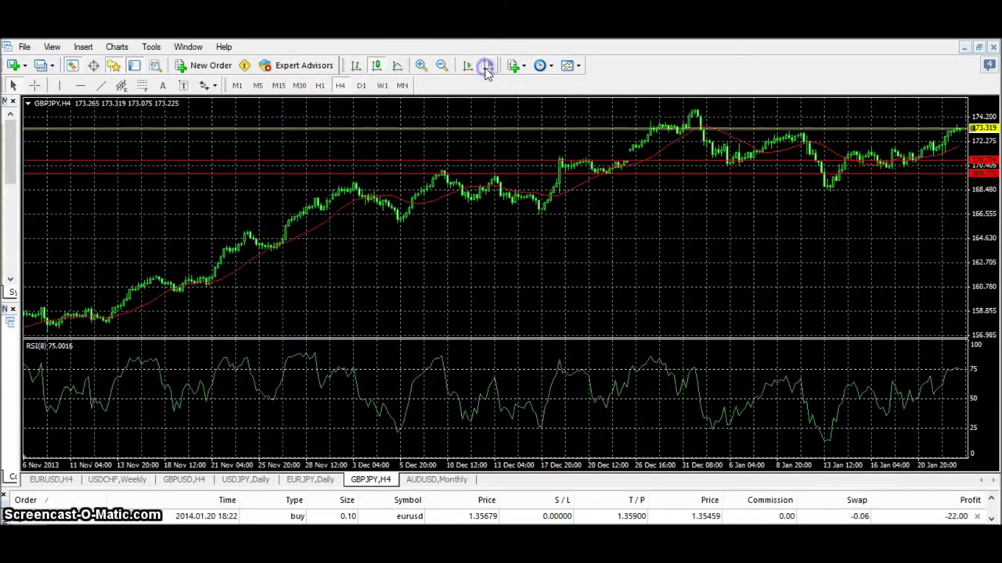
pyautogui.click(421, 66)
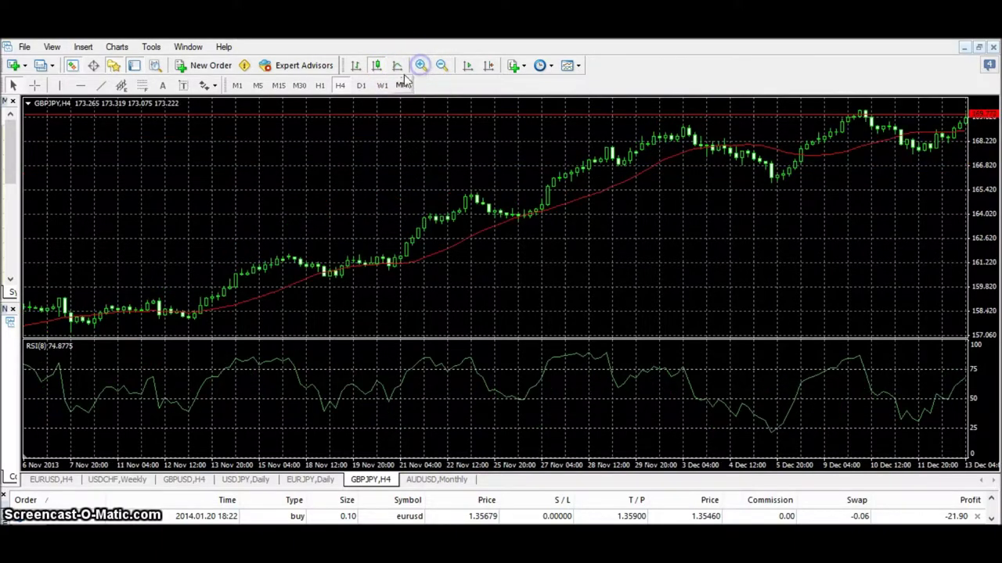
# Step: View the GBPJPY chart on H1, zoomed out to the latest candles, and examine price and RSI since early January 2014
pyautogui.click(320, 85)
pyautogui.click(487, 67)
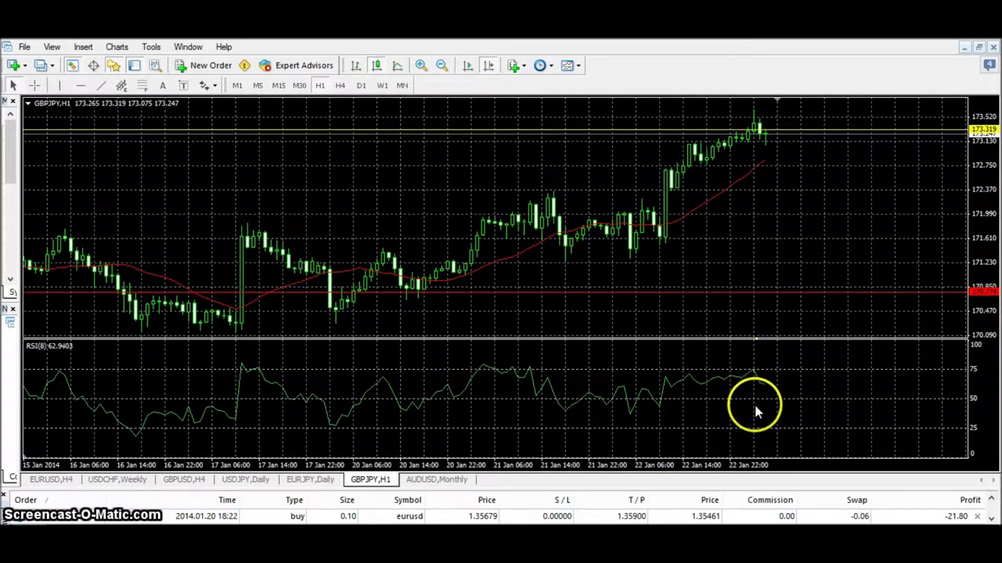
pyautogui.click(442, 65)
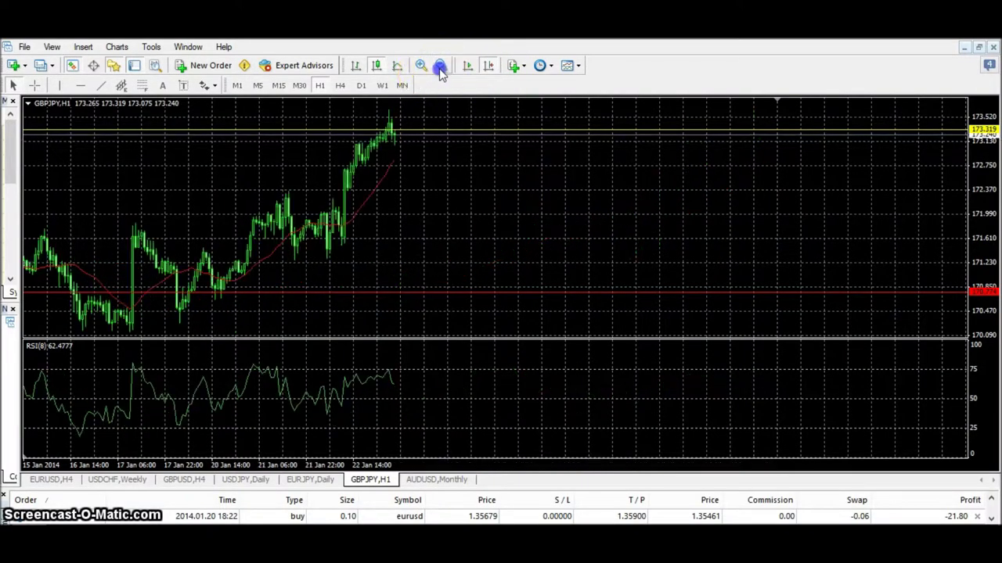
pyautogui.click(489, 67)
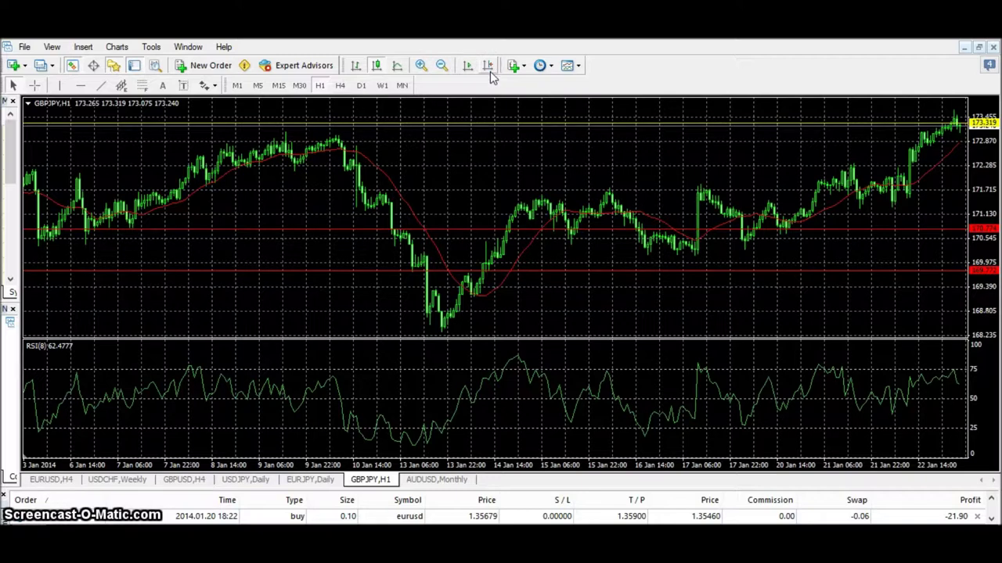
pyautogui.moveTo(524, 365)
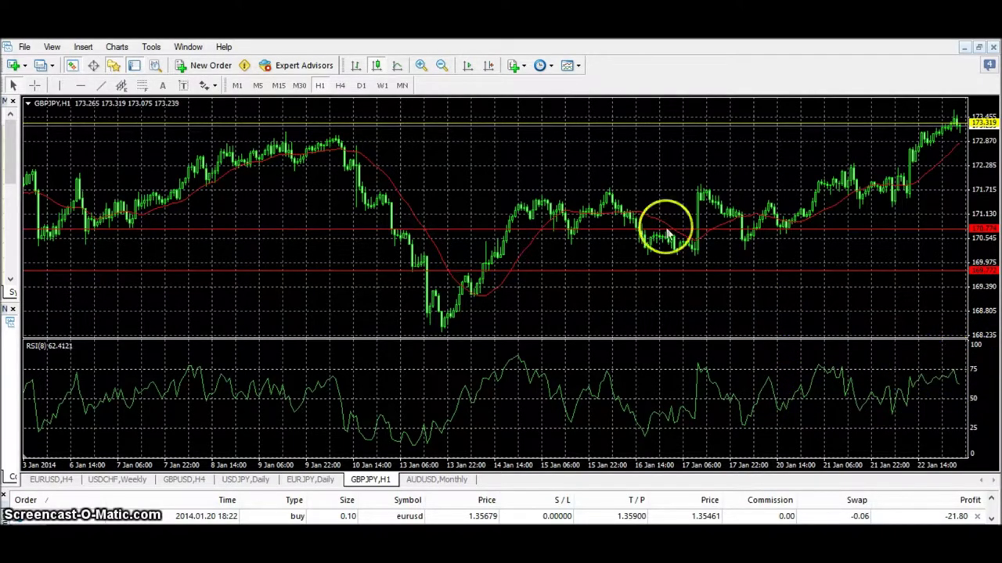
# Step: Switch the GBPJPY chart to the M30 timeframe and examine the latest candles and the most recent RSI movement
pyautogui.click(300, 85)
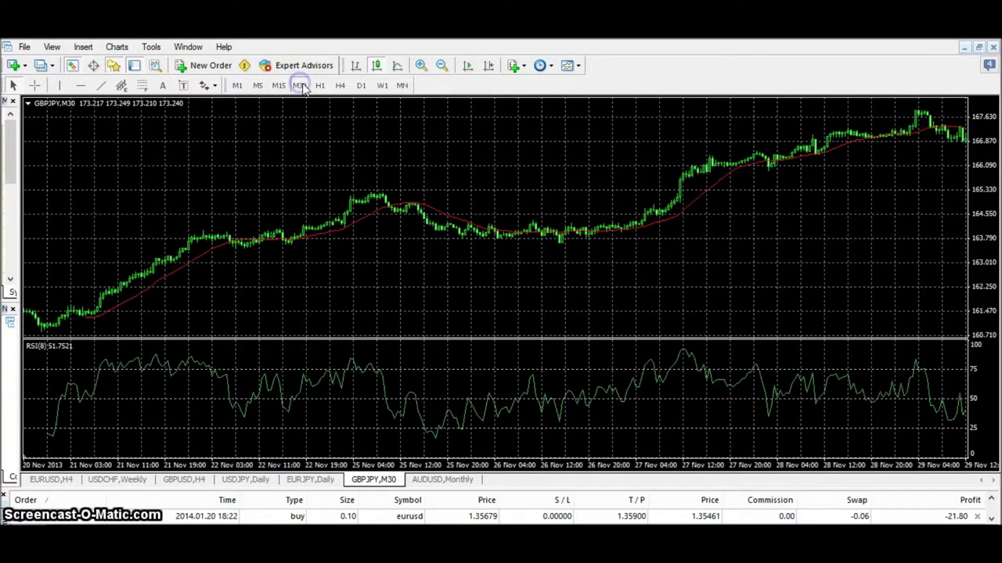
pyautogui.click(490, 67)
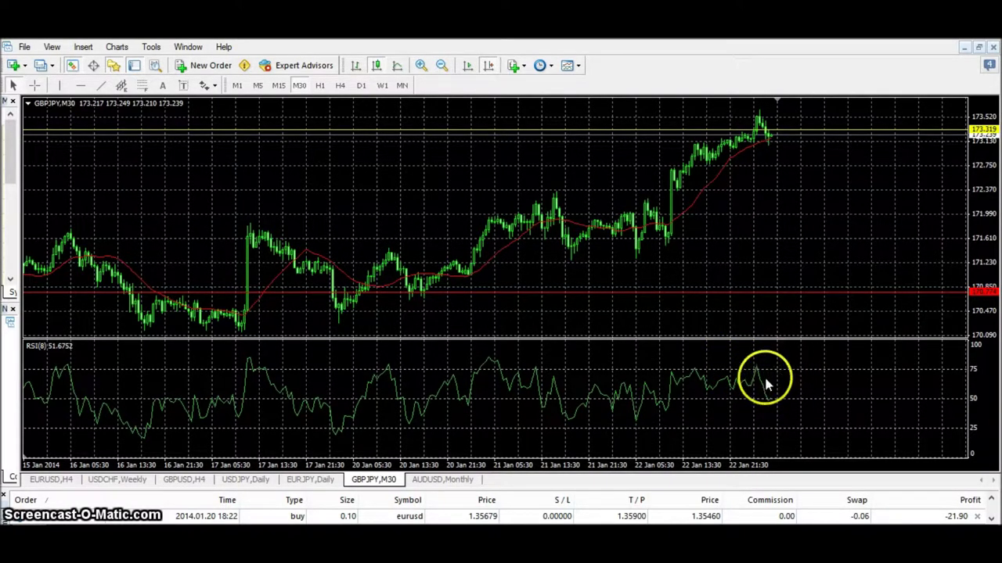
pyautogui.moveTo(761, 403)
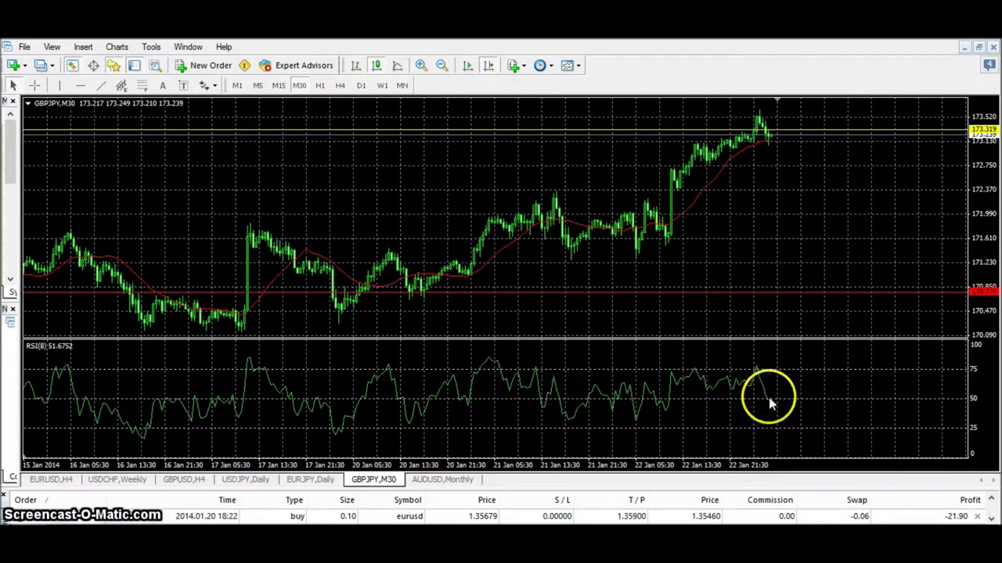
pyautogui.click(776, 398)
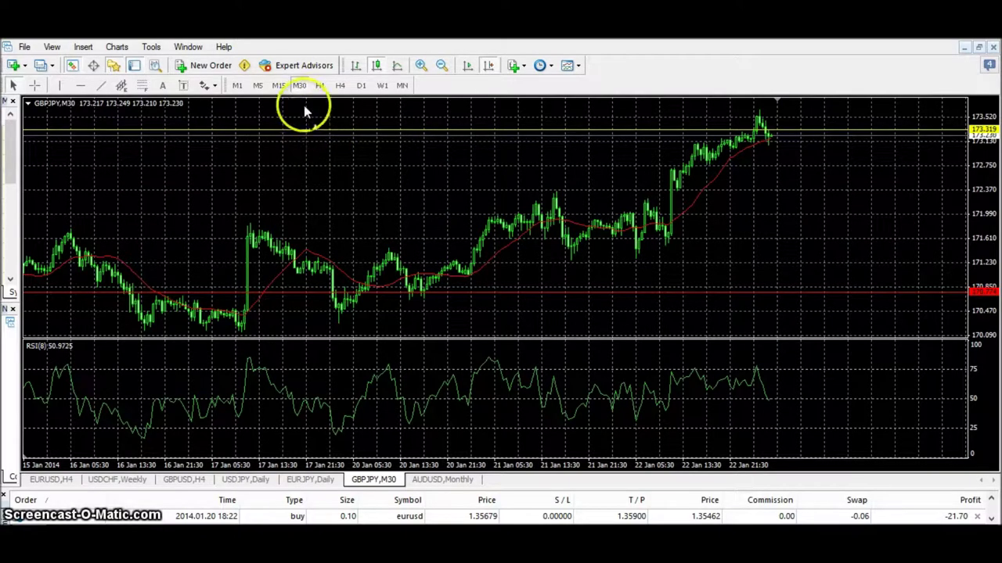
# Step: Review the latest GBPJPY candles on the H4 timeframe and on the Daily timeframe
pyautogui.click(341, 87)
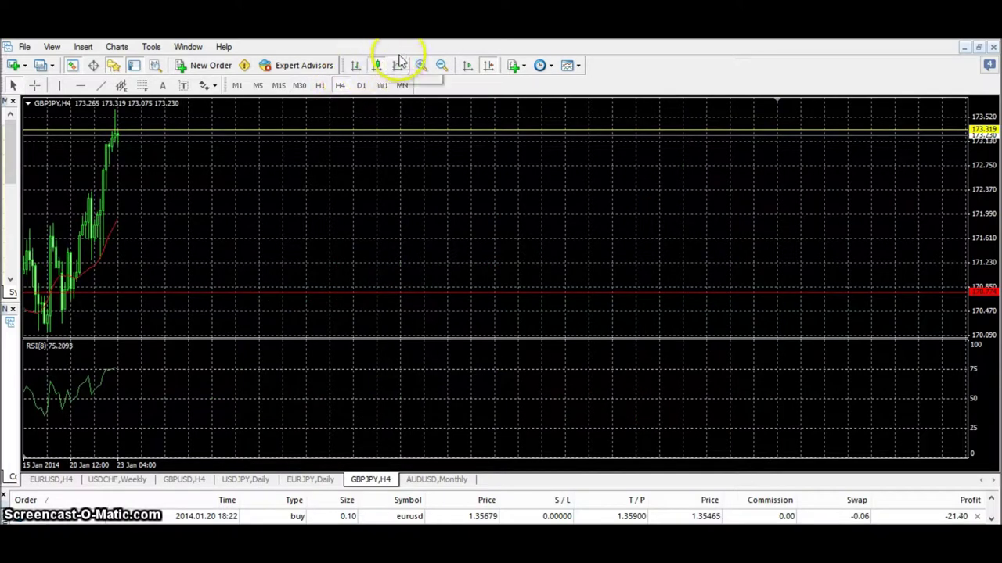
pyautogui.click(488, 66)
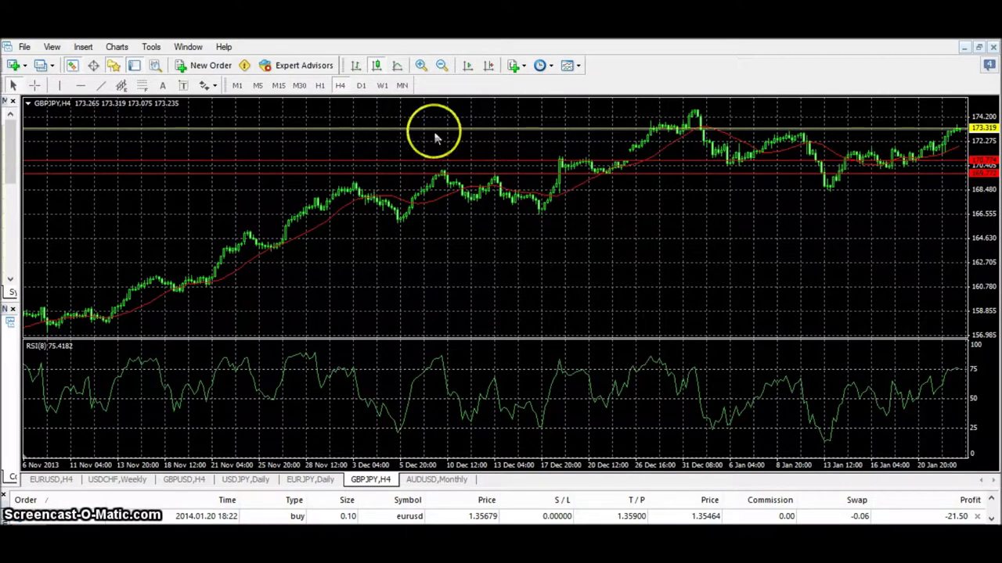
pyautogui.click(362, 86)
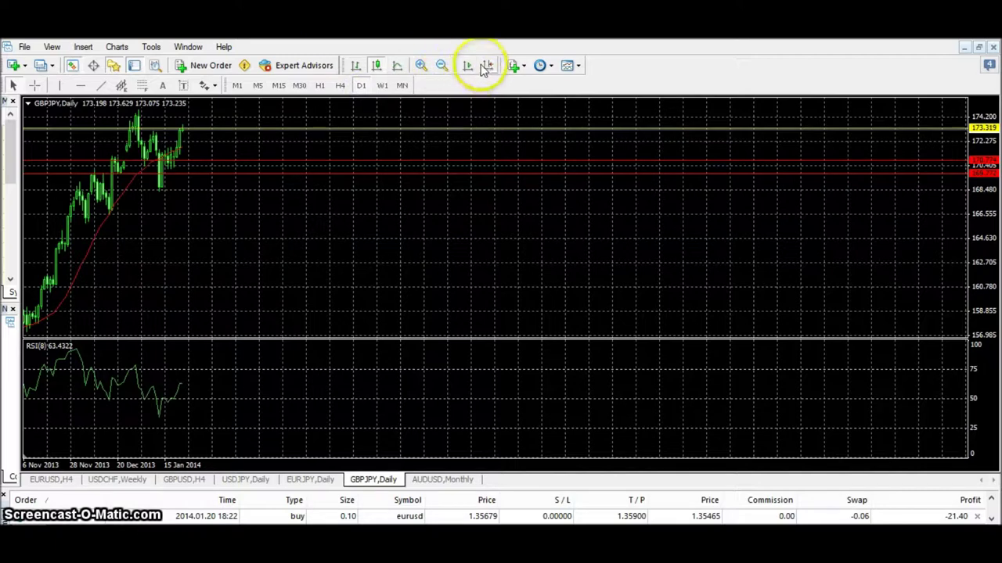
pyautogui.click(486, 67)
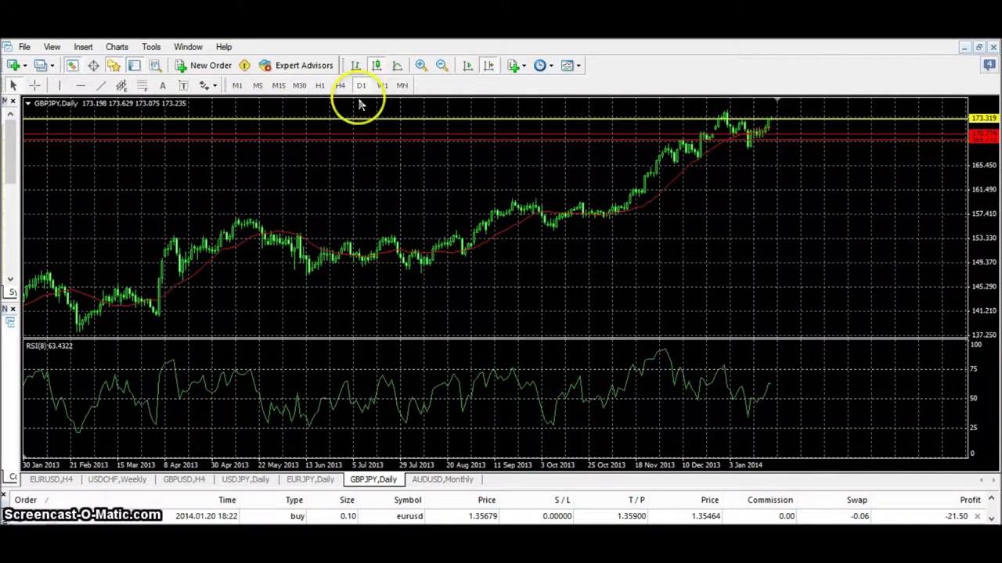
# Step: Switch GBPJPY to the Weekly timeframe and read the price levels just above the yellow line with the crosshair
pyautogui.click(382, 86)
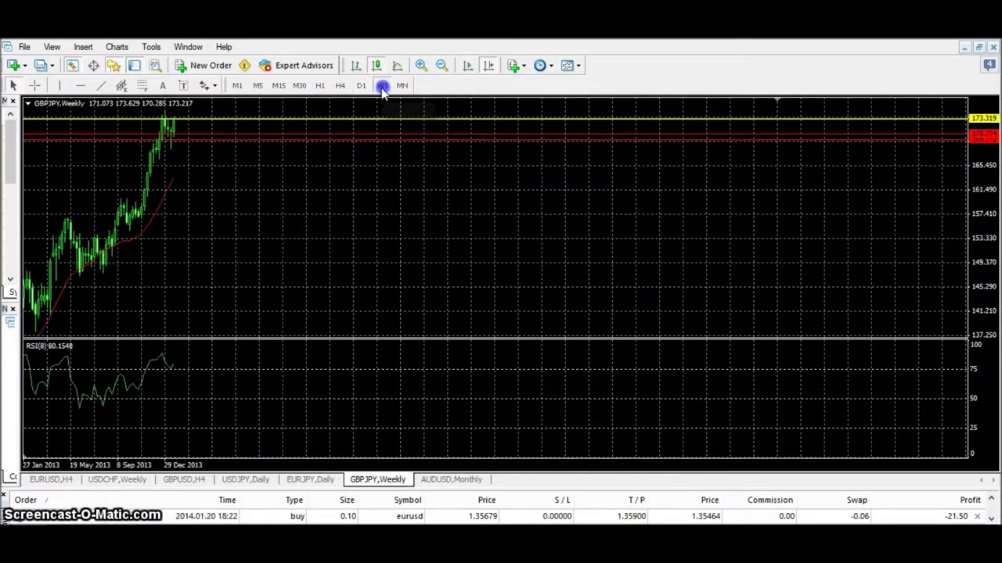
pyautogui.click(488, 66)
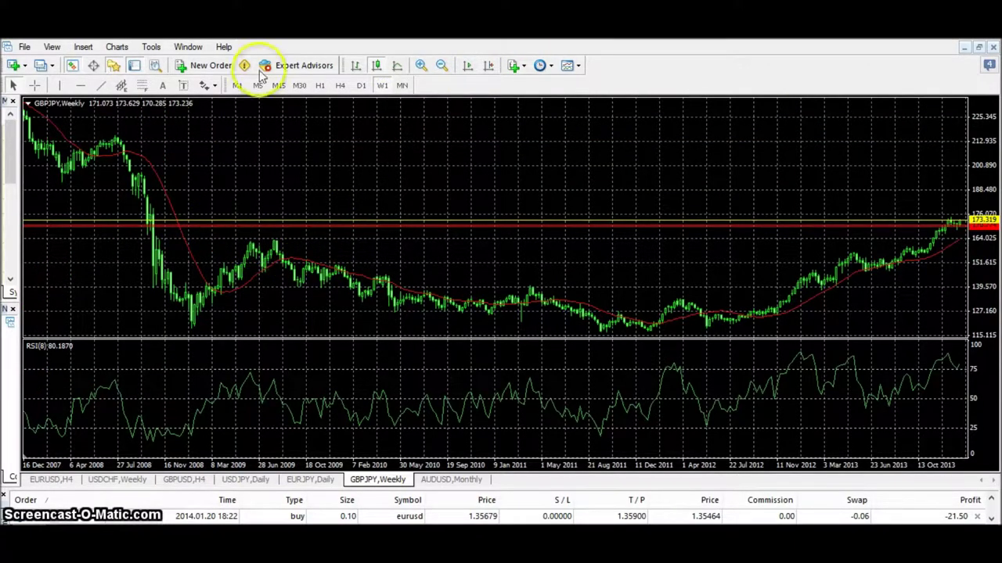
pyautogui.click(34, 87)
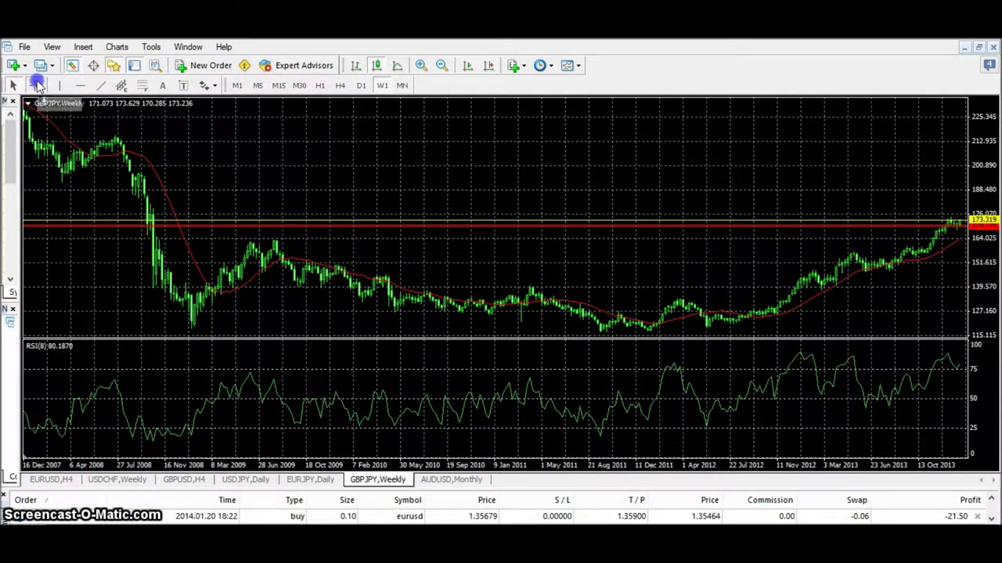
pyautogui.click(194, 221)
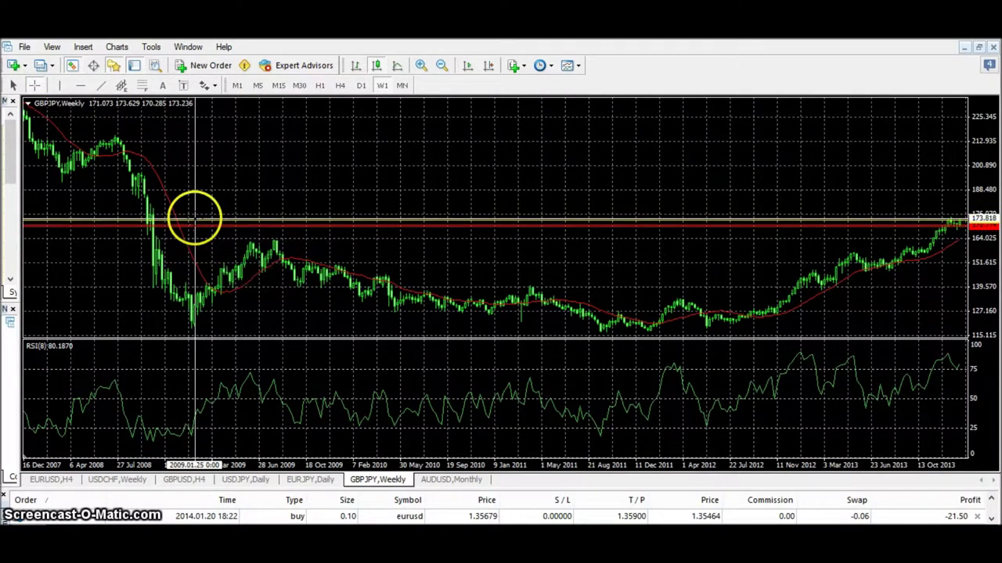
pyautogui.moveTo(195, 221); pyautogui.dragTo(196, 209)
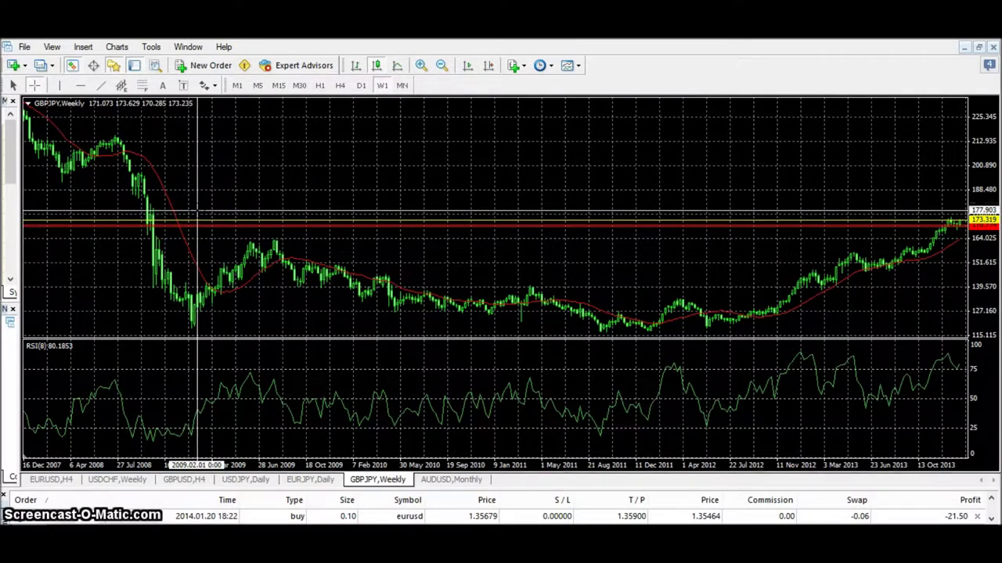
pyautogui.moveTo(196, 209); pyautogui.dragTo(199, 214)
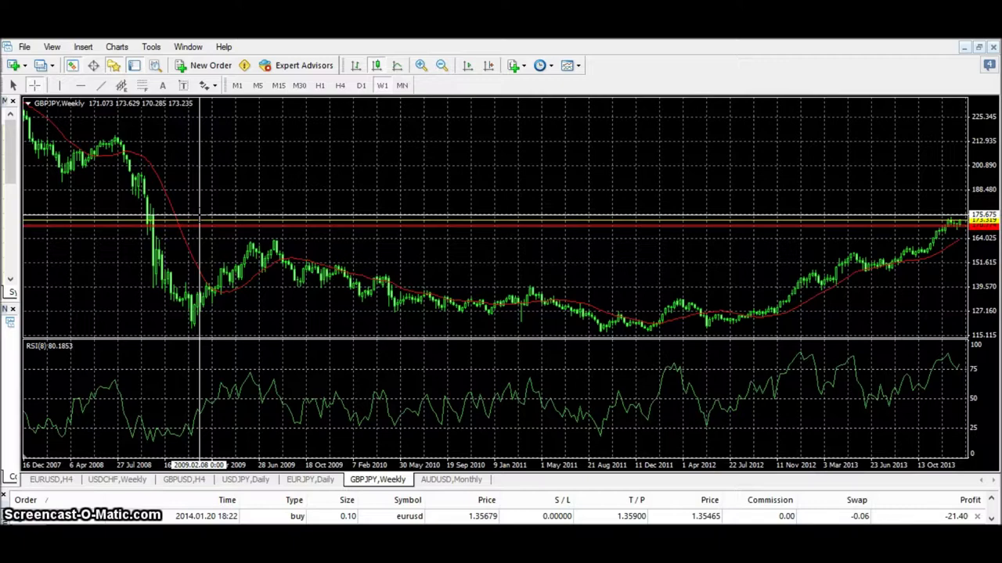
pyautogui.moveTo(199, 214); pyautogui.dragTo(203, 212)
pyautogui.click(244, 207)
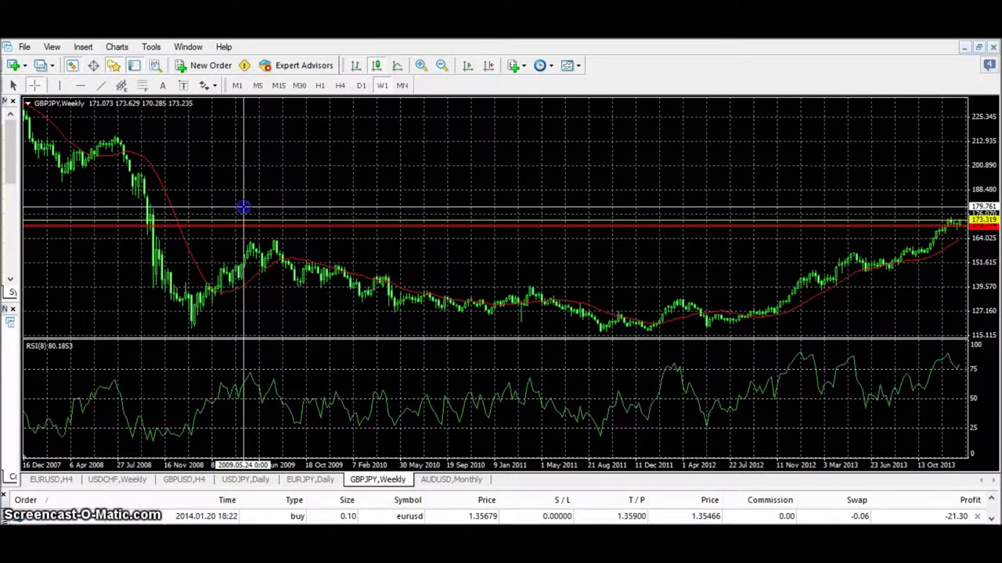
# Step: Return the GBPJPY chart to the Monthly timeframe and check the levels around the yellow line near 1995 with the crosshair
pyautogui.click(402, 85)
pyautogui.click(488, 65)
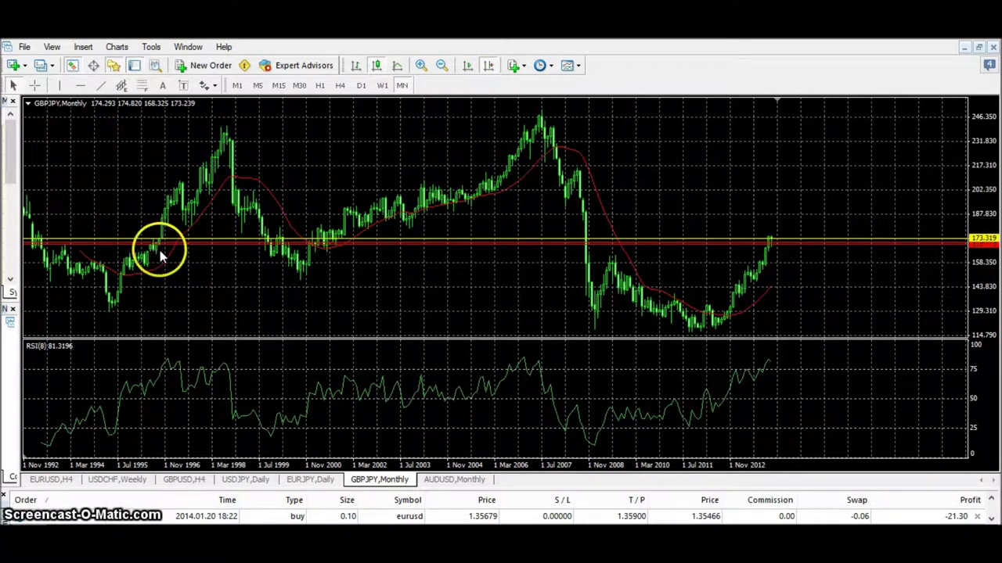
pyautogui.click(33, 85)
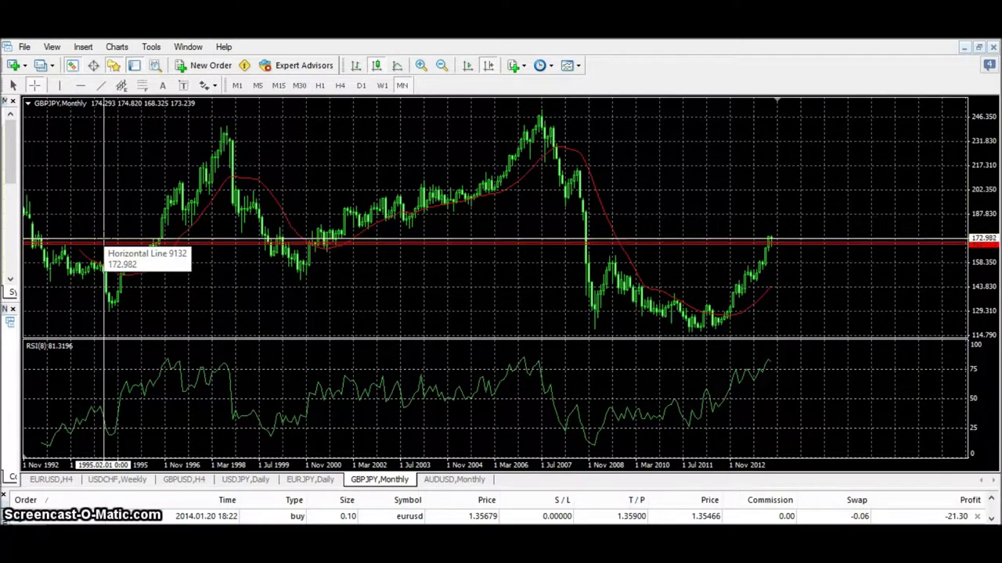
pyautogui.click(112, 233)
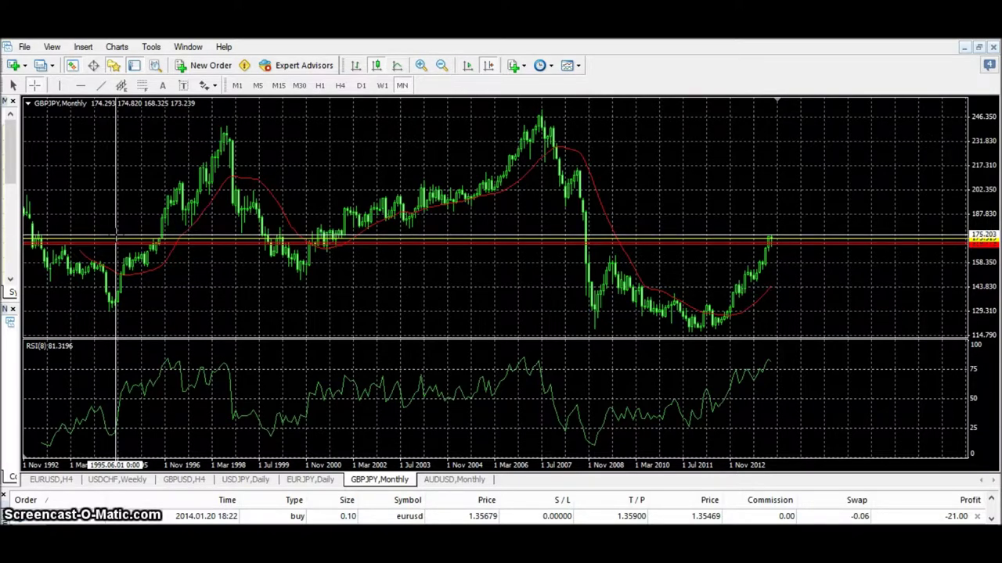
pyautogui.click(782, 168)
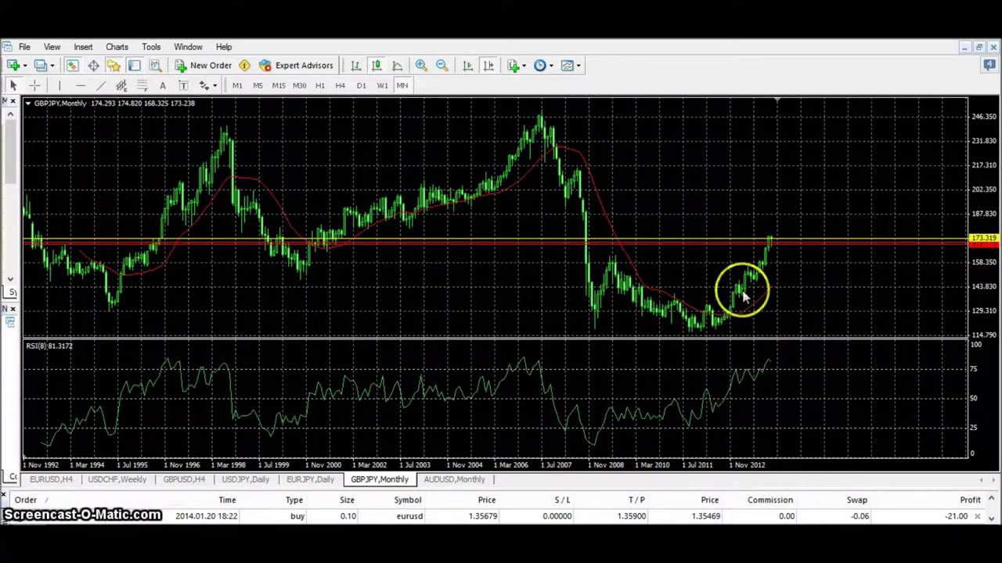
# Step: Open the EURJPY chart on the H4 timeframe and check the price levels at and above the yellow line with the crosshair
pyautogui.click(305, 479)
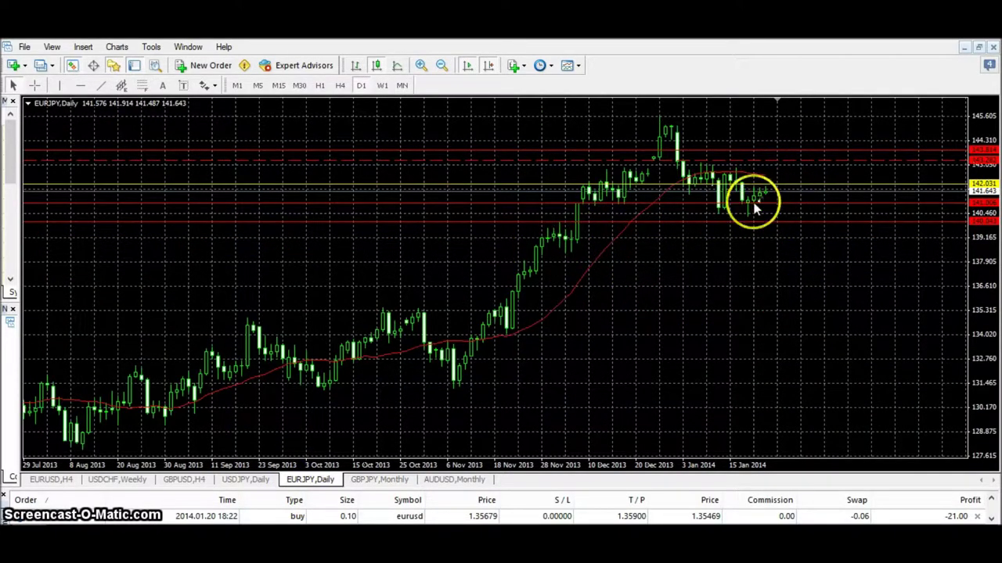
pyautogui.click(340, 84)
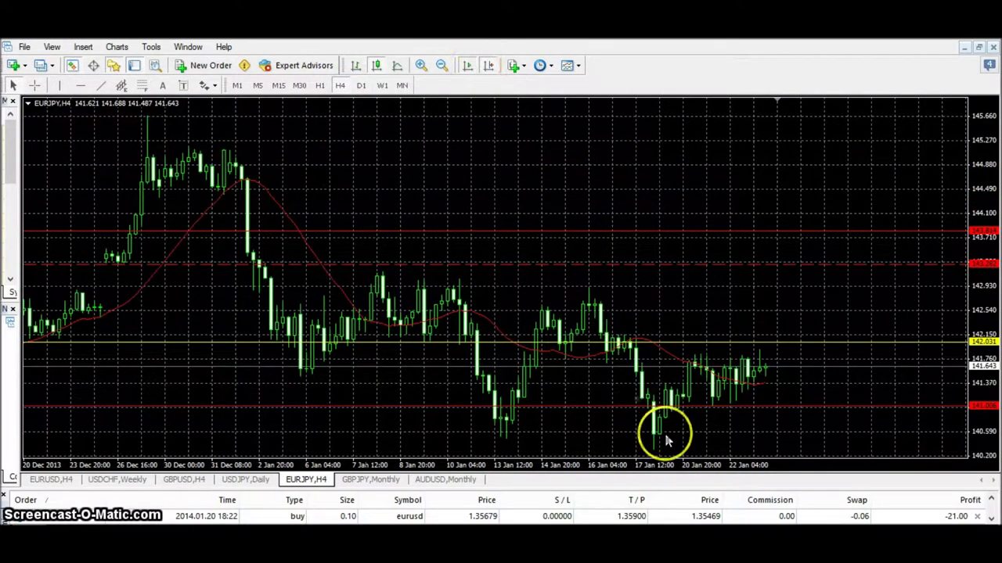
pyautogui.moveTo(763, 369)
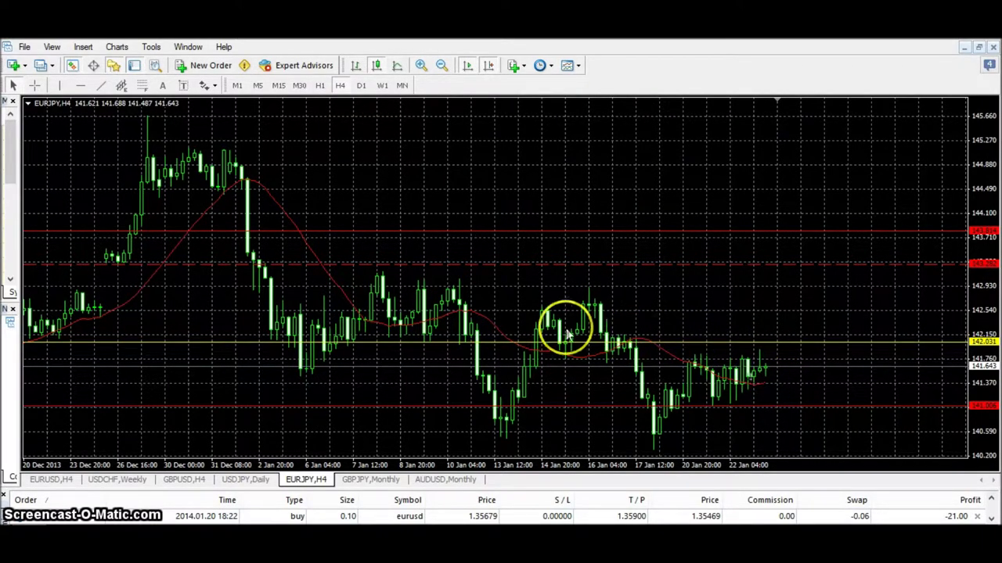
pyautogui.click(32, 85)
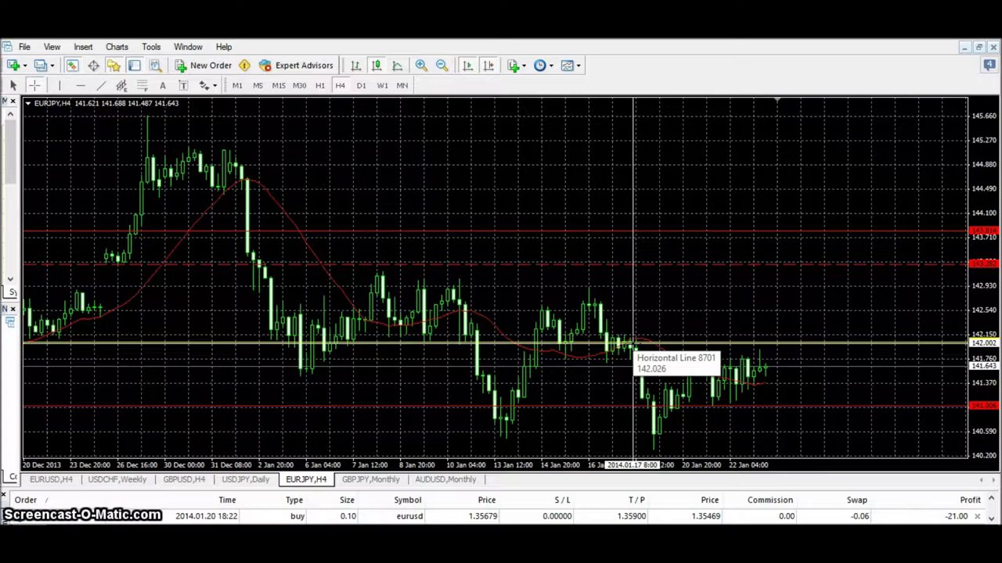
pyautogui.click(634, 320)
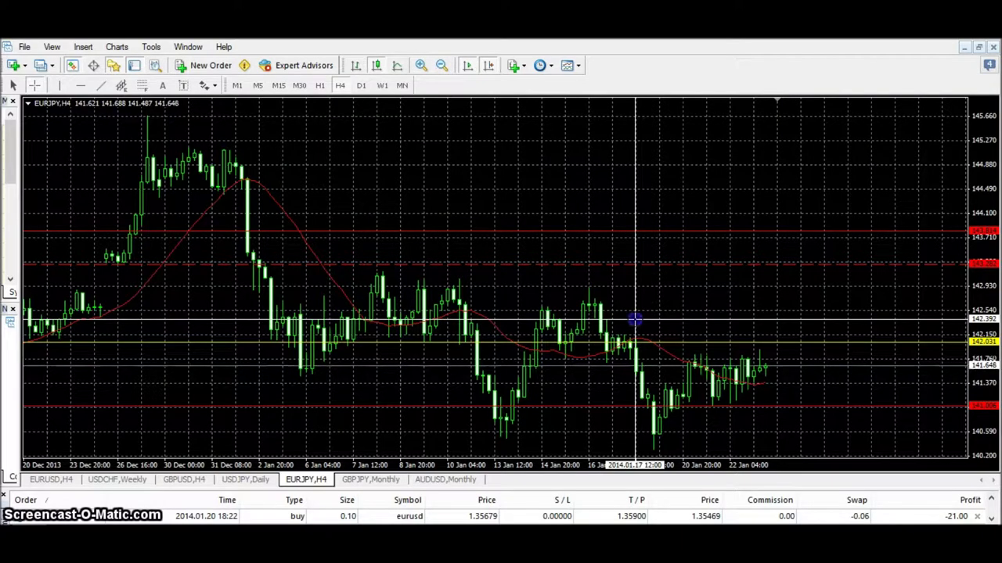
pyautogui.click(634, 319)
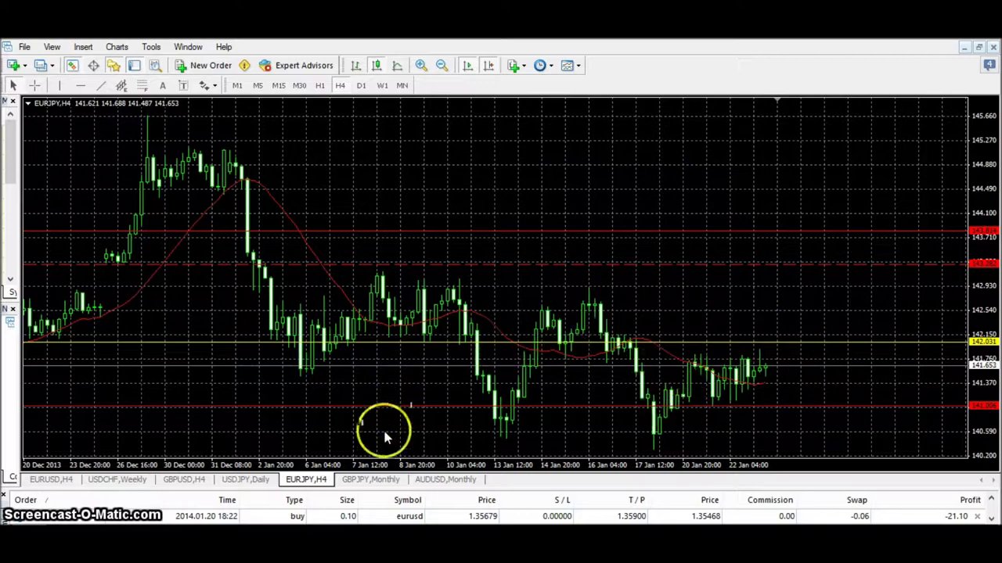
# Step: Open the GBPUSD chart on the Daily timeframe with the latest candles shown, and examine price against the horizontal levels
pyautogui.click(175, 479)
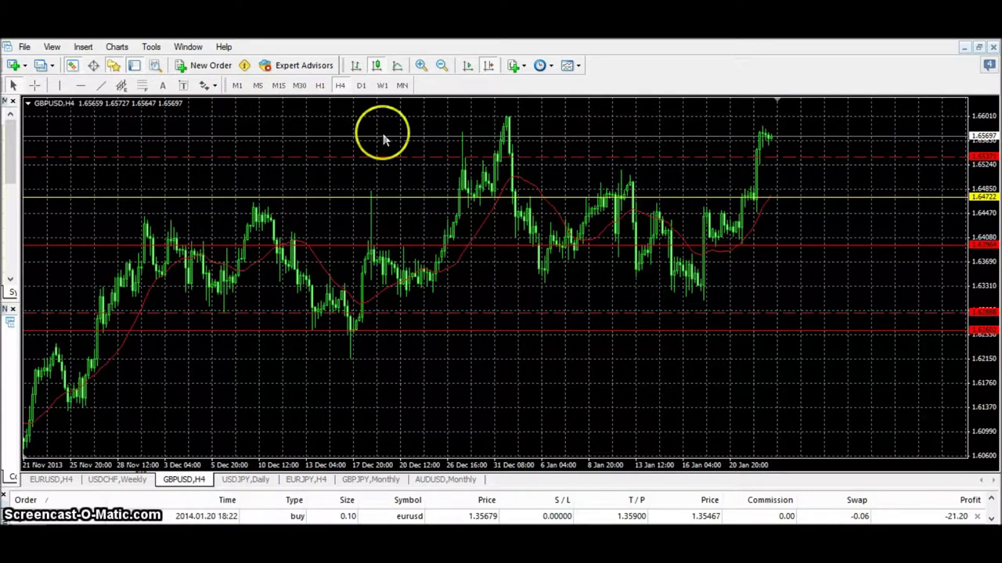
pyautogui.click(360, 86)
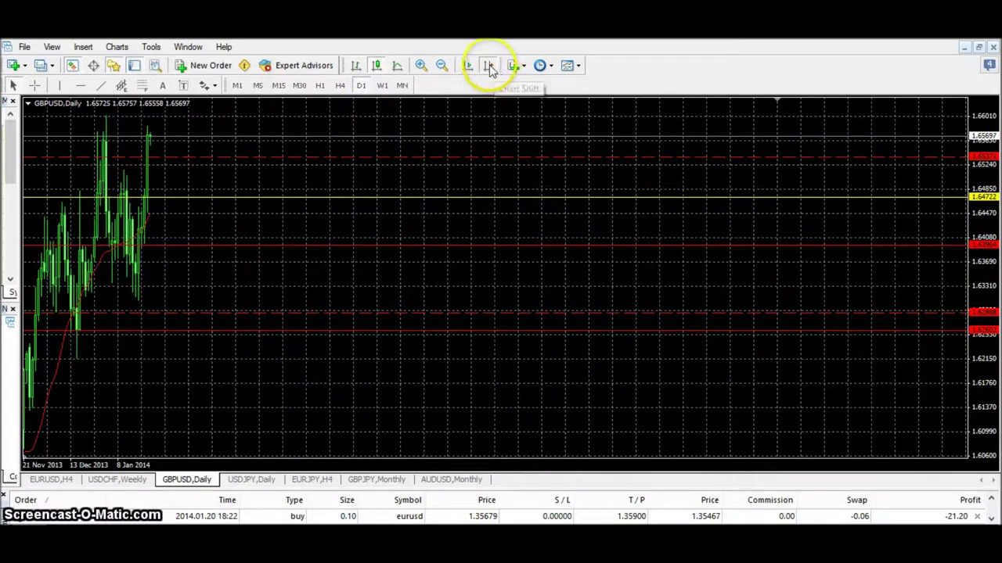
pyautogui.click(489, 66)
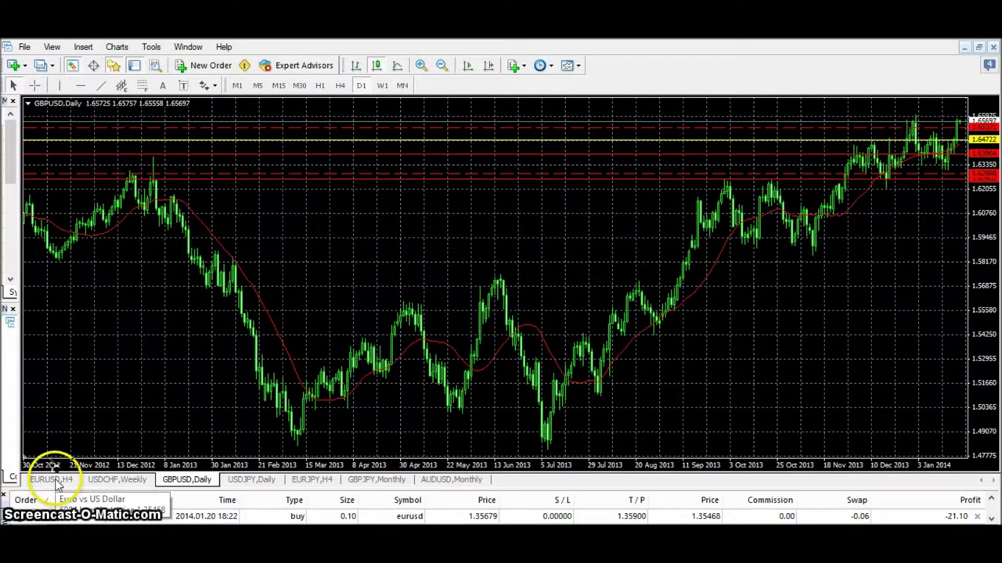
# Step: Open the EURUSD H4 chart and check the price level around the upper red horizontal line with the crosshair
pyautogui.click(52, 480)
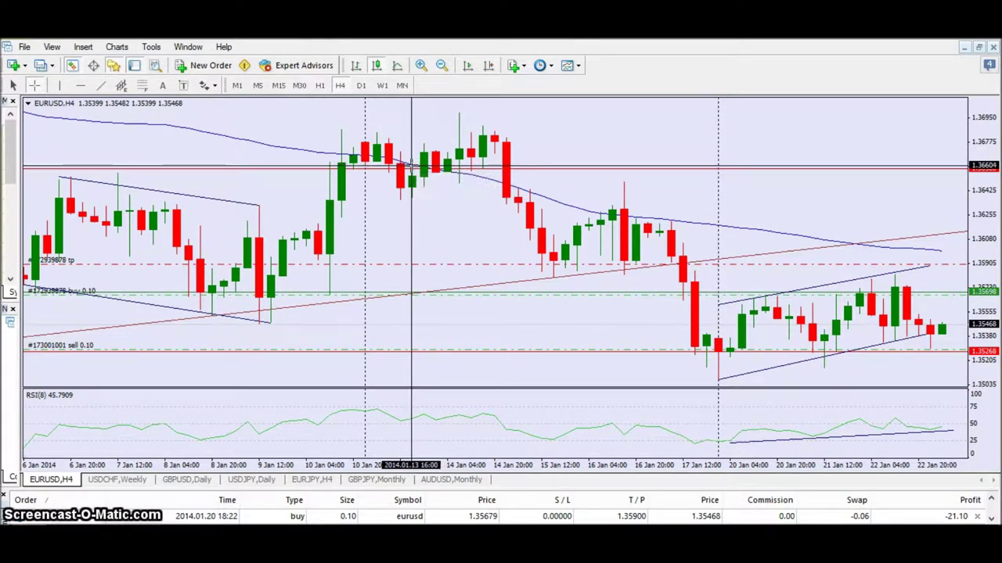
pyautogui.click(425, 224)
pyautogui.click(422, 235)
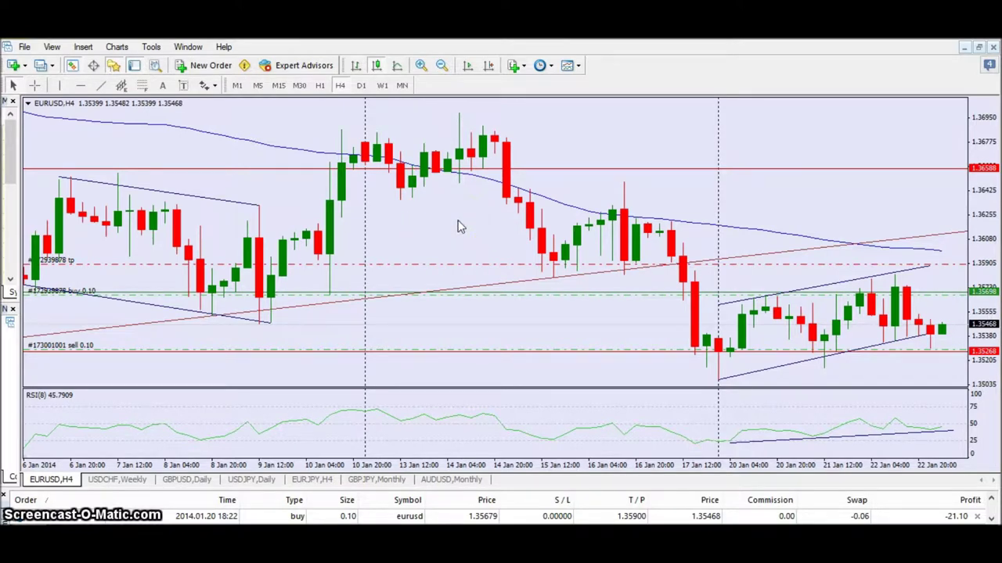
# Step: Toggle the chart-end shift on the EURUSD H4 chart and zoom out one level to show more candles
pyautogui.click(487, 67)
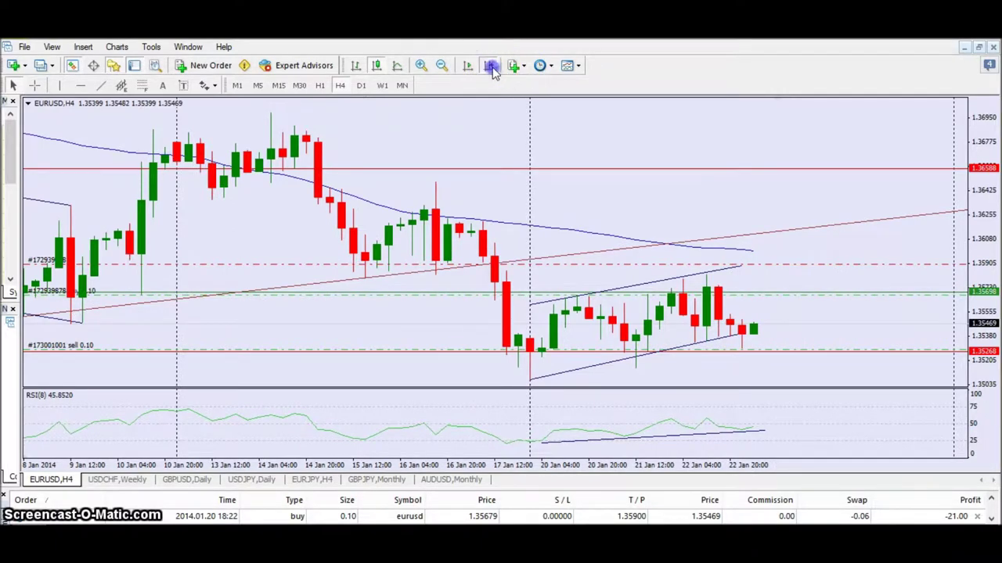
pyautogui.click(487, 66)
pyautogui.click(441, 66)
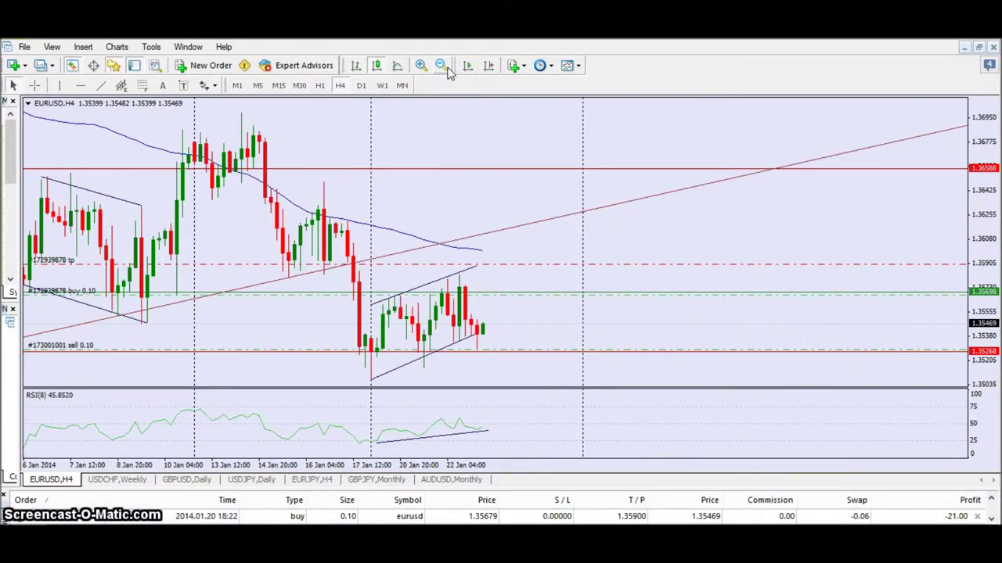
pyautogui.click(486, 67)
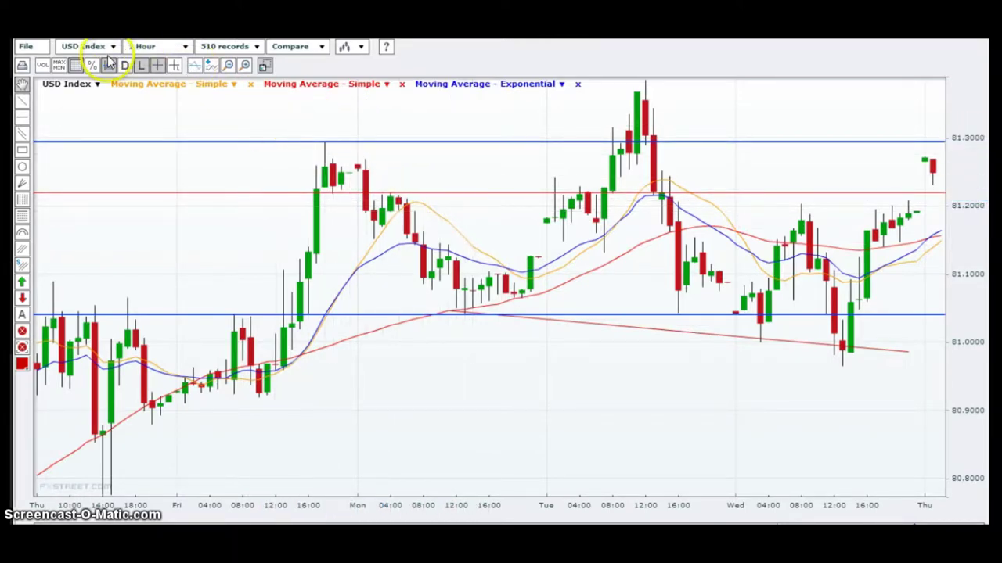
# Step: Draw rectangles around the Friday–Monday peak and the latest Thursday candles on the USD Index 1 Hour chart, between the red and upper blue lines
pyautogui.click(22, 149)
pyautogui.click(275, 141)
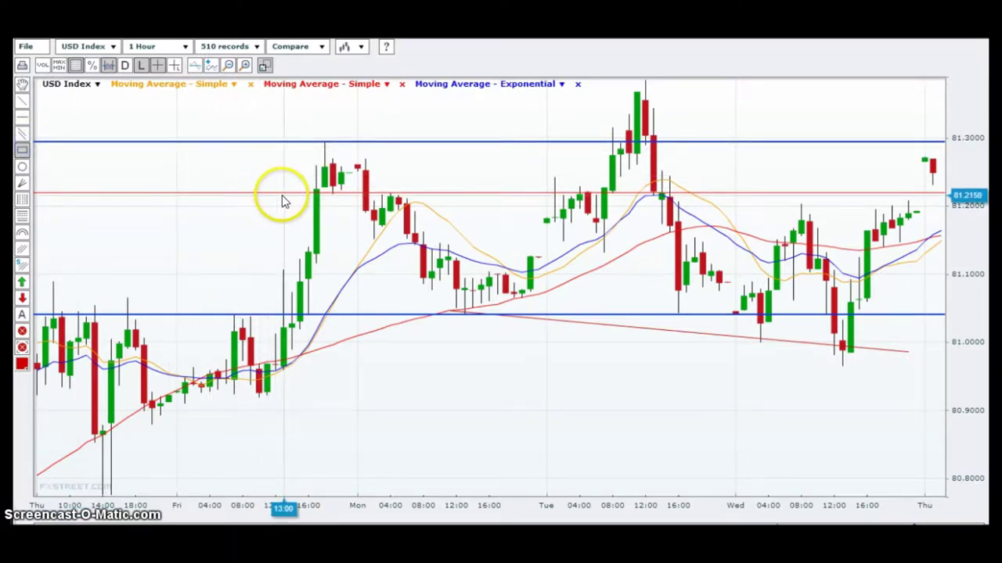
pyautogui.moveTo(389, 143)
pyautogui.mouseDown()
pyautogui.moveTo(435, 149)
pyautogui.moveTo(415, 144)
pyautogui.mouseUp()
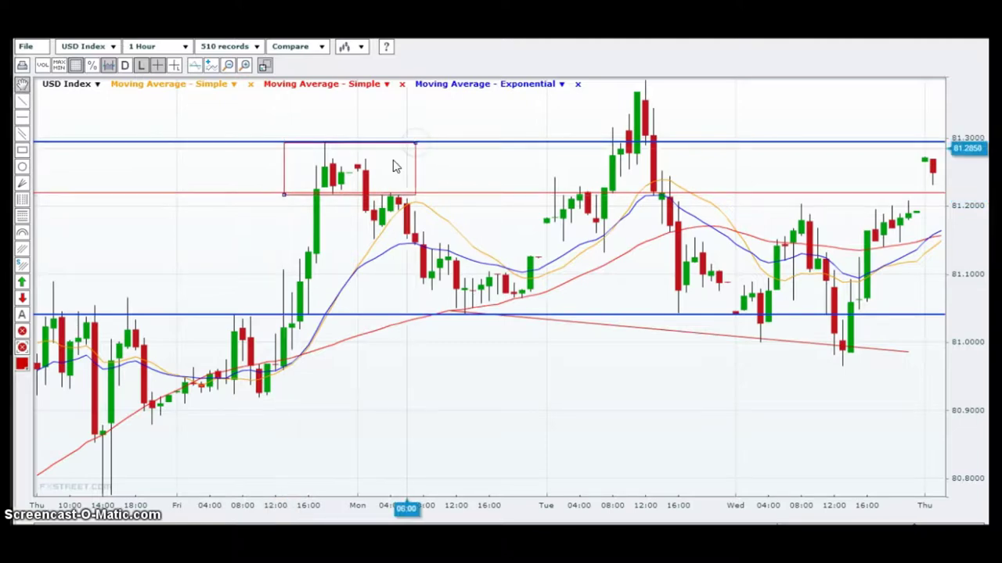
pyautogui.click(24, 151)
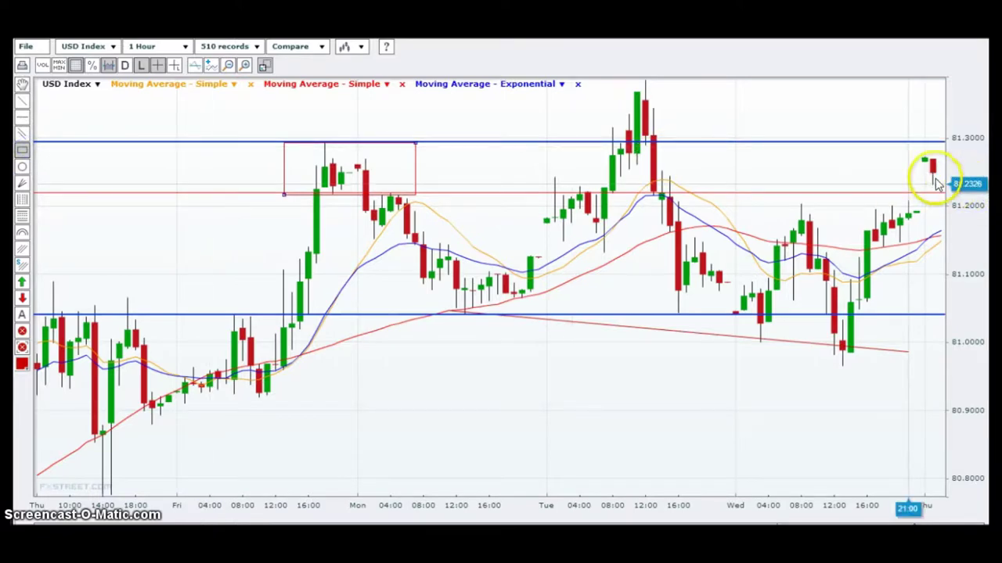
pyautogui.click(869, 152)
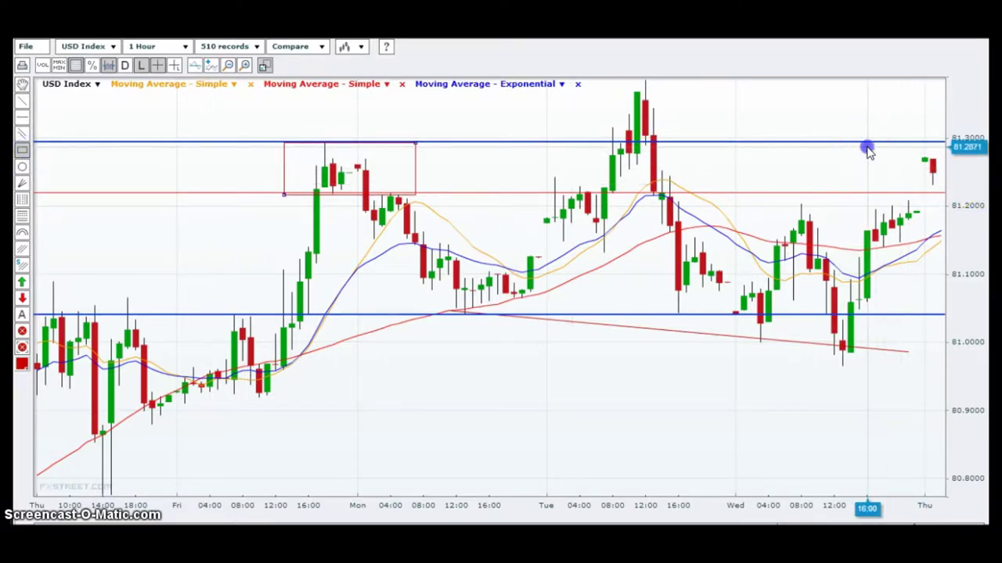
pyautogui.moveTo(942, 200); pyautogui.dragTo(944, 203)
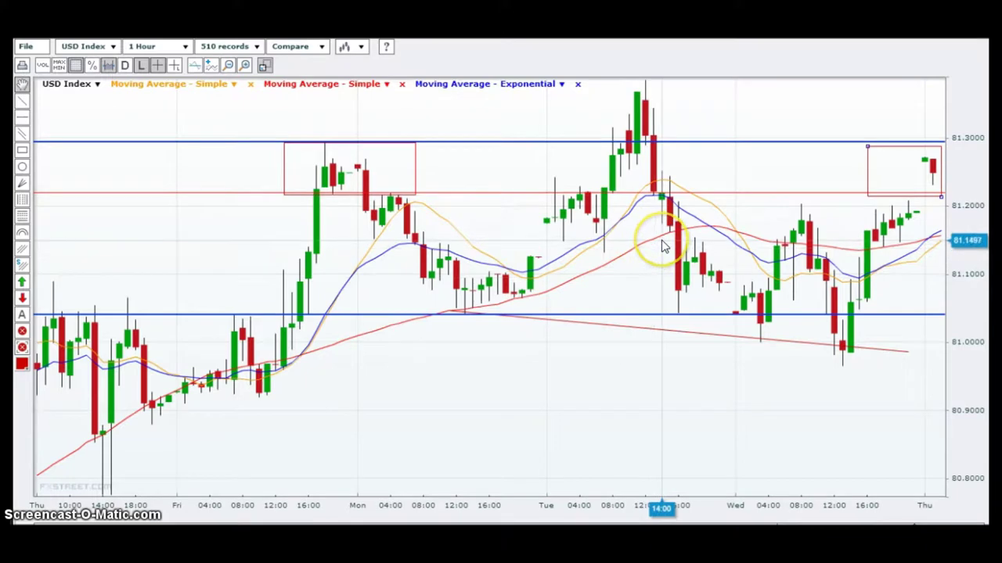
# Step: Examine the USD Index price levels at Tuesday's peak and along the lower blue line
pyautogui.moveTo(664, 238); pyautogui.dragTo(645, 82)
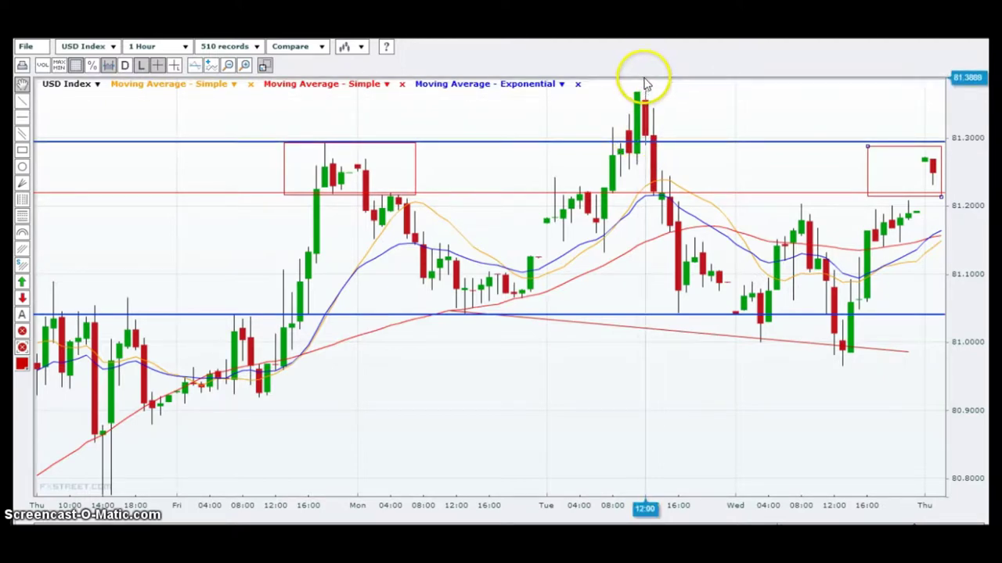
pyautogui.moveTo(647, 84); pyautogui.dragTo(647, 85)
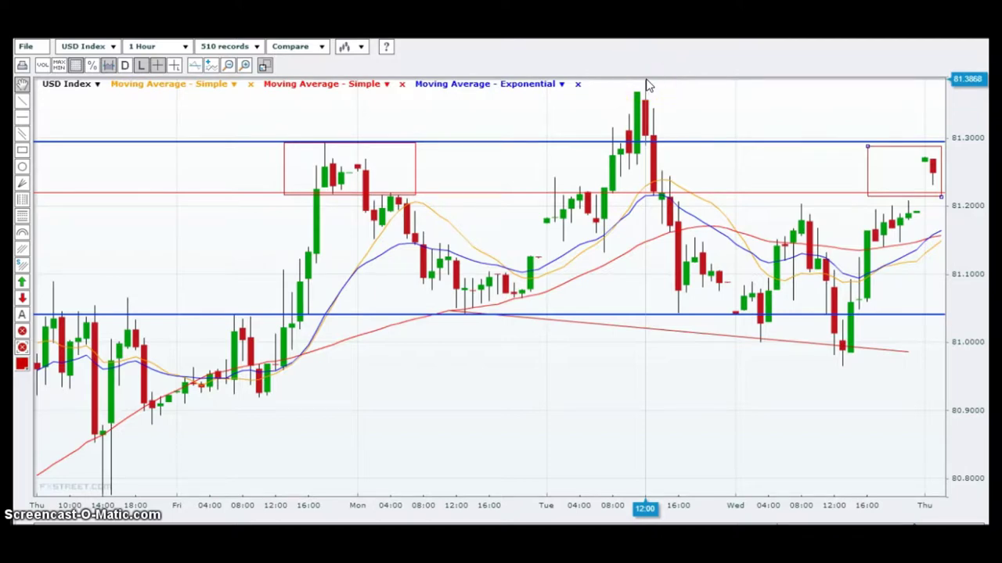
pyautogui.moveTo(647, 85); pyautogui.dragTo(634, 316)
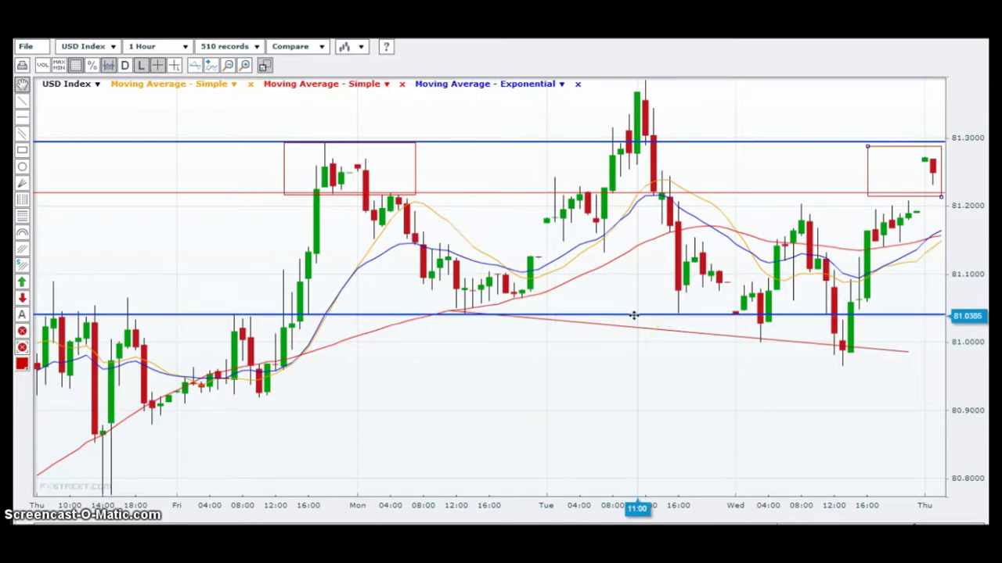
pyautogui.moveTo(634, 315); pyautogui.dragTo(634, 314)
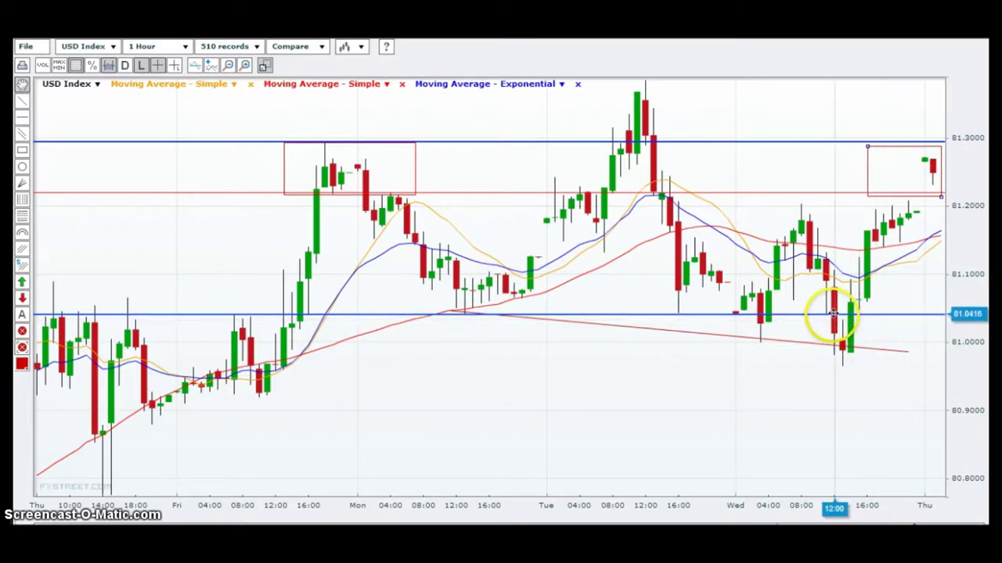
pyautogui.click(735, 316)
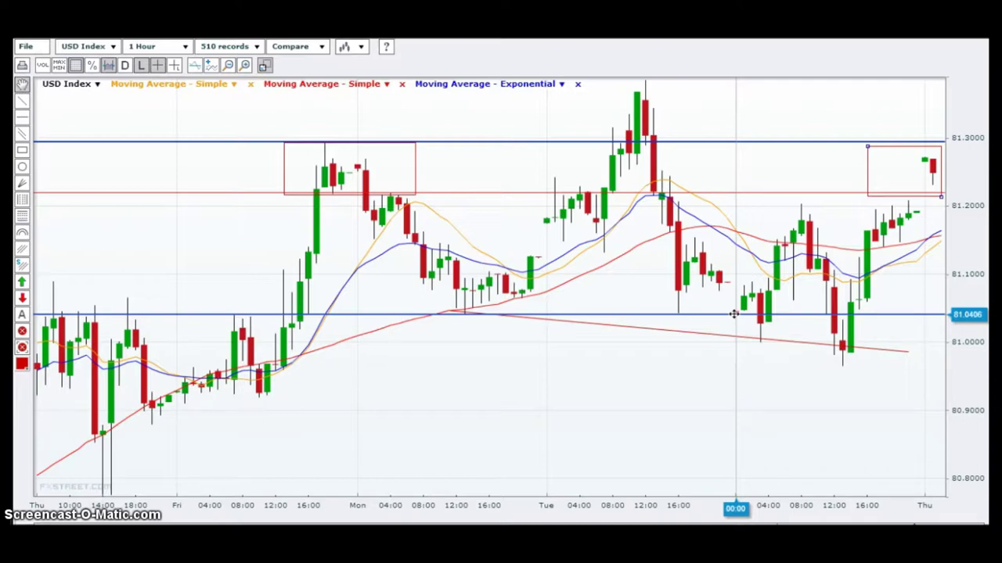
pyautogui.click(734, 314)
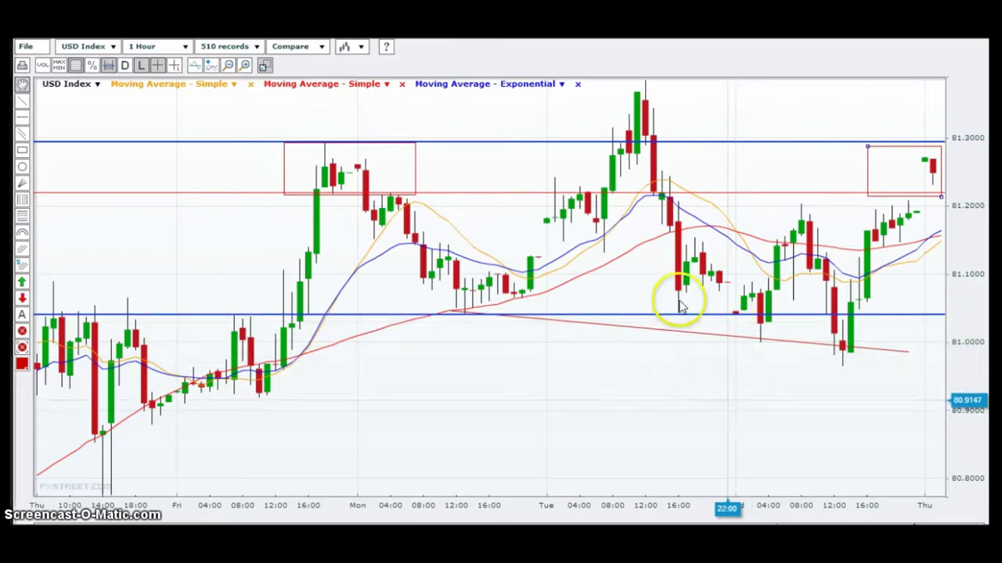
# Step: Show a longer price history and add a horizontal line at about 80.74 on the USD Index 1 Hour chart
pyautogui.click(230, 66)
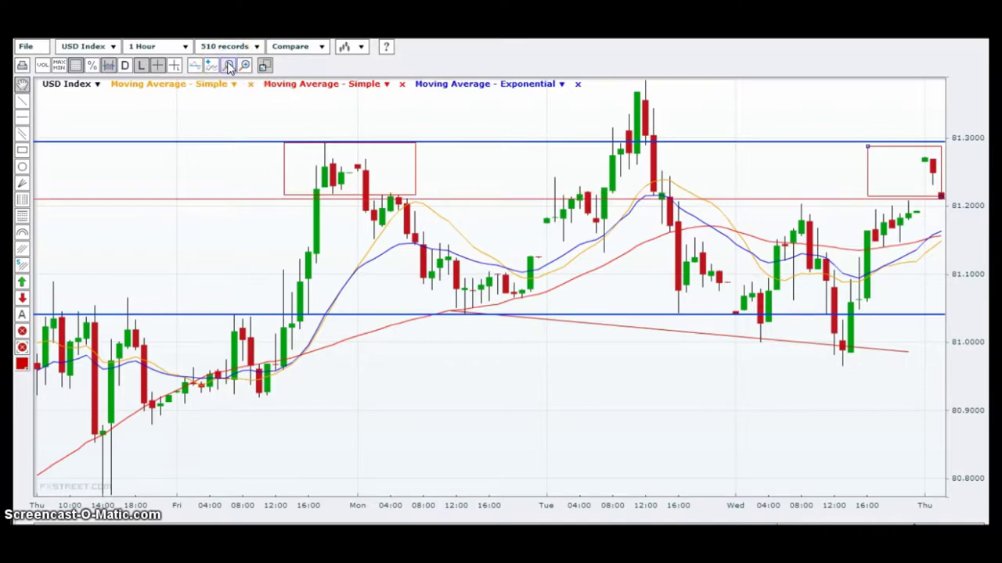
pyautogui.click(229, 66)
pyautogui.click(230, 66)
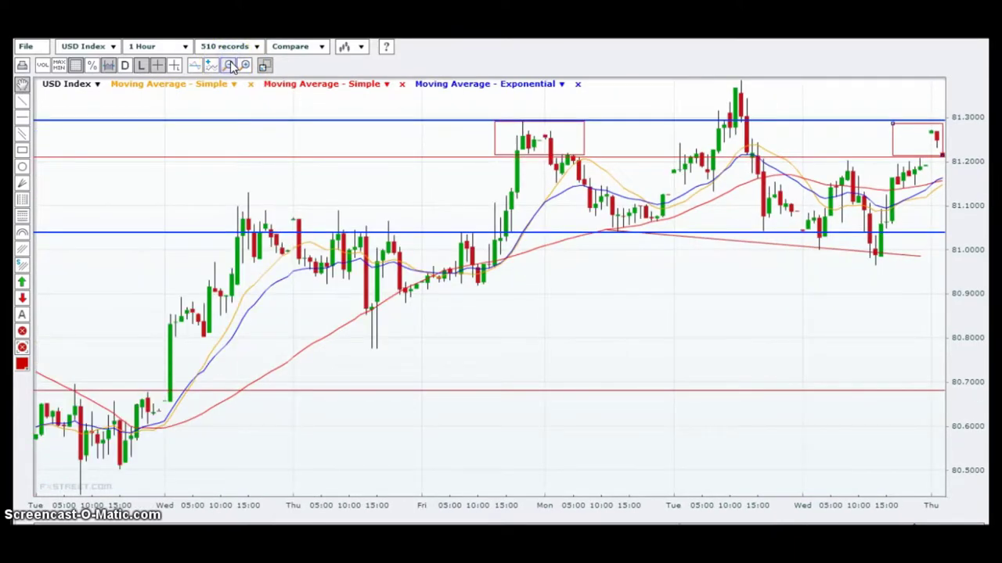
pyautogui.click(229, 66)
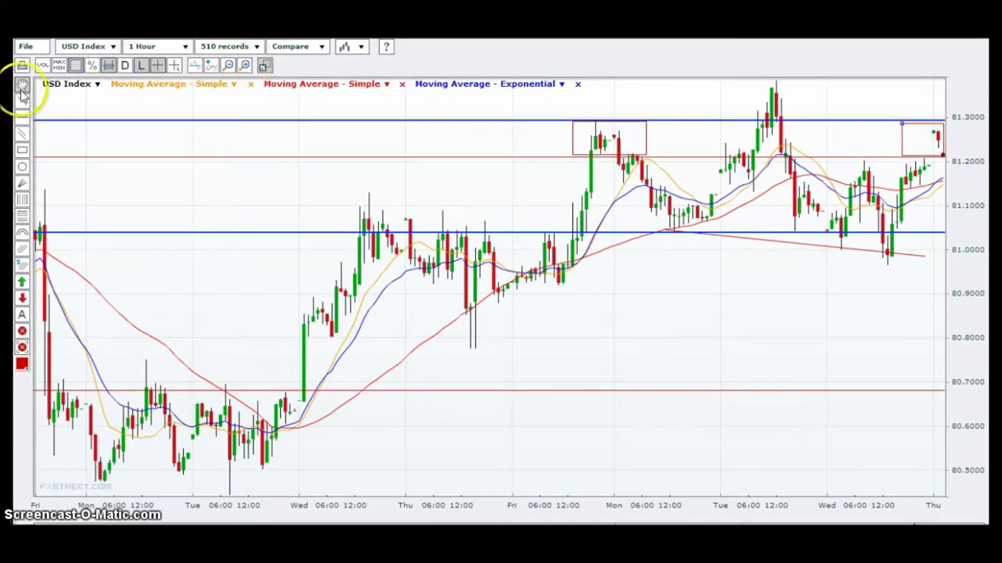
pyautogui.click(21, 118)
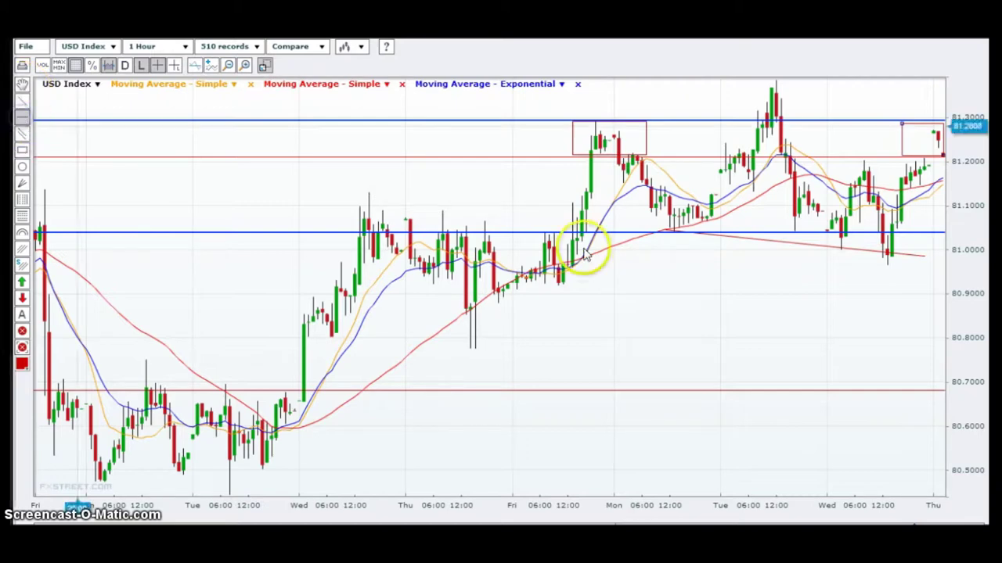
pyautogui.moveTo(746, 274); pyautogui.dragTo(759, 369)
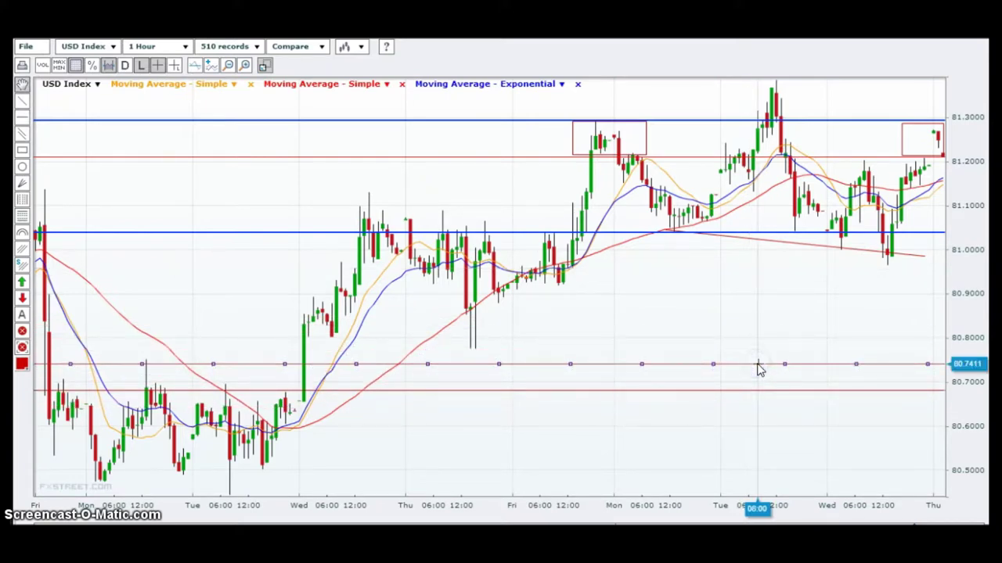
# Step: Move the new horizontal line down to about 80.70, just above the existing lower red line
pyautogui.rightClick(757, 366)
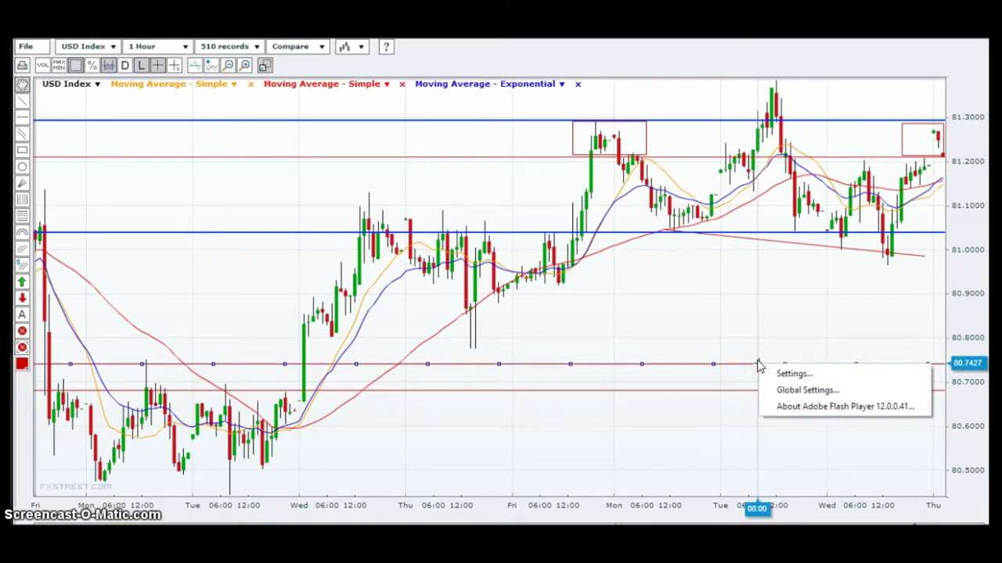
pyautogui.click(758, 365)
pyautogui.click(728, 362)
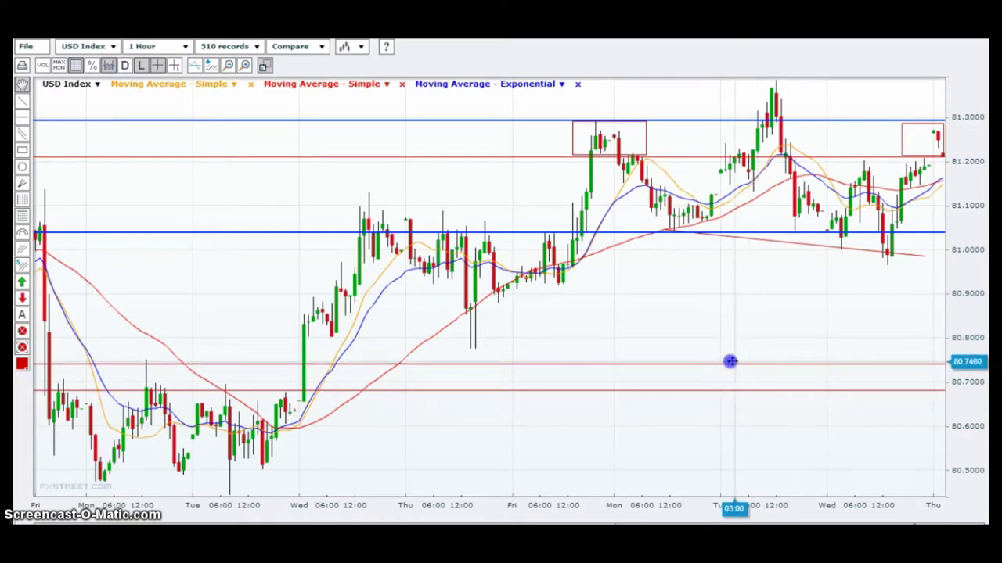
pyautogui.moveTo(721, 364); pyautogui.dragTo(716, 362)
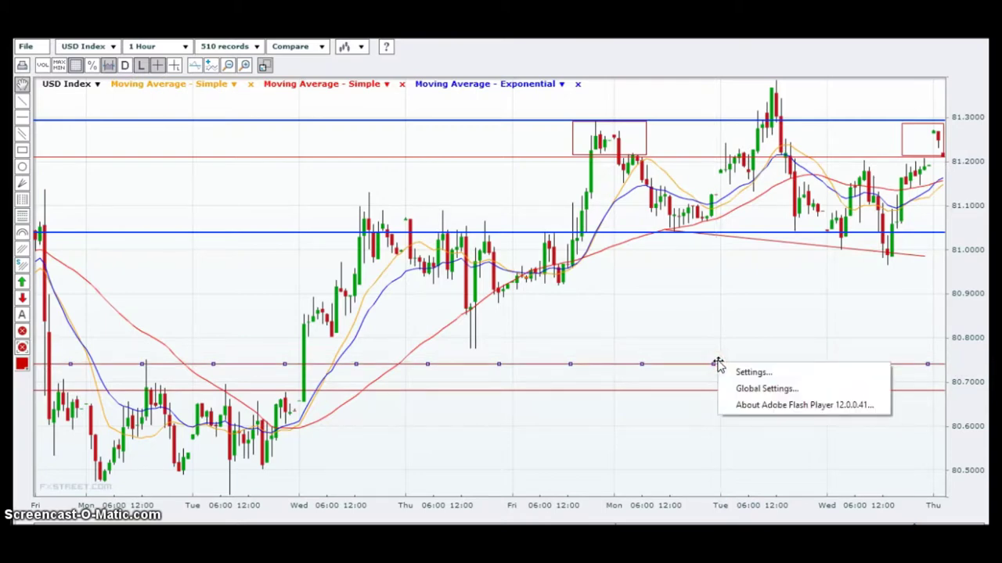
pyautogui.click(719, 363)
pyautogui.moveTo(720, 364); pyautogui.dragTo(725, 381)
pyautogui.click(716, 382)
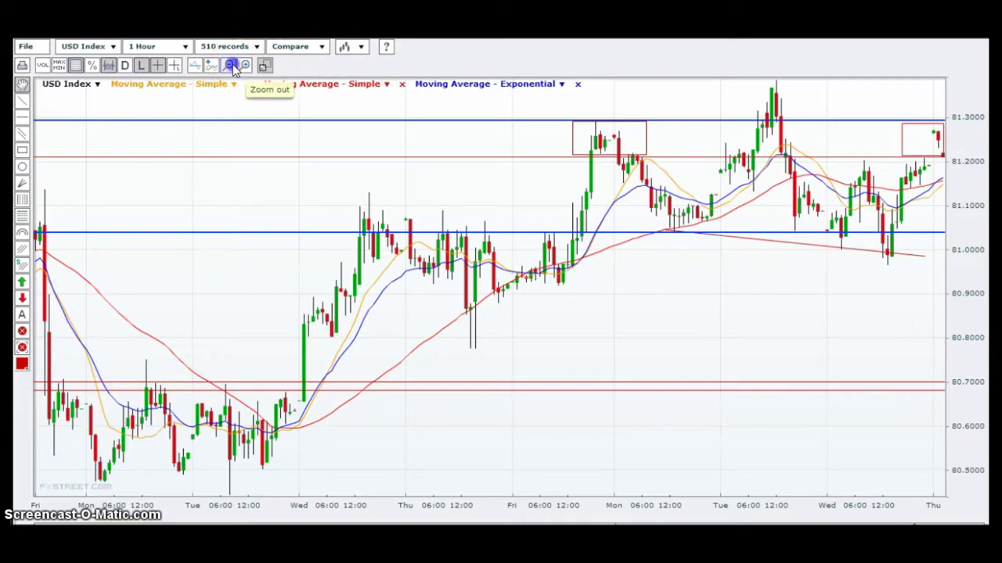
# Step: Switch to the Forex Factory calendar and view the details of AUD MI Inflation Expectations and CNY CB Leading Index m/m
pyautogui.click(265, 67)
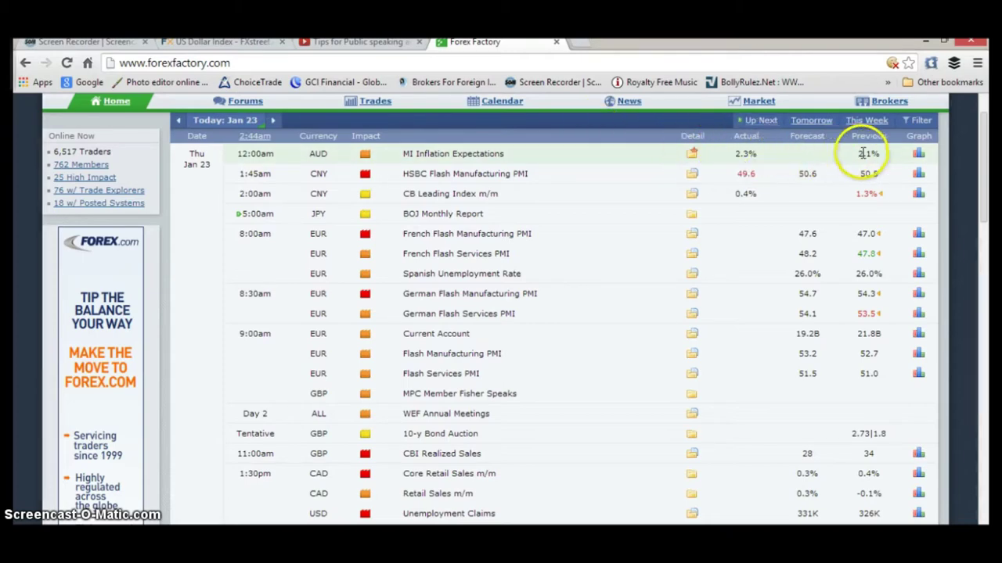
pyautogui.click(692, 154)
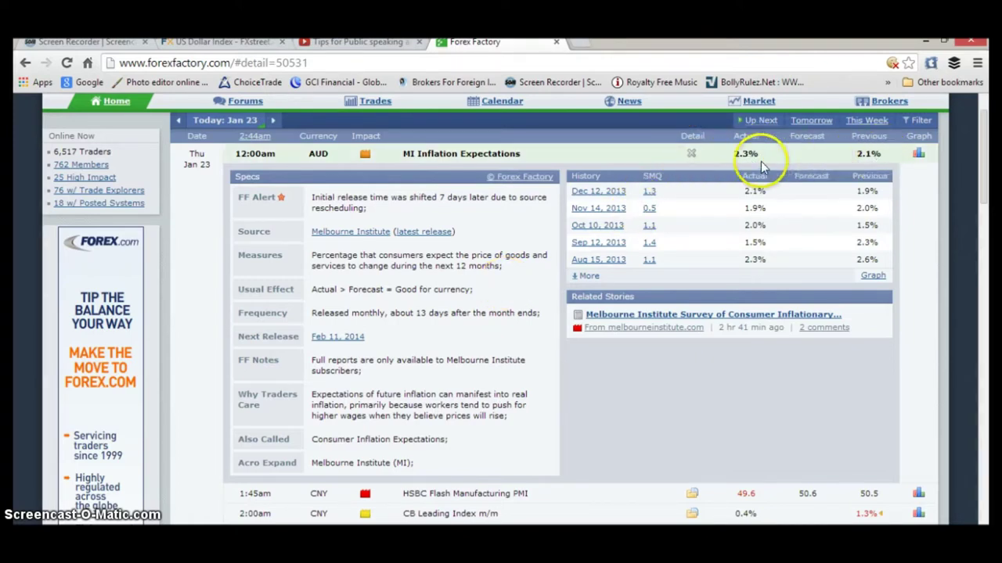
pyautogui.click(691, 157)
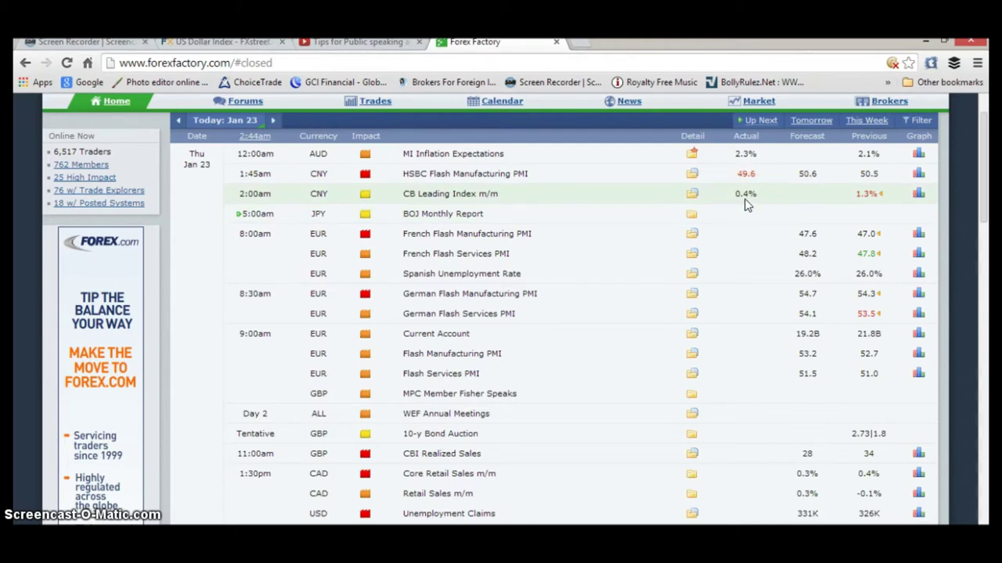
pyautogui.click(692, 195)
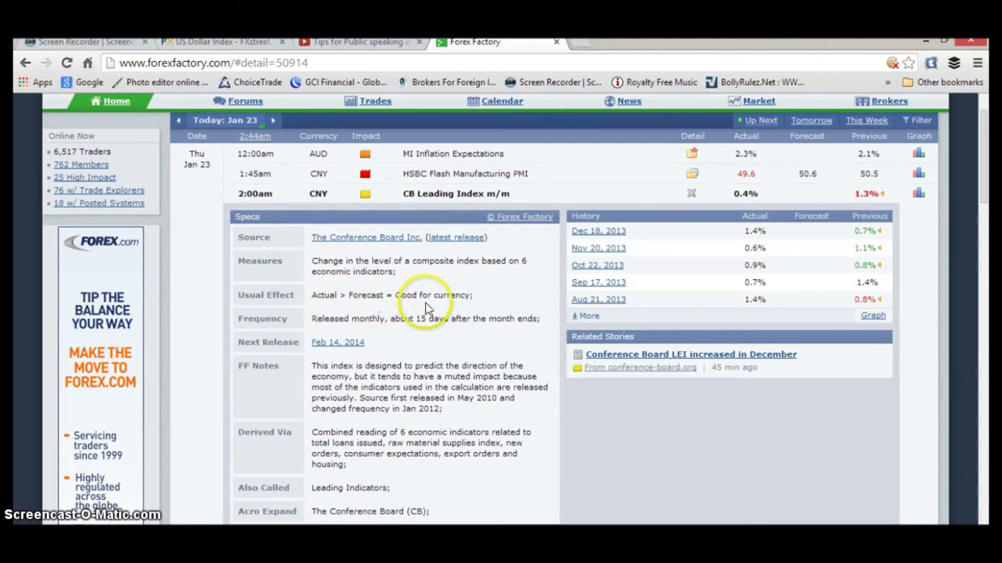
pyautogui.click(691, 195)
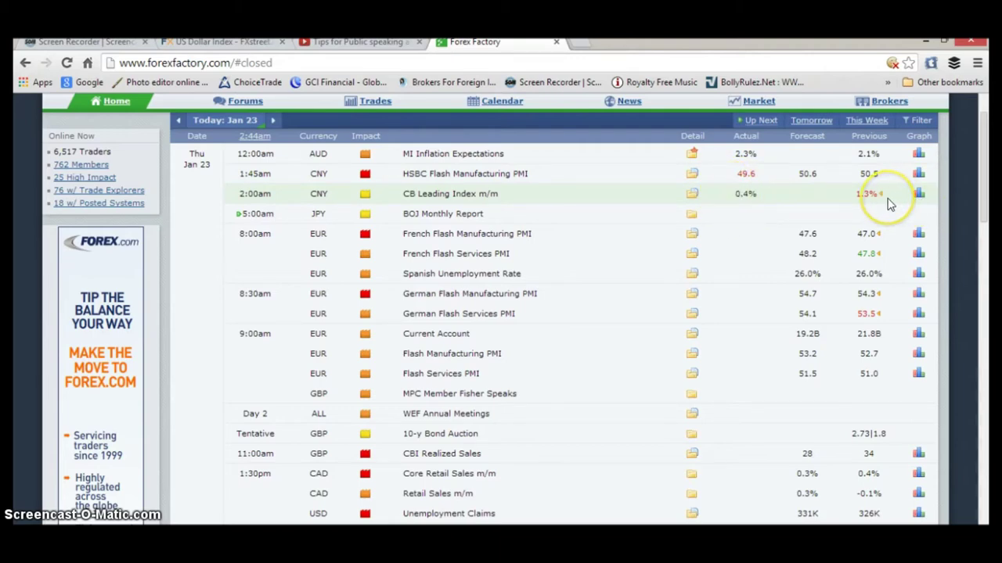
# Step: Review the remaining Jan 23 calendar events through Crude Oil Inventories, comparing forecast and previous figures
pyautogui.moveTo(881, 203)
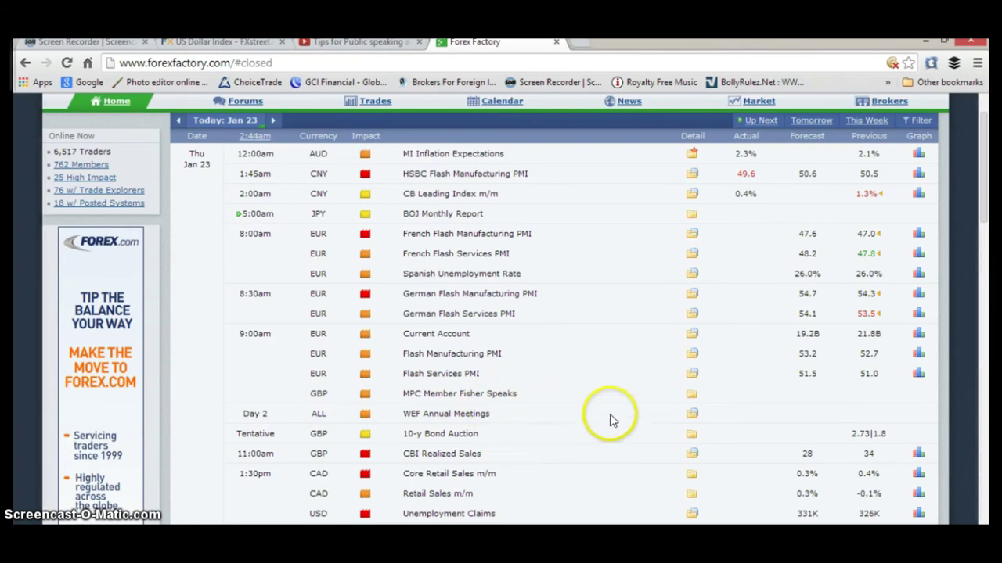
pyautogui.scroll(-1, 539, 474)
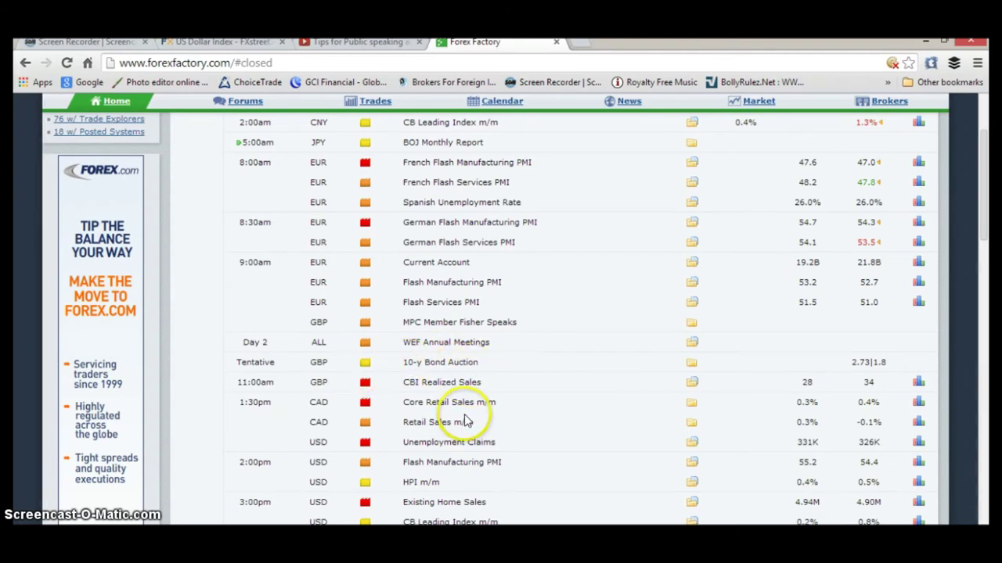
pyautogui.scroll(-1, 547, 426)
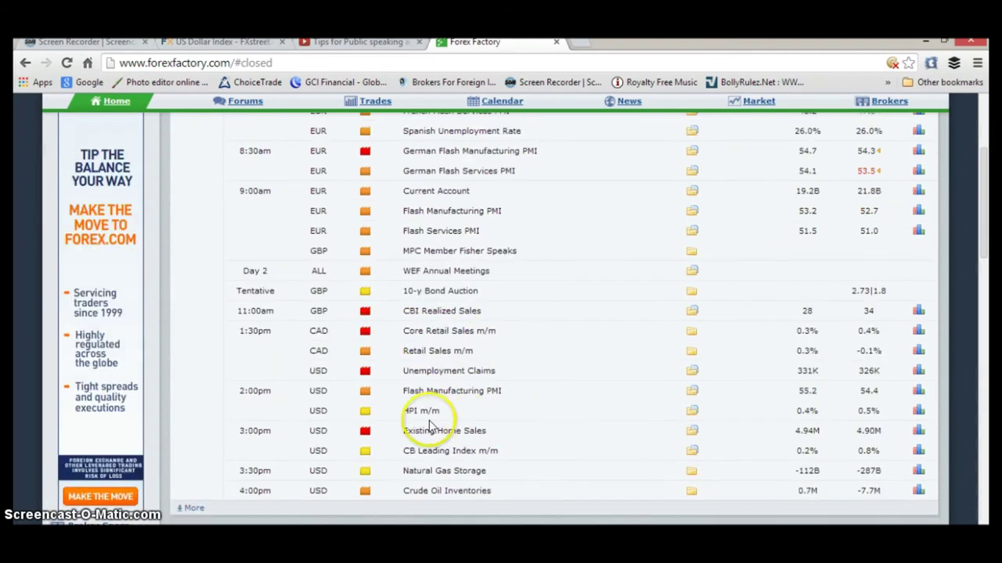